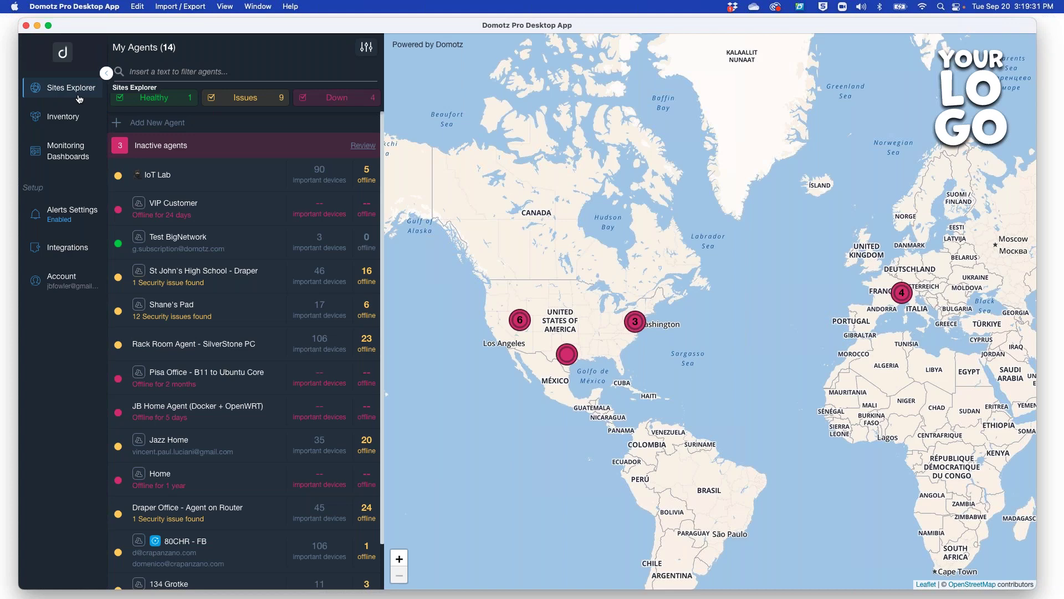
Zoom the agents map from the western-US cluster down to individual markers around Draper
left_click(520, 320)
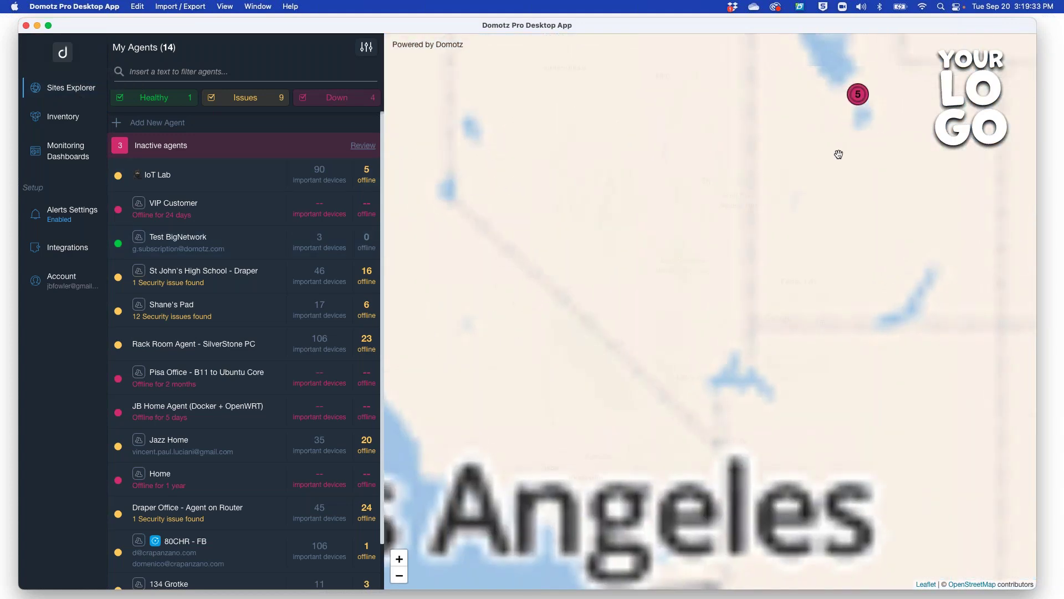
left_click(858, 94)
left_click(567, 536)
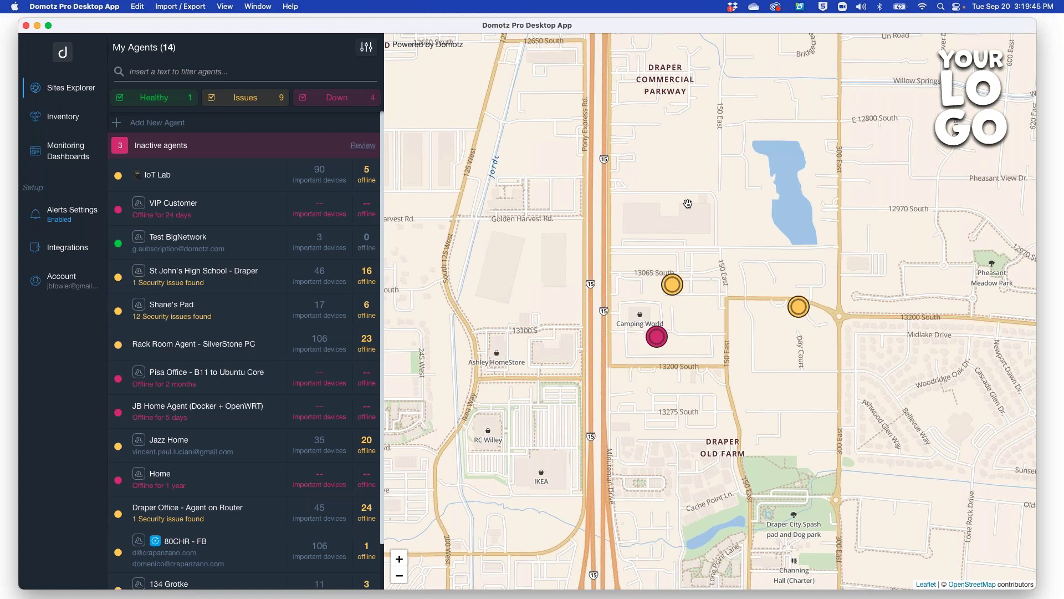
Show Inventory's Devices list with the SG350 make/model filter cleared, listing all 2574 devices
left_click(65, 118)
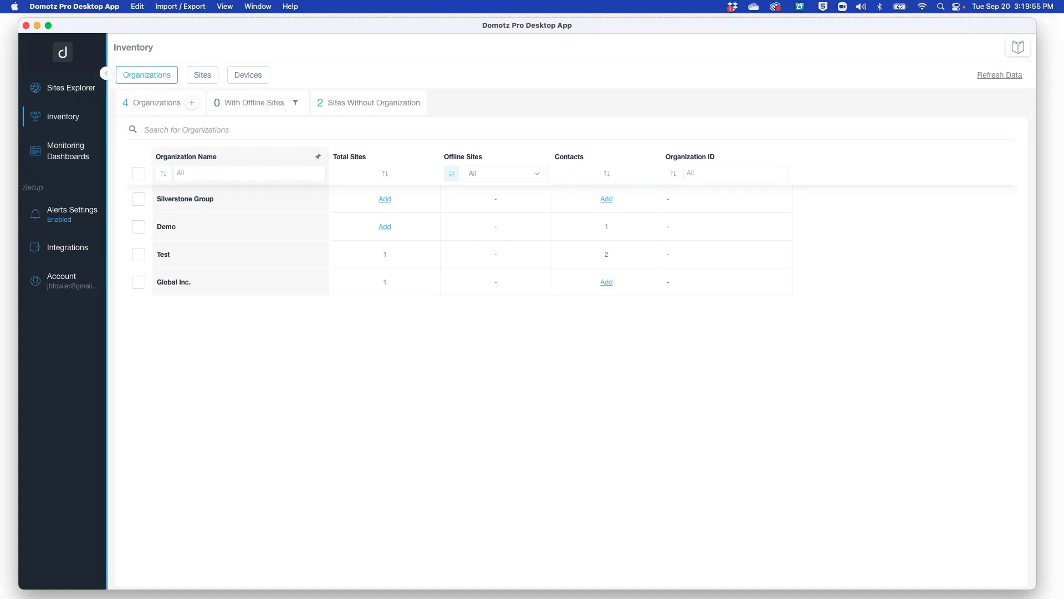
left_click(205, 75)
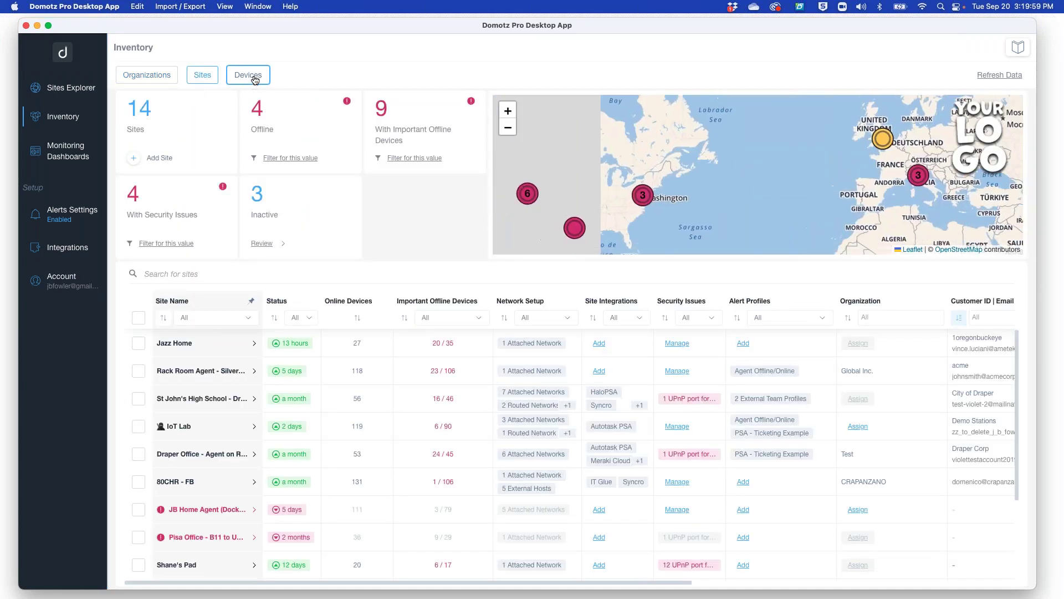
left_click(249, 78)
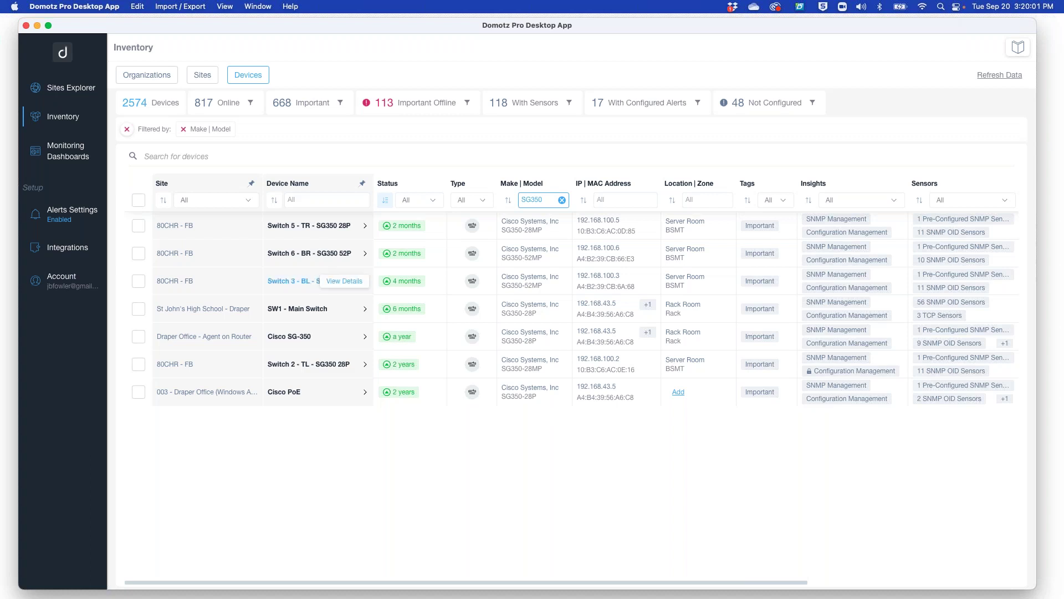
left_click(165, 131)
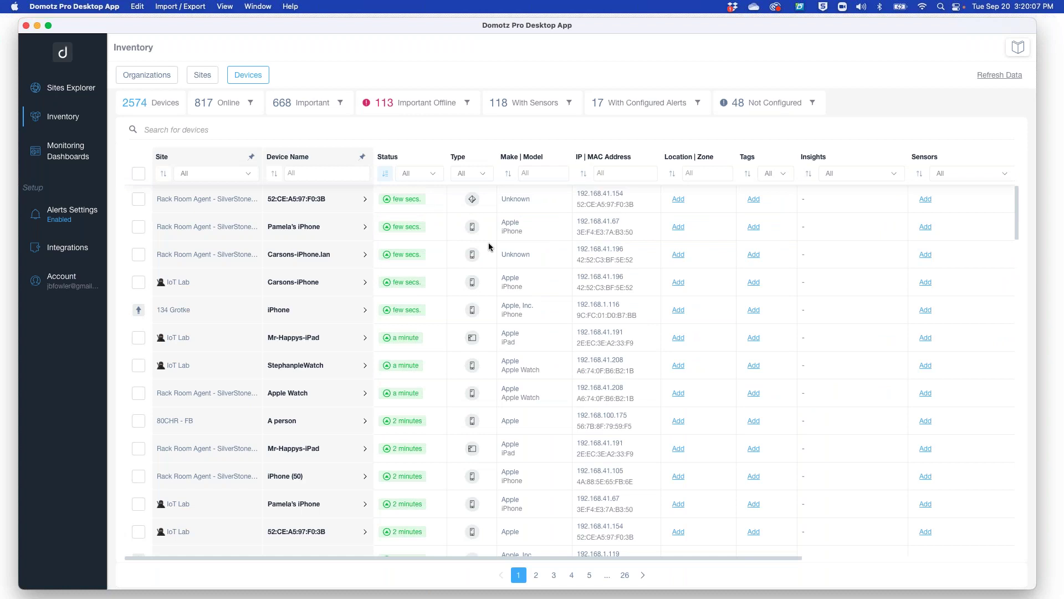
left_click(62, 155)
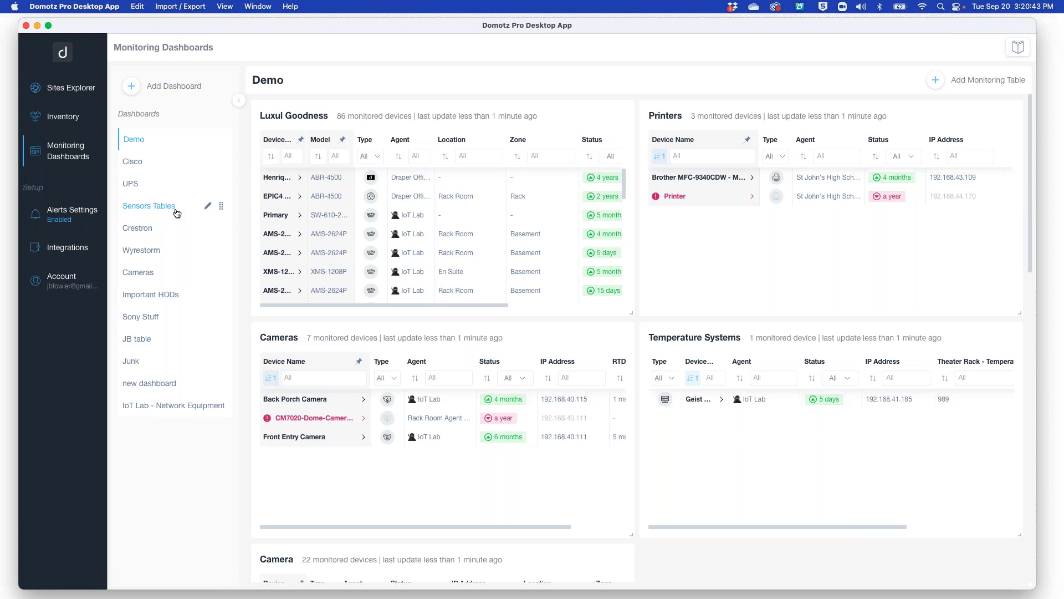
View the IoT Lab - Network Equipment and JB table dashboards, then return to Sites Explorer
left_click(148, 407)
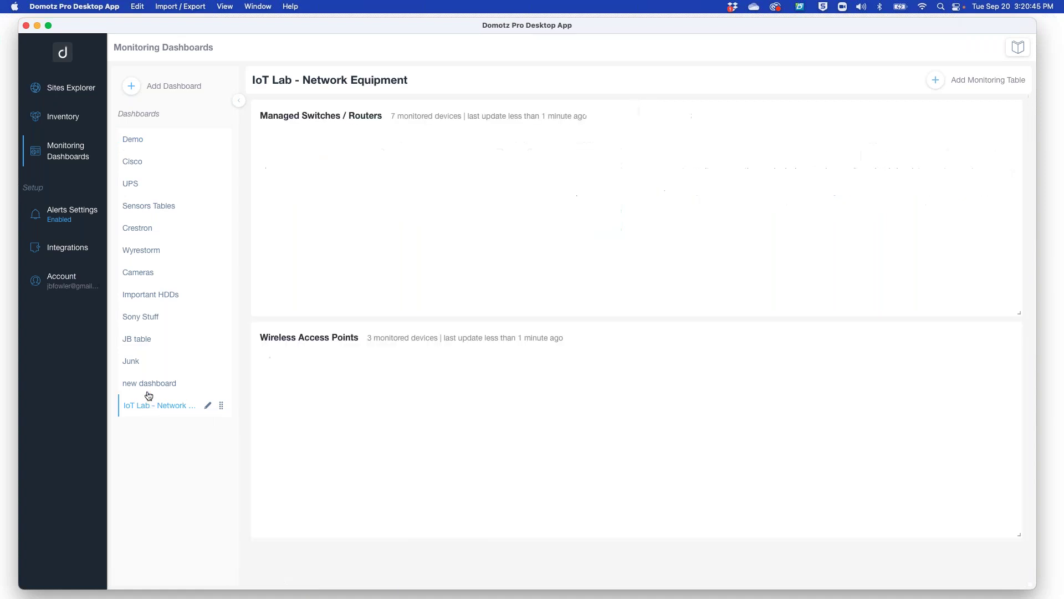
left_click(146, 339)
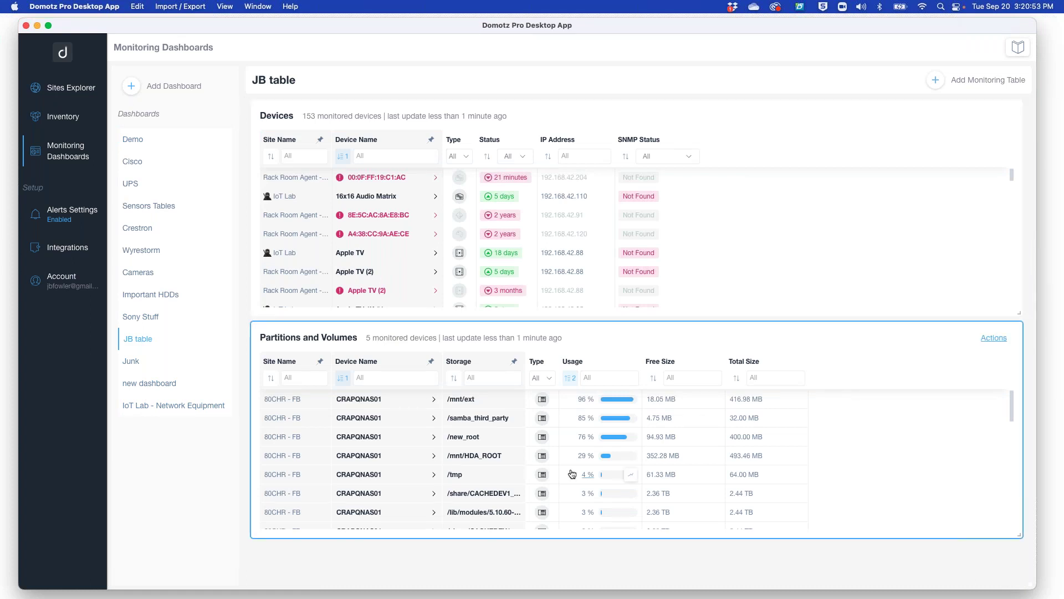
left_click(65, 89)
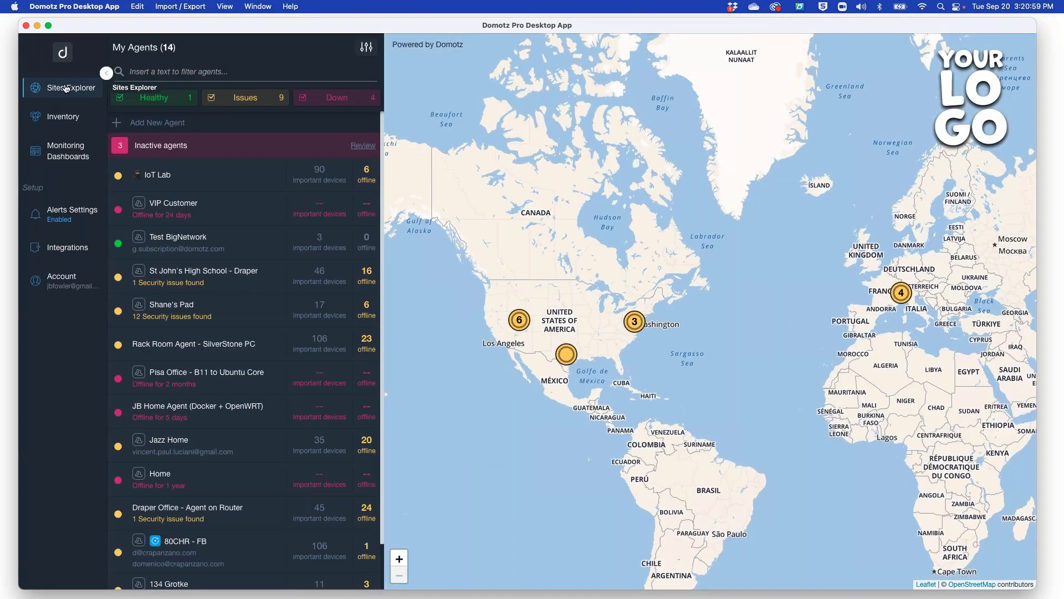
Open the IoT Lab site's Devices List and scroll down to the Driveway zone
left_click(197, 176)
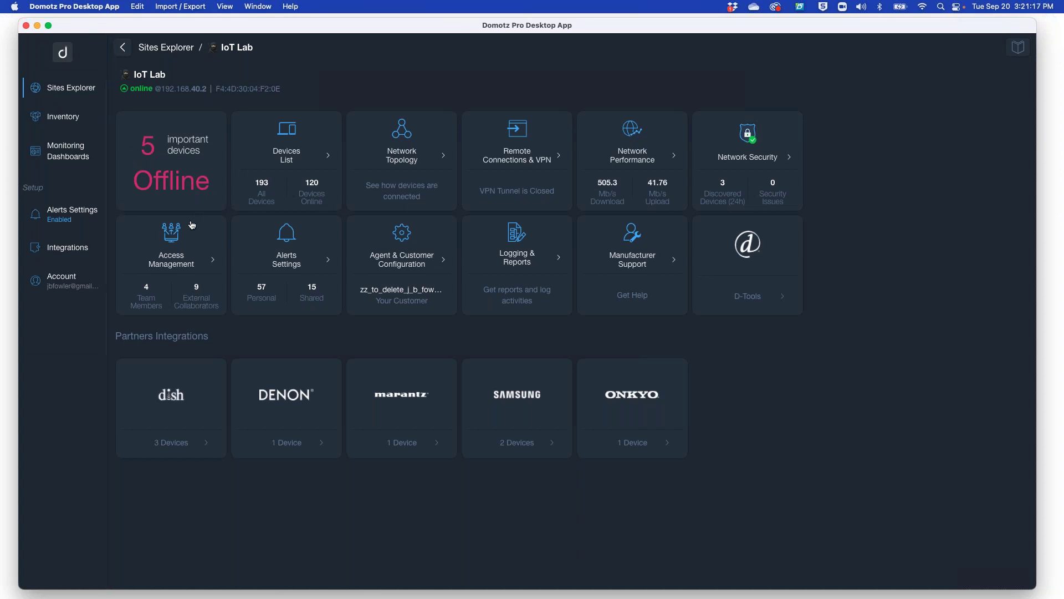
left_click(296, 160)
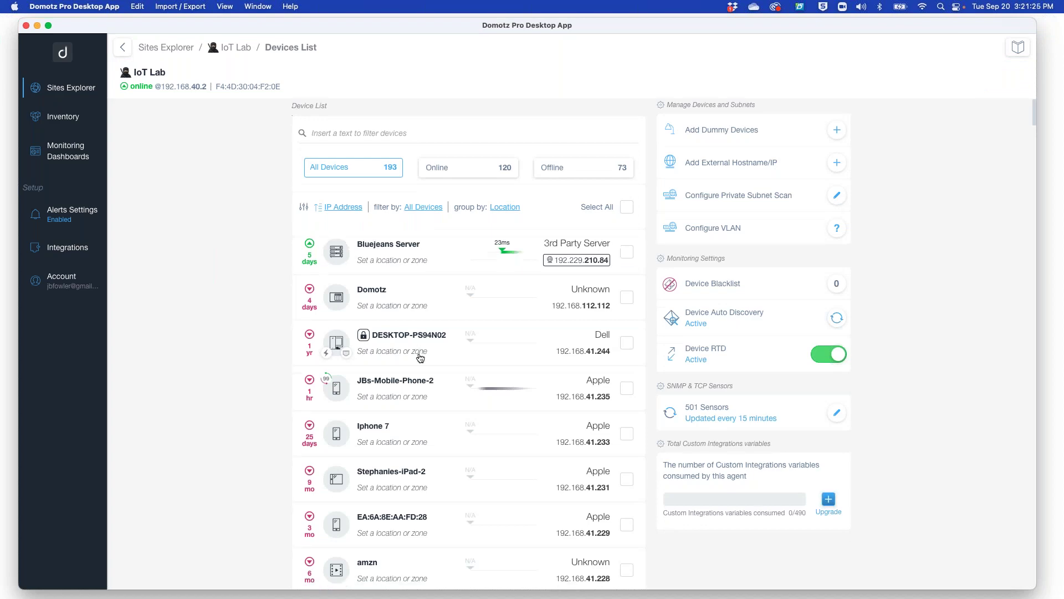
scroll(419, 357, "down", 15)
scroll(469, 344, "down", 15)
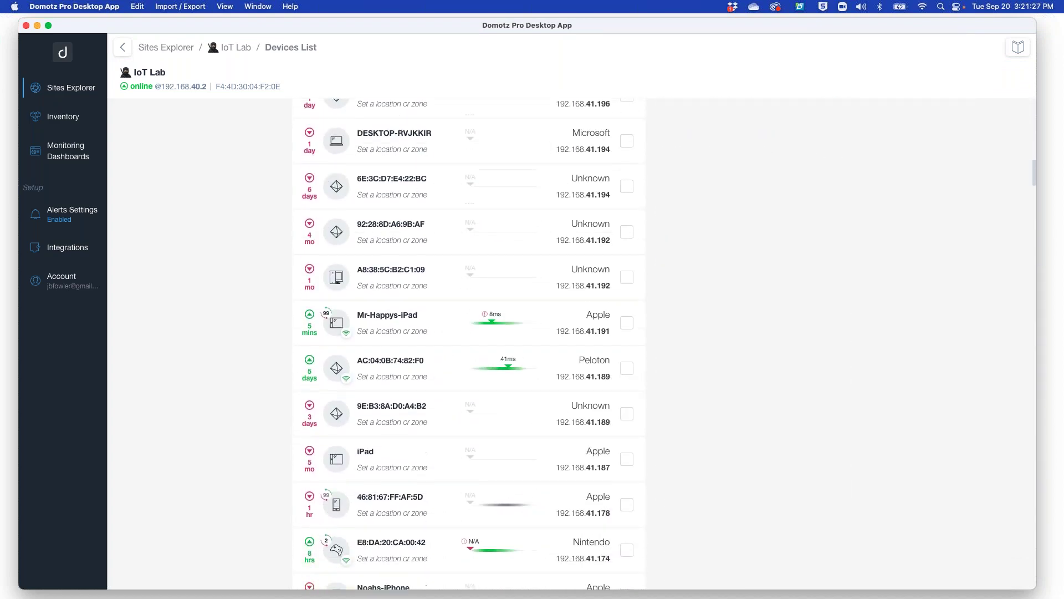
scroll(468, 344, "down", 15)
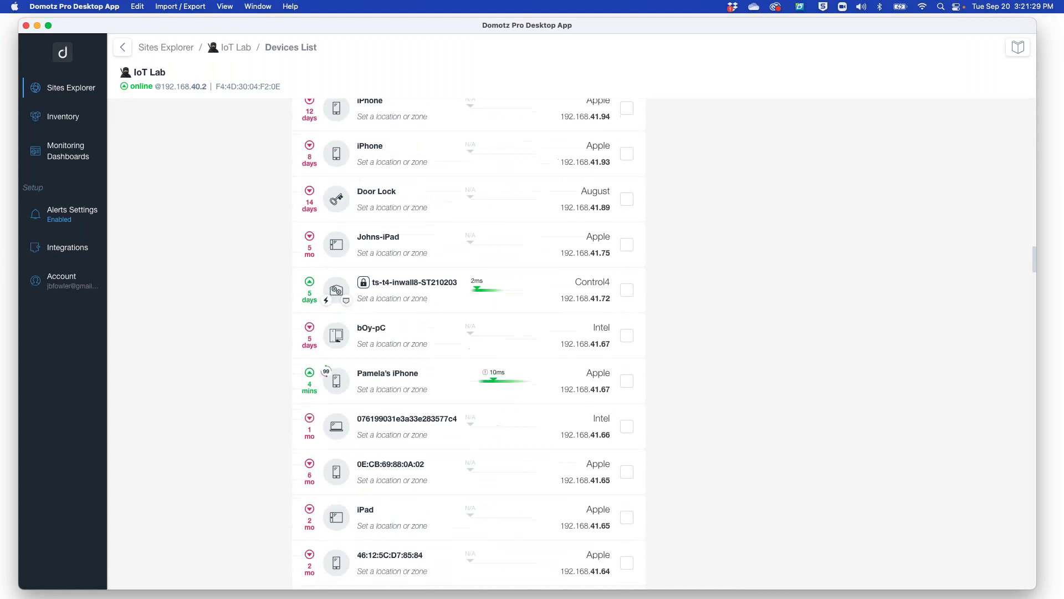
scroll(468, 344, "down", 3)
scroll(468, 343, "up", 10)
scroll(468, 343, "up", 10)
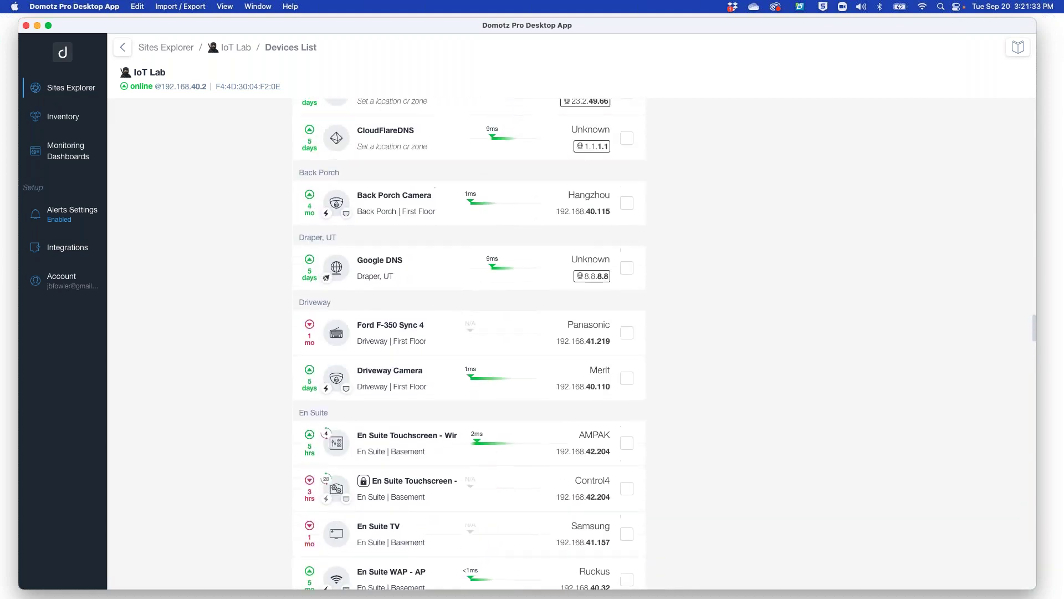
scroll(468, 343, "up", 2)
scroll(468, 343, "down", 10)
scroll(469, 343, "up", 8)
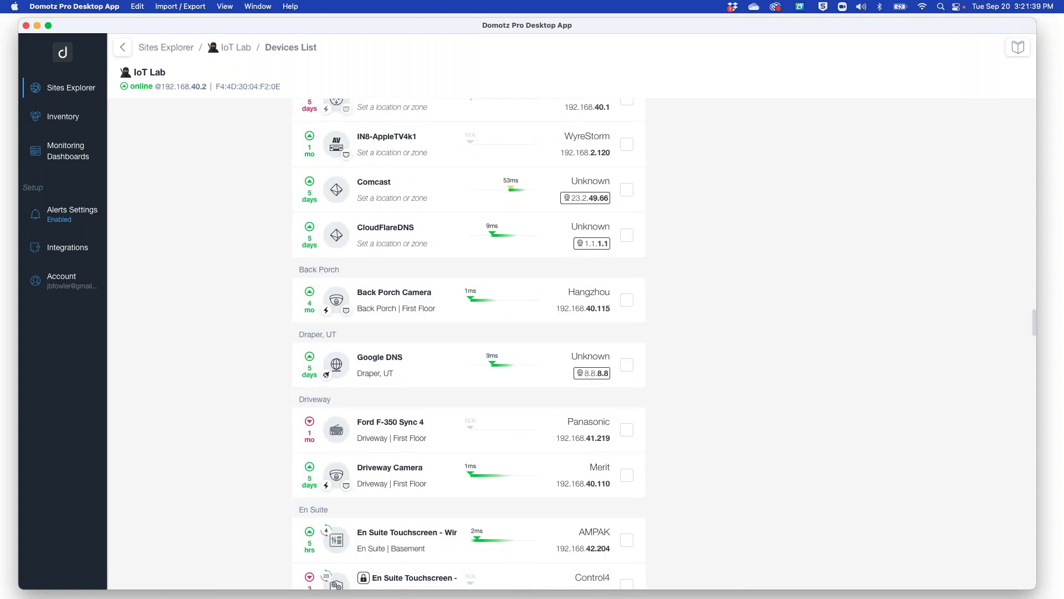
scroll(420, 365, "down", 3)
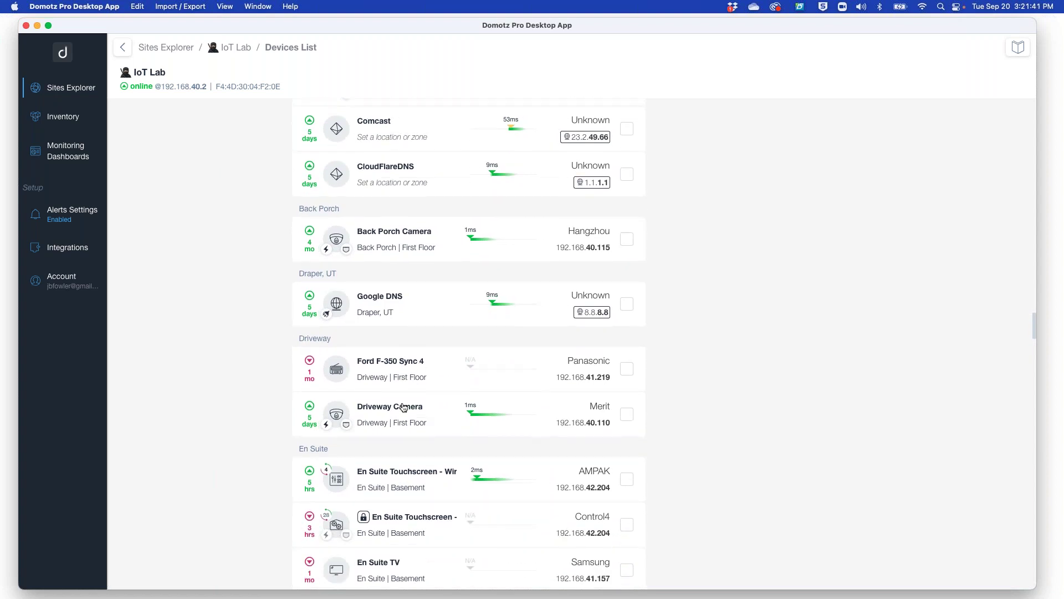
Open the Driveway Camera's Device Details page and scroll through its properties
left_click(420, 414)
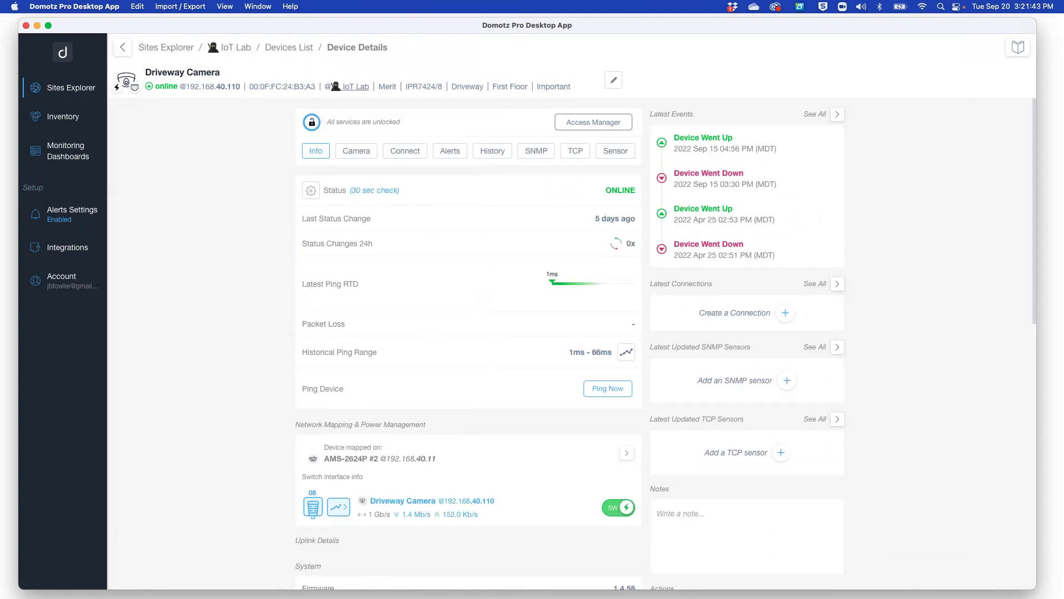
scroll(242, 321, "down", 10)
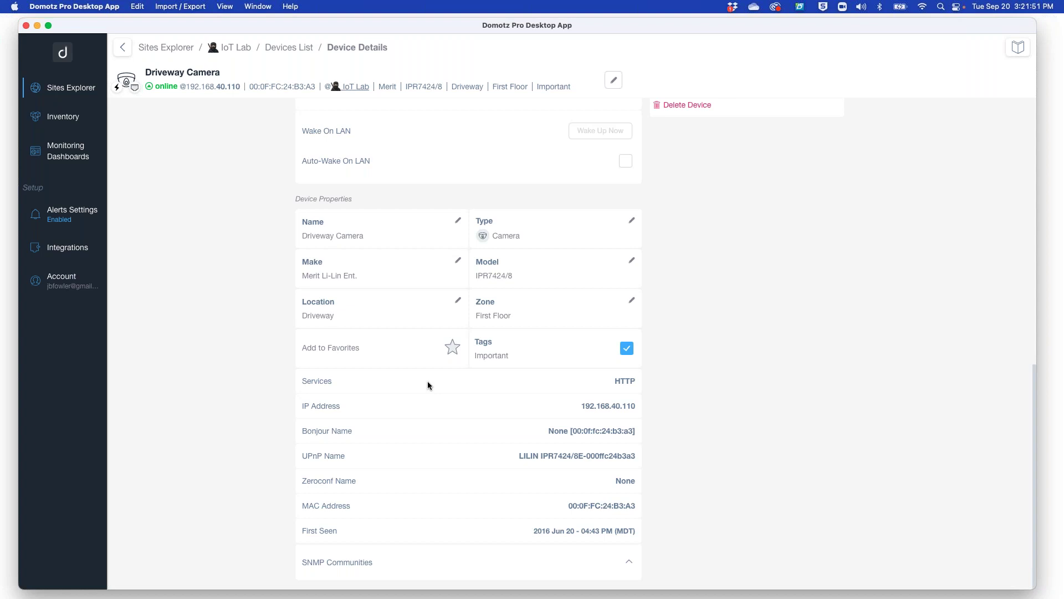
scroll(428, 383, "up", 1)
scroll(389, 238, "up", 9)
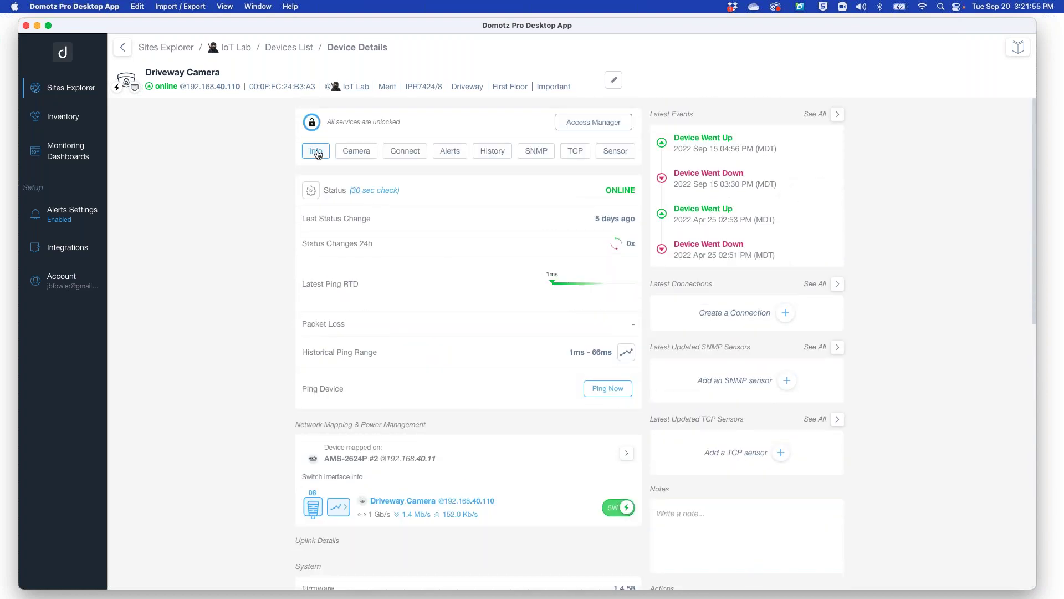
scroll(393, 327, "down", 10)
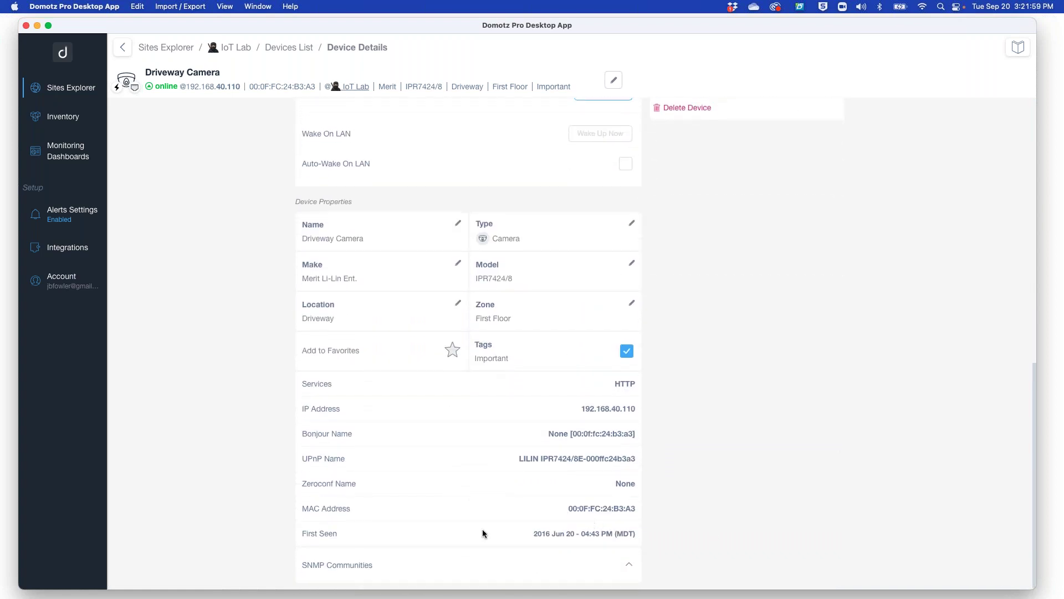
Select the camera's MAC and IP address (192.168.40.110), then scroll back up to Info
left_click_drag(581, 508, 631, 509)
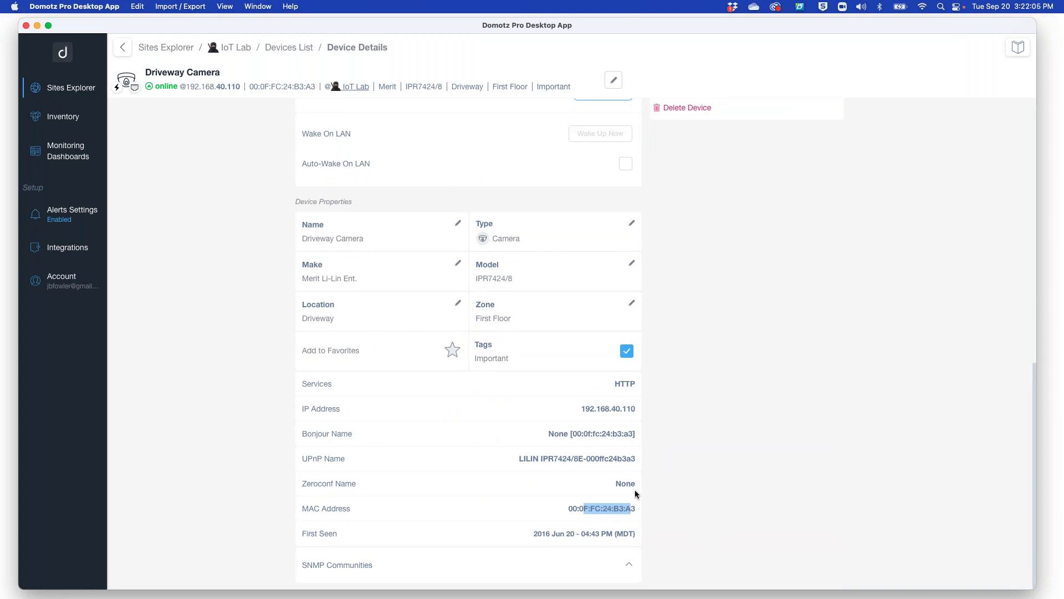
left_click_drag(585, 409, 630, 409)
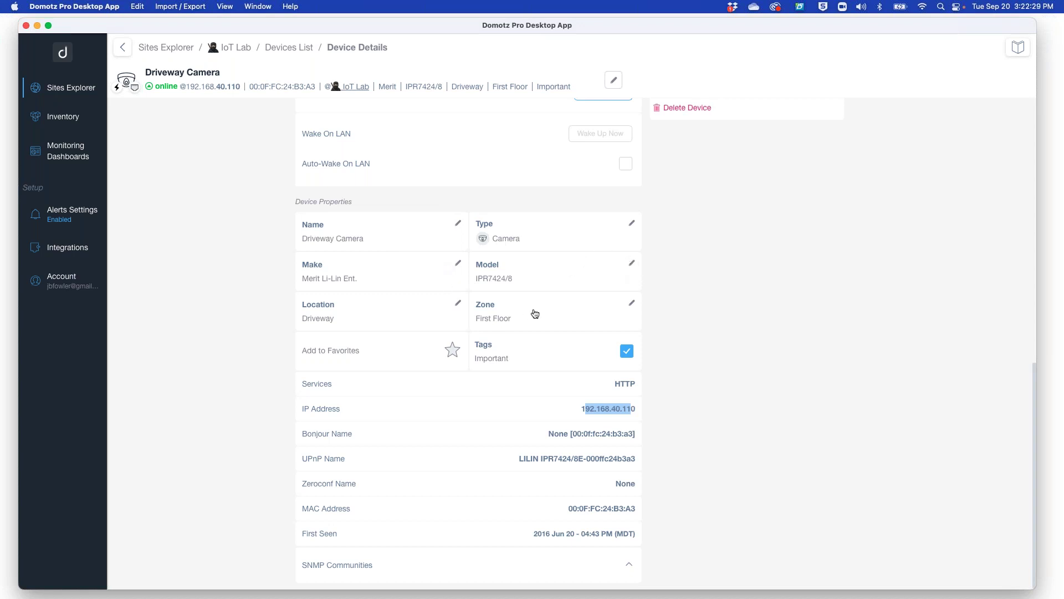
left_click(685, 432)
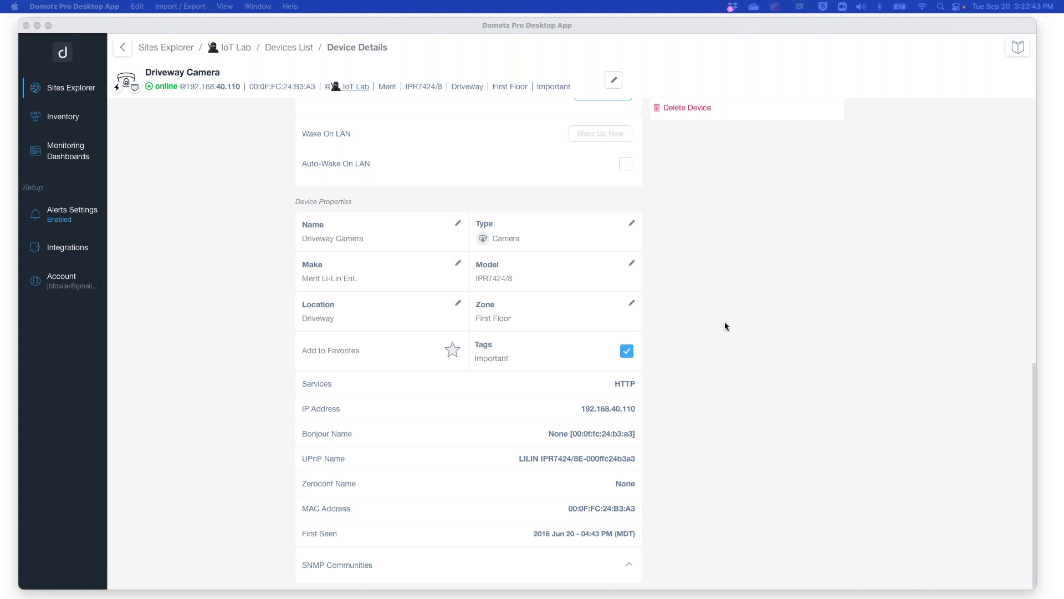
scroll(693, 270, "up", 2)
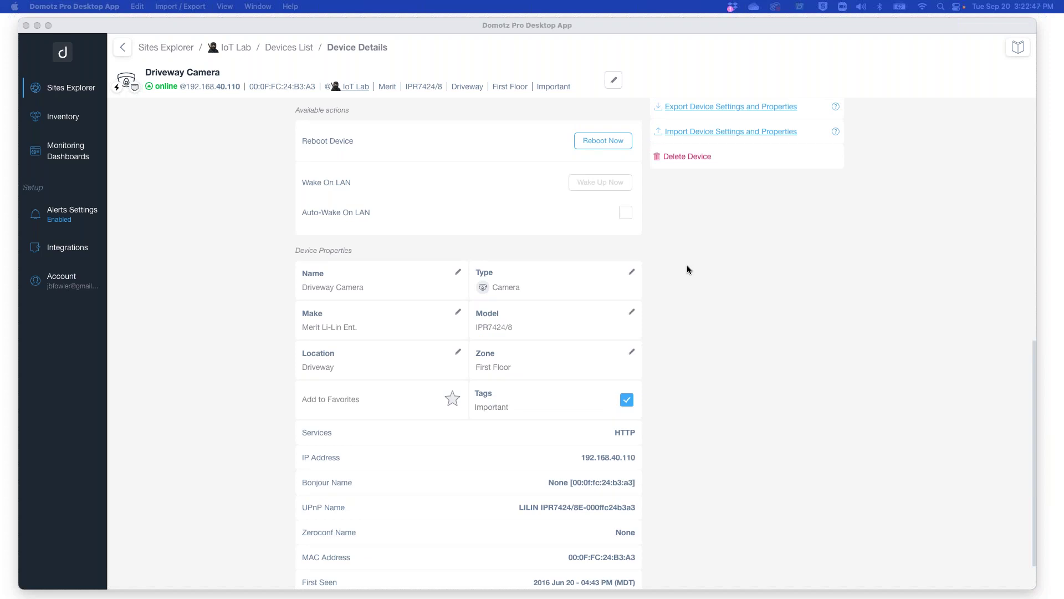
scroll(687, 270, "up", 5)
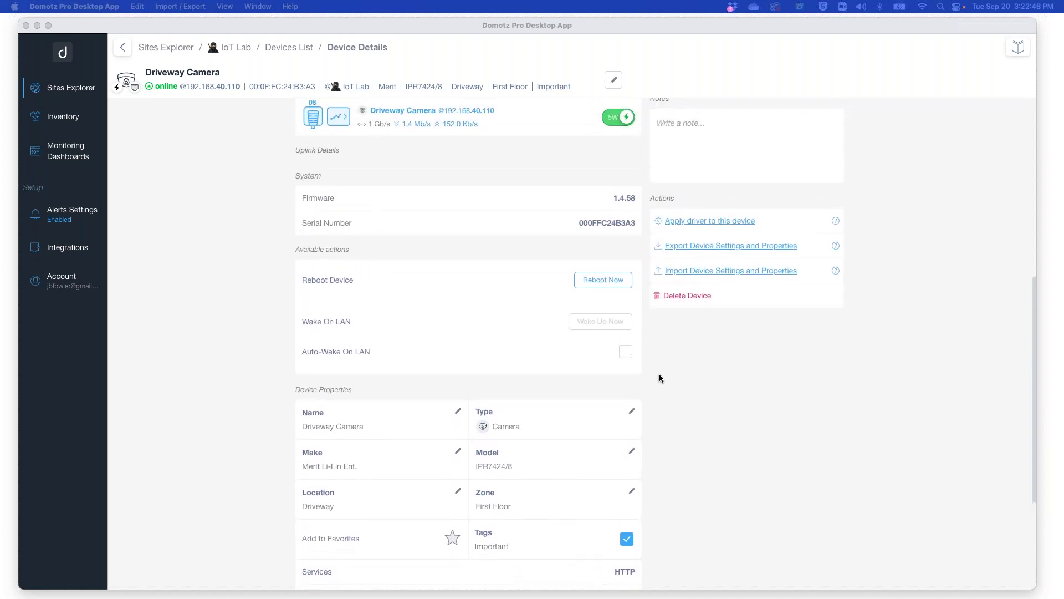
scroll(644, 421, "down", 7)
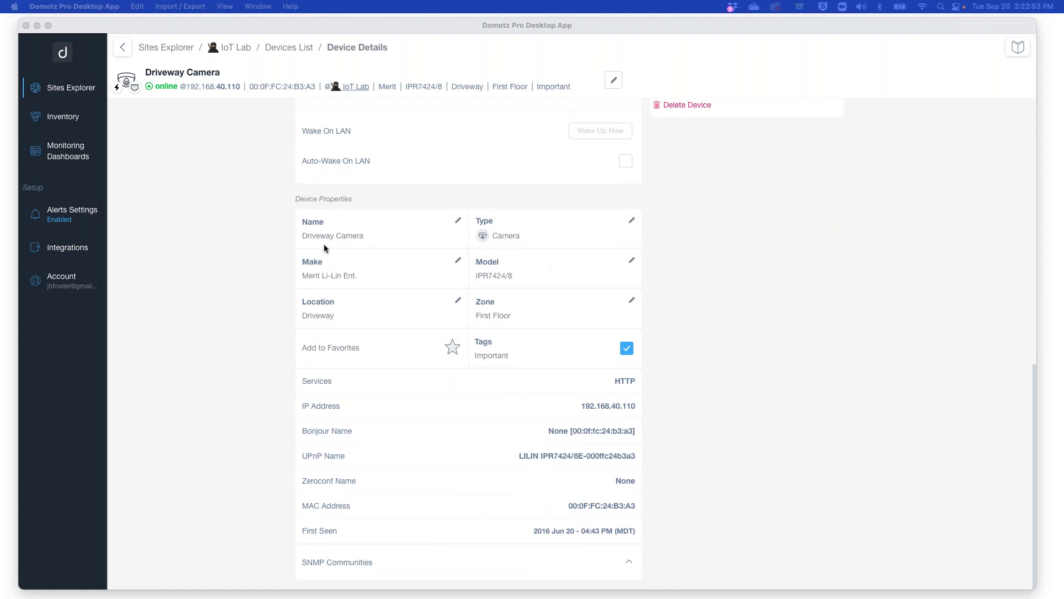
scroll(324, 244, "up", 4)
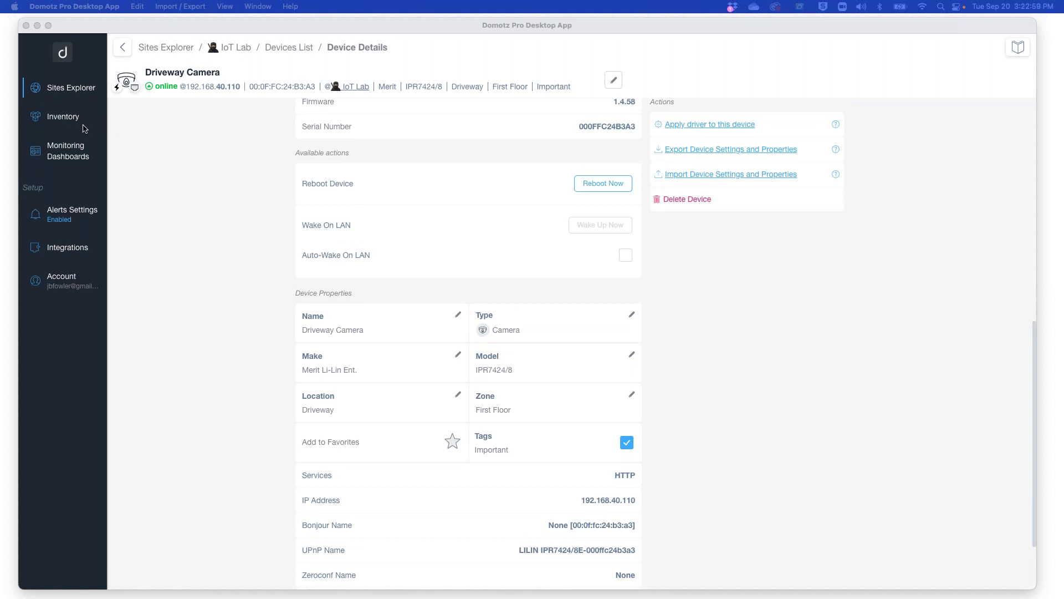
scroll(138, 150, "up", 15)
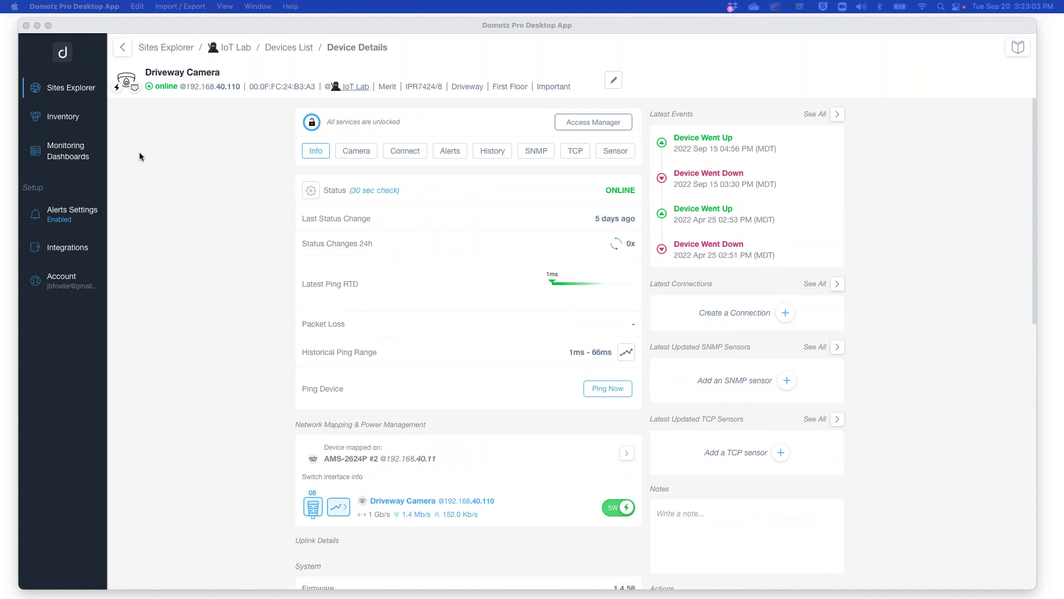
Review the camera's Connect options, cancel a custom connection, and return to the IoT Lab overview
left_click(395, 154)
left_click(394, 154)
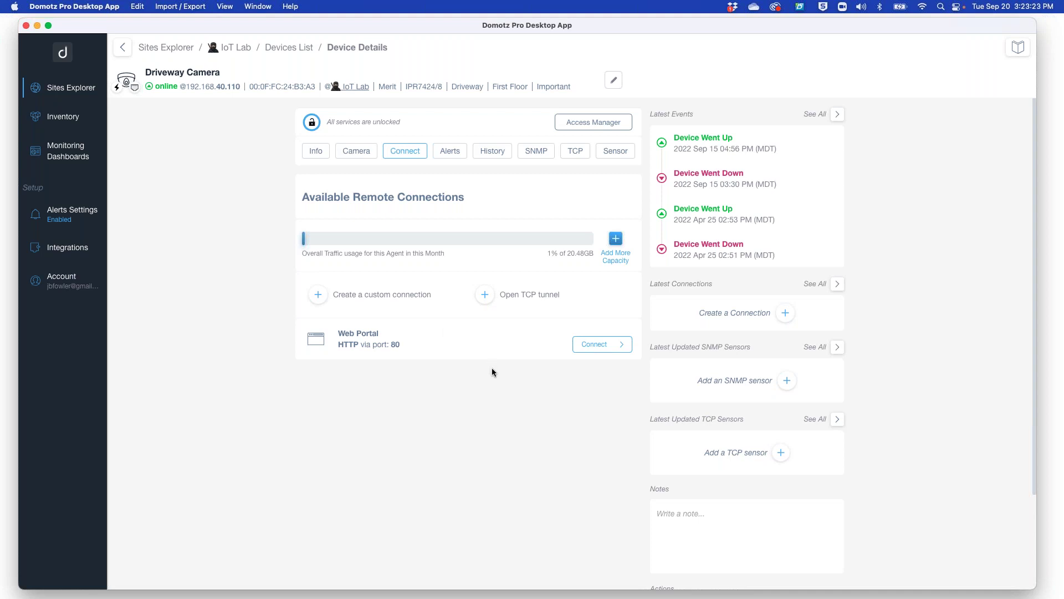
left_click(320, 295)
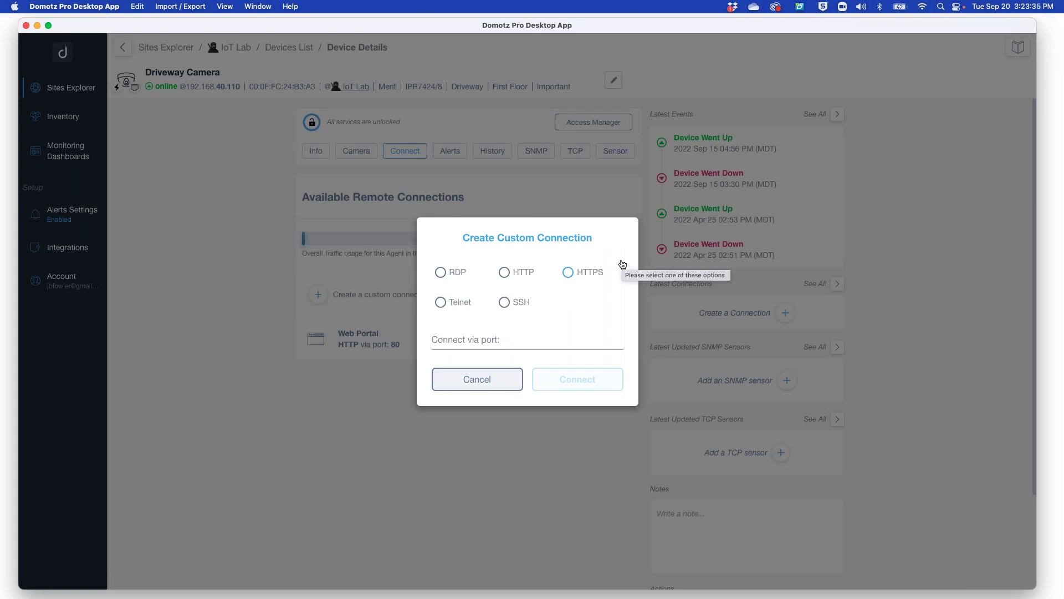
left_click(472, 382)
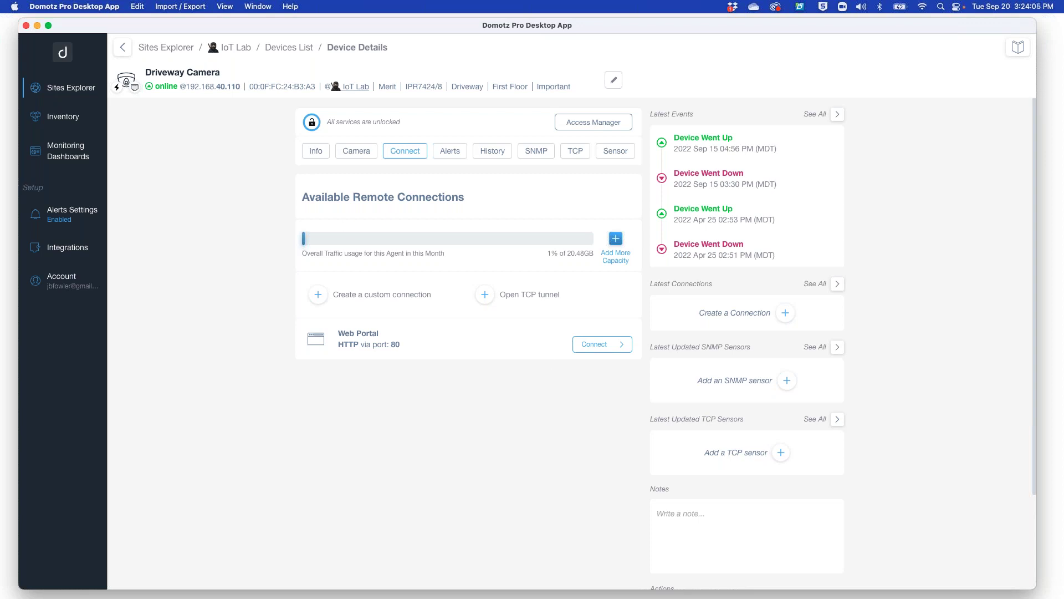
left_click(289, 49)
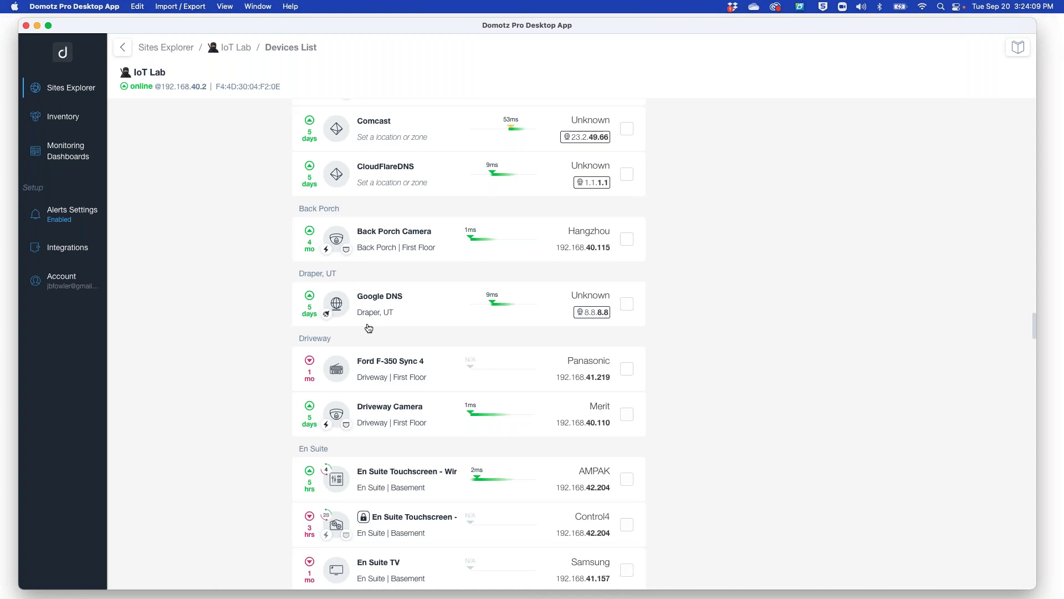
left_click(233, 51)
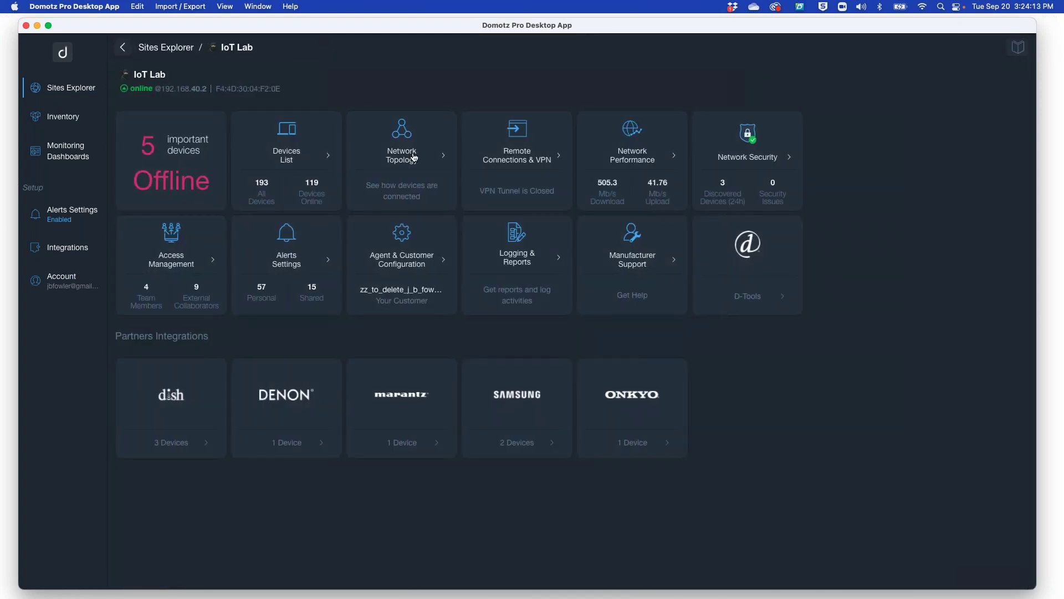
Open the IoT Lab Network Topology map from the site dashboard
left_click(413, 157)
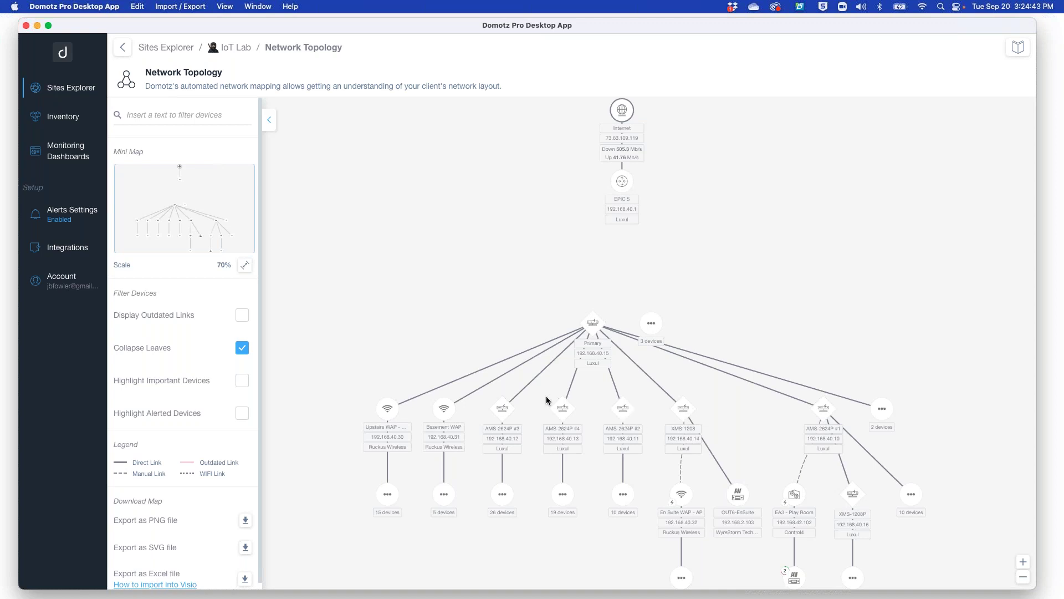
Show the AMS-2624P #1 switch's node info and inspect its SNMP credentials without changing them
left_click(821, 409)
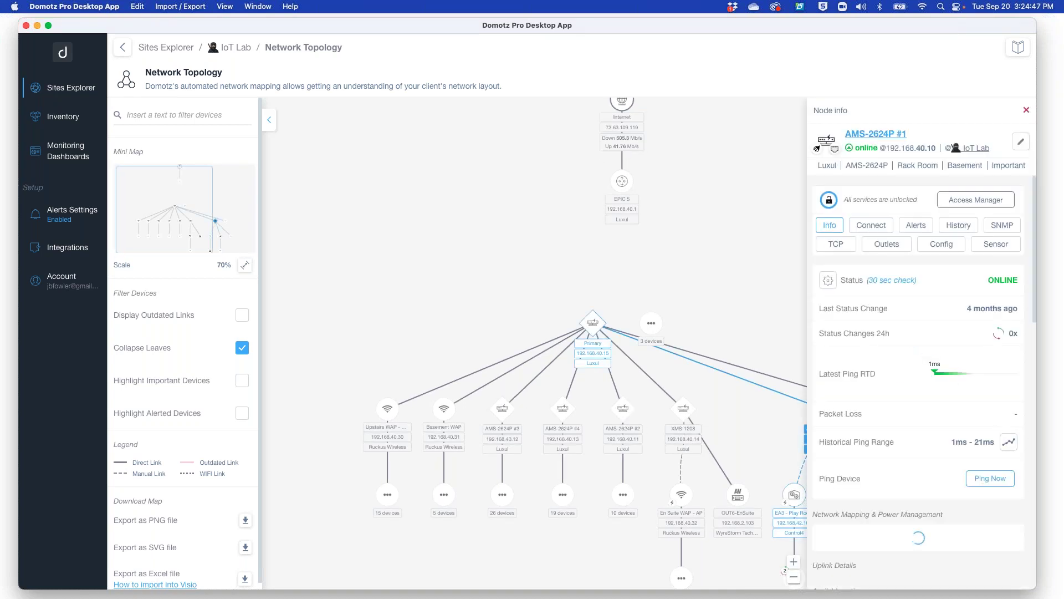
left_click(975, 200)
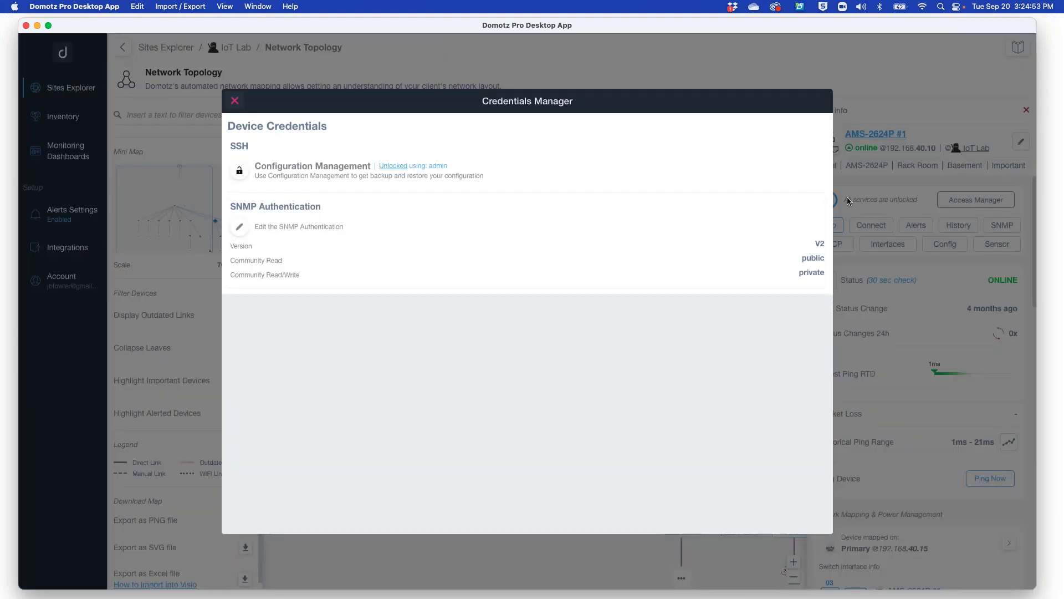
left_click(239, 227)
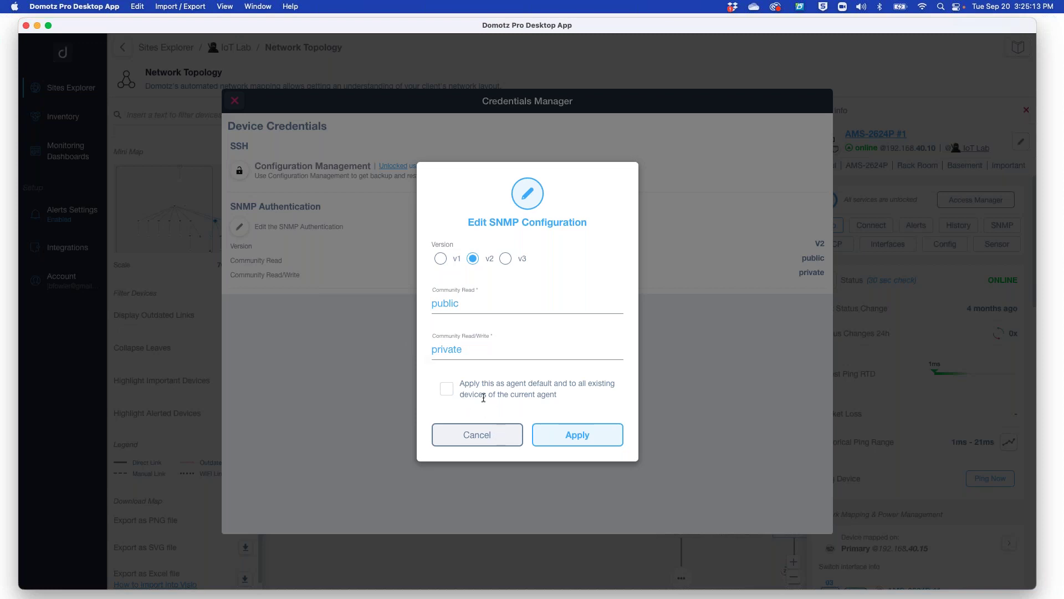
left_click(492, 438)
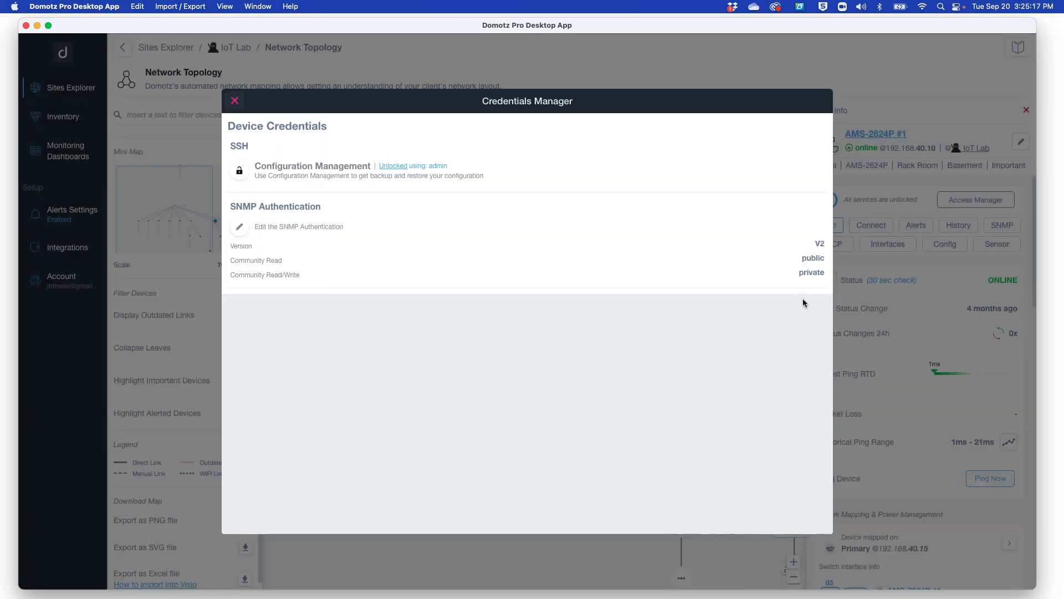
left_click(235, 102)
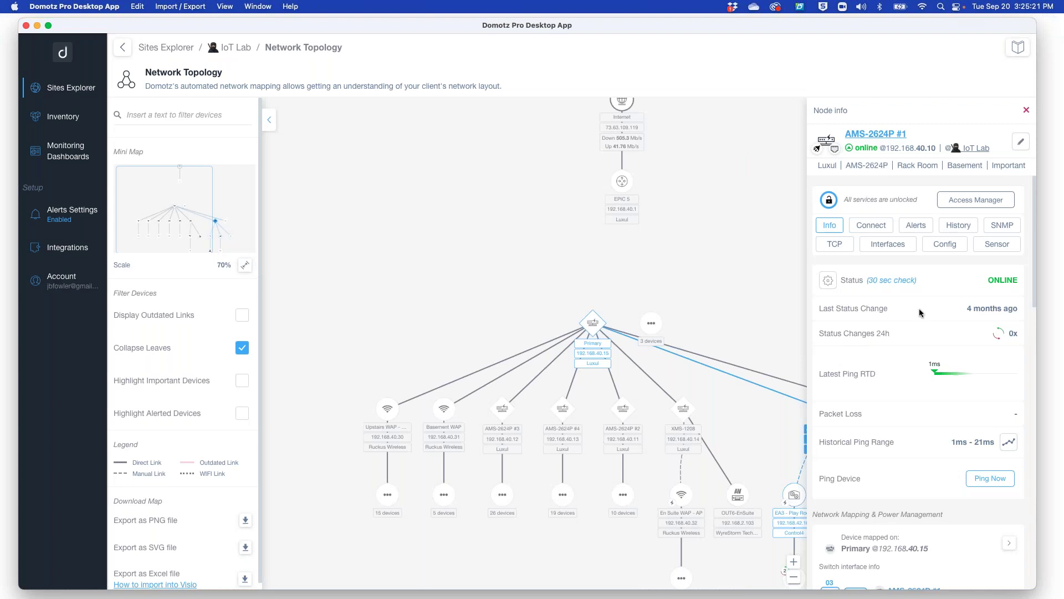
List the AMS-2624P #1 interfaces and review port 04 North East Camera's bandwidth and errors
left_click(896, 244)
scroll(969, 404, "down", 3)
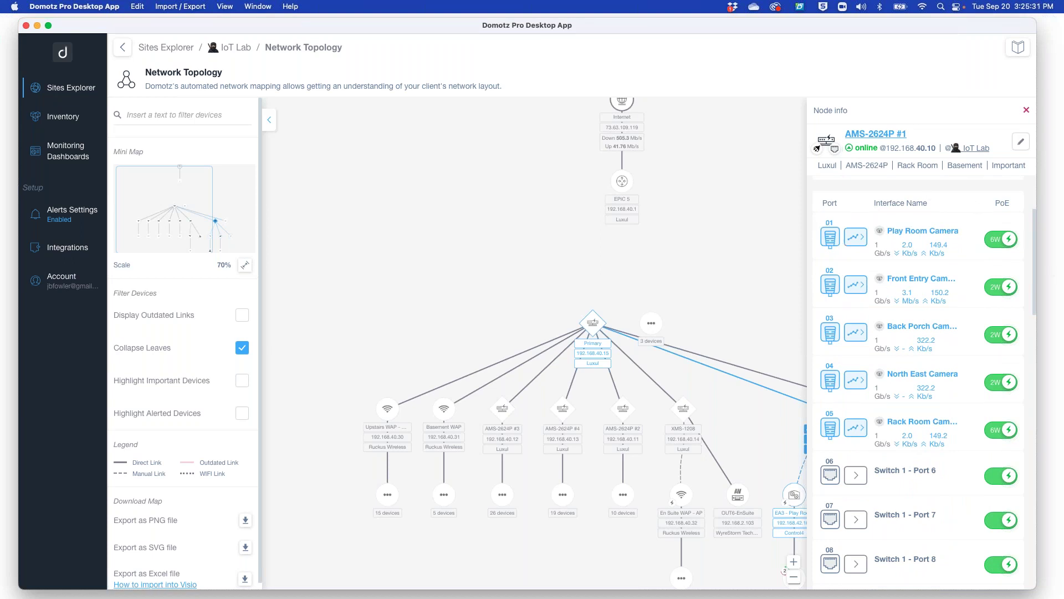
left_click(856, 380)
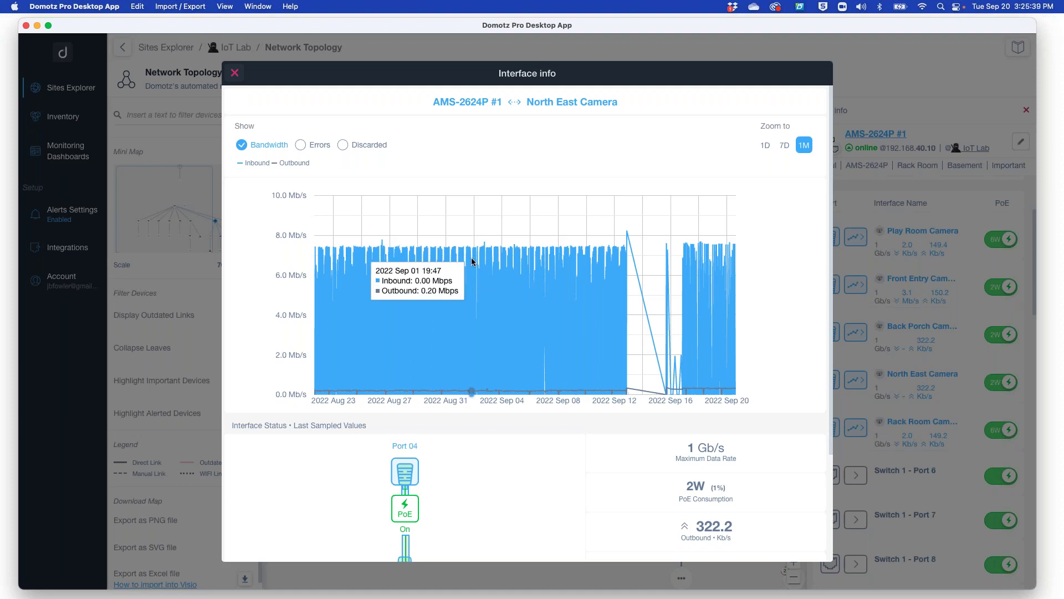
left_click(301, 146)
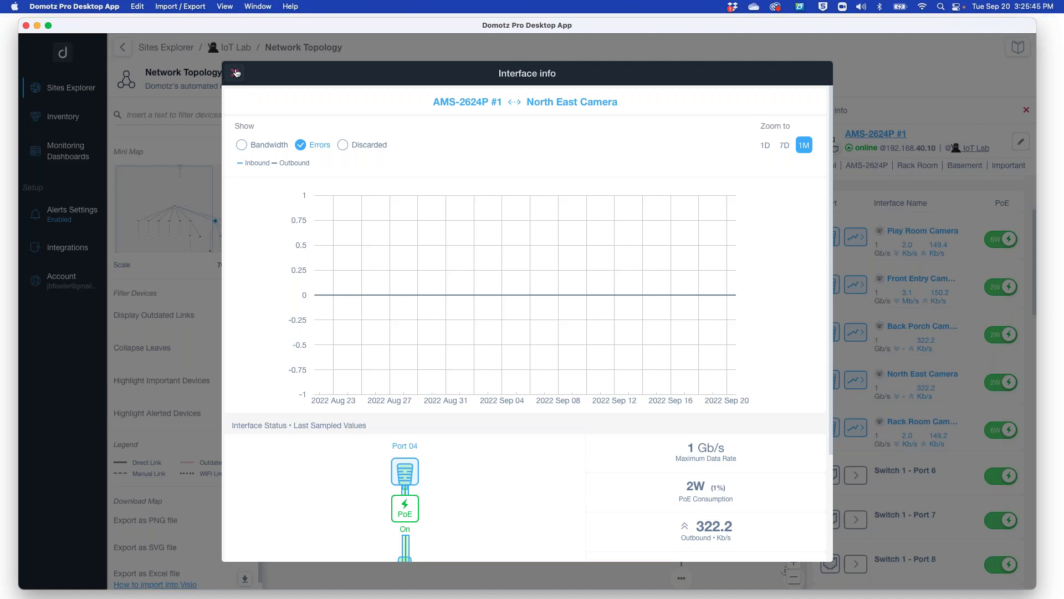
scroll(486, 426, "down", 3)
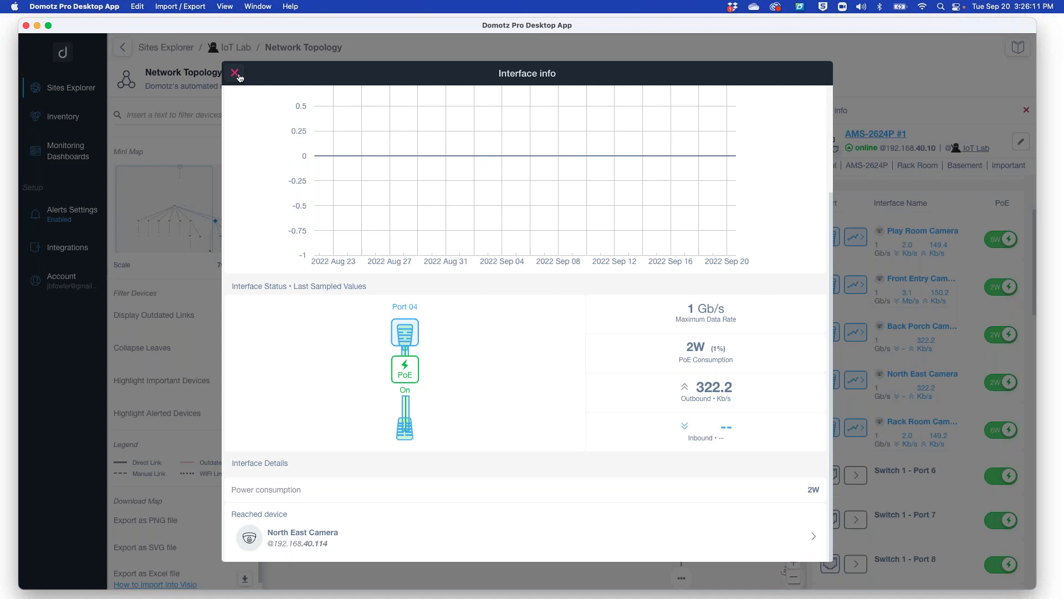
left_click(237, 75)
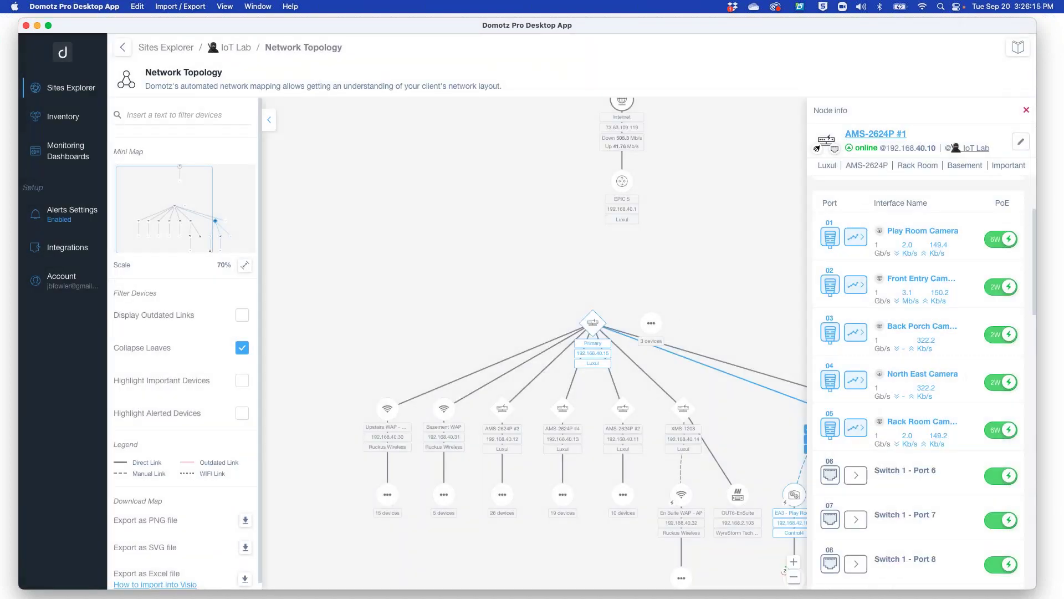
Cancel powering off port 04's PoE, then show the Upstairs WAP - Controller's node details
left_click(988, 384)
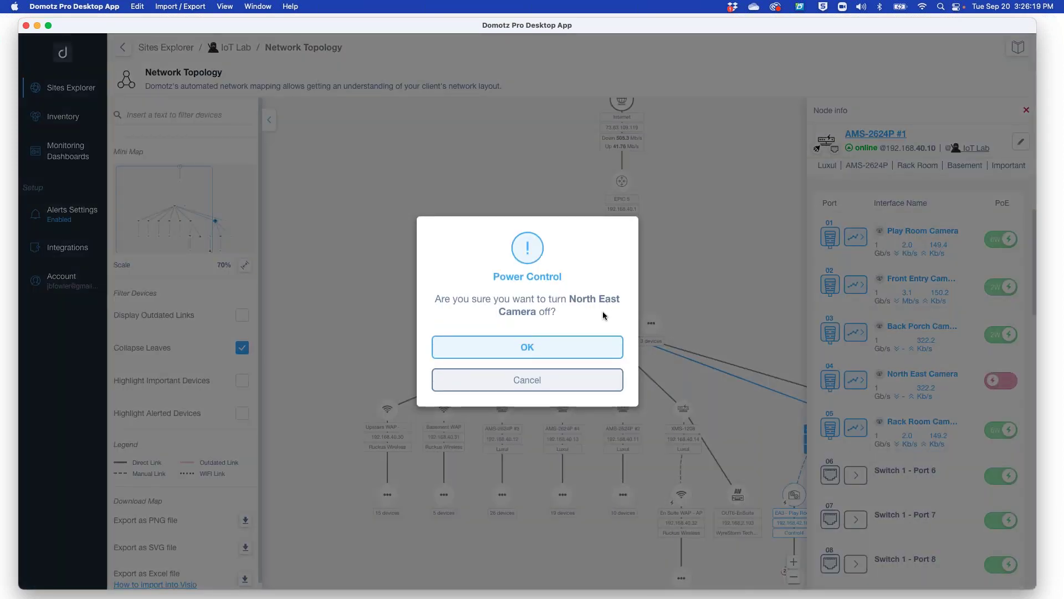
left_click(561, 386)
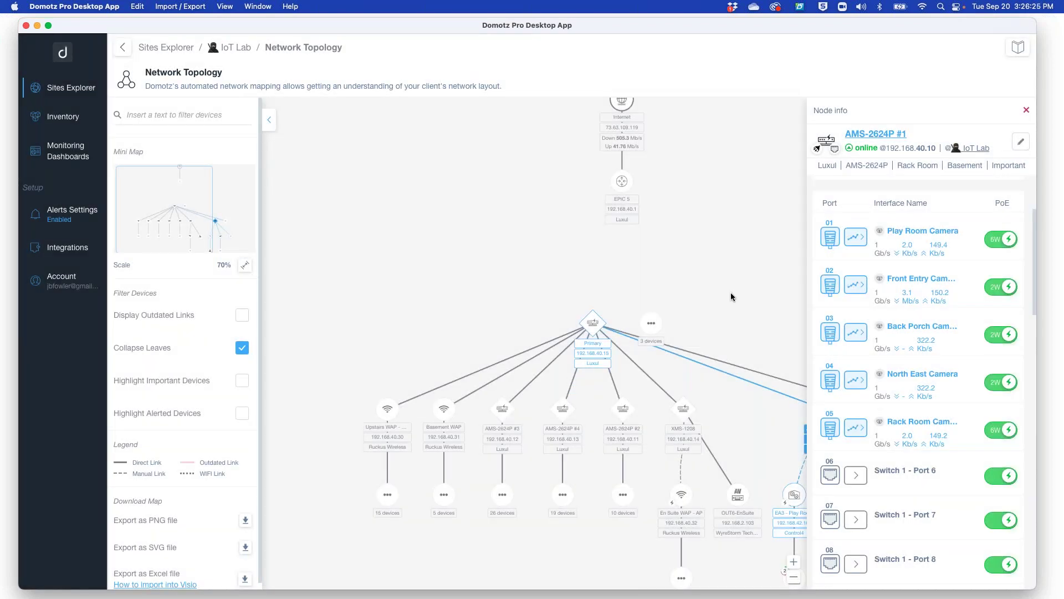
left_click_drag(733, 297, 525, 227)
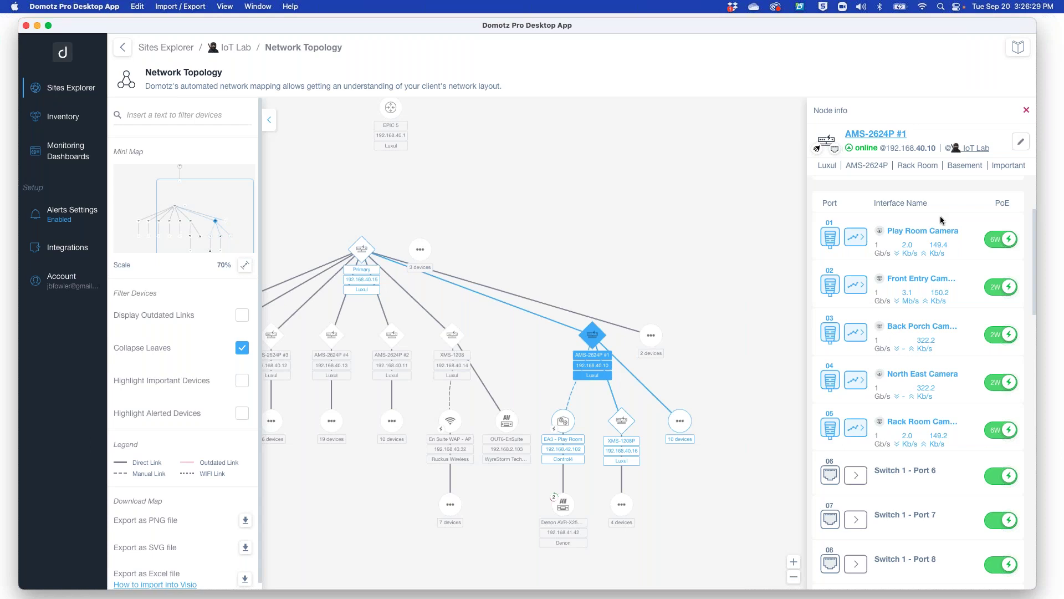
scroll(942, 222, "up", 5)
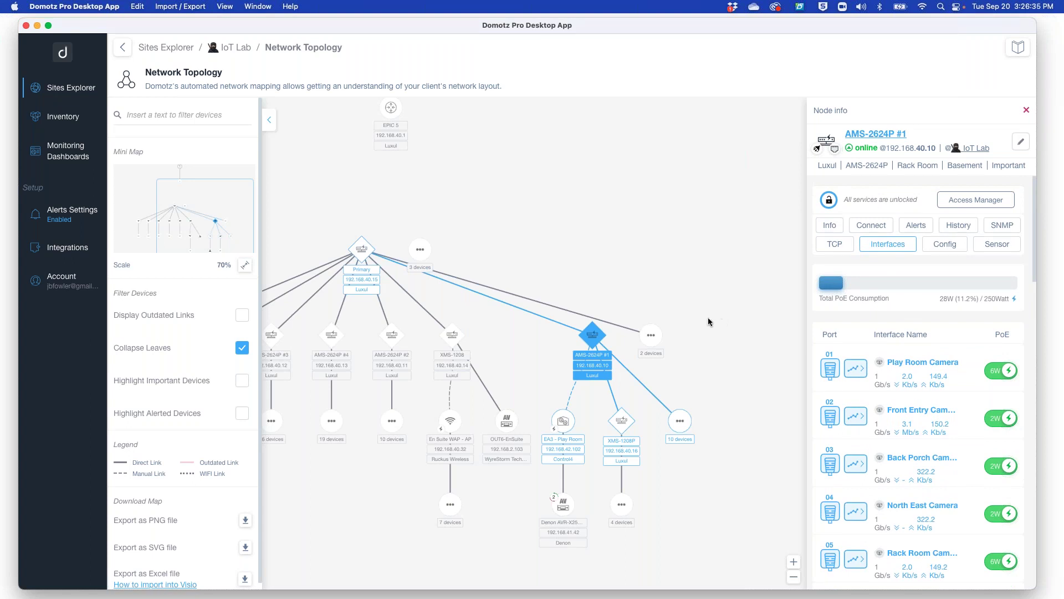
scroll(524, 207, "left", 5)
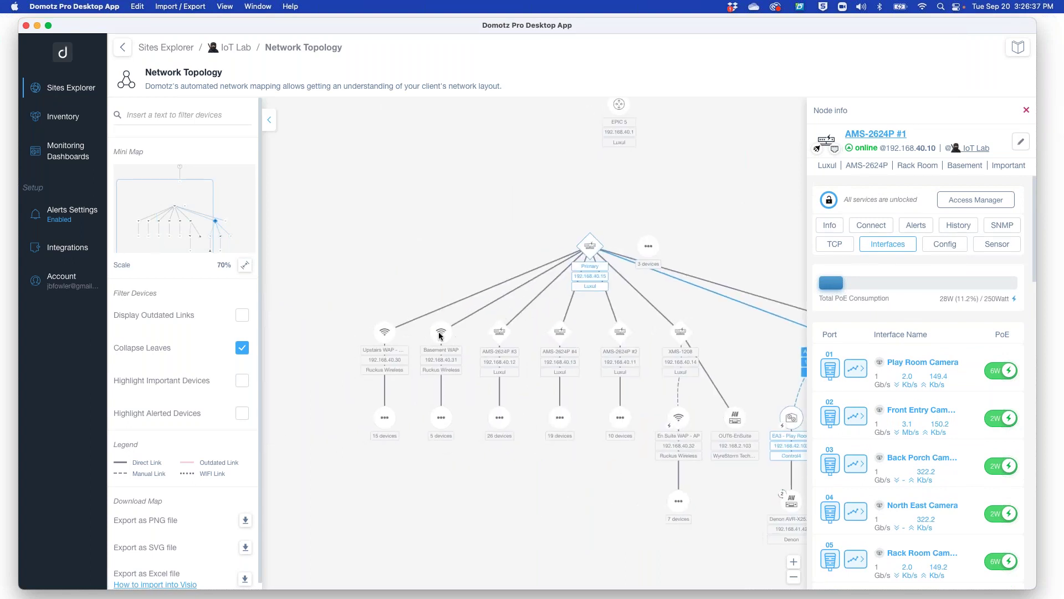
left_click(385, 332)
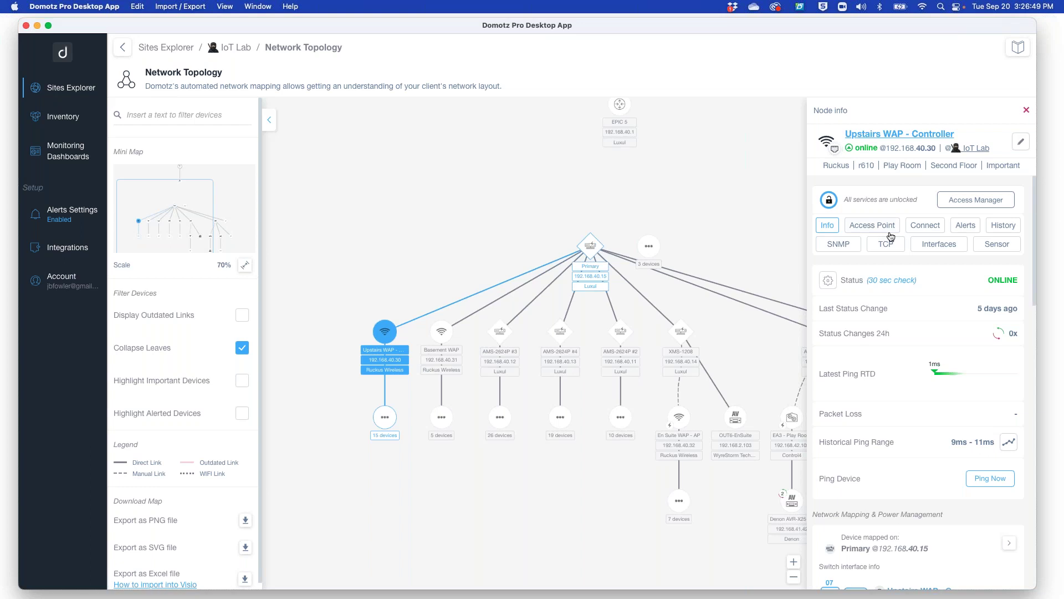
left_click(862, 226)
scroll(866, 359, "down", 3)
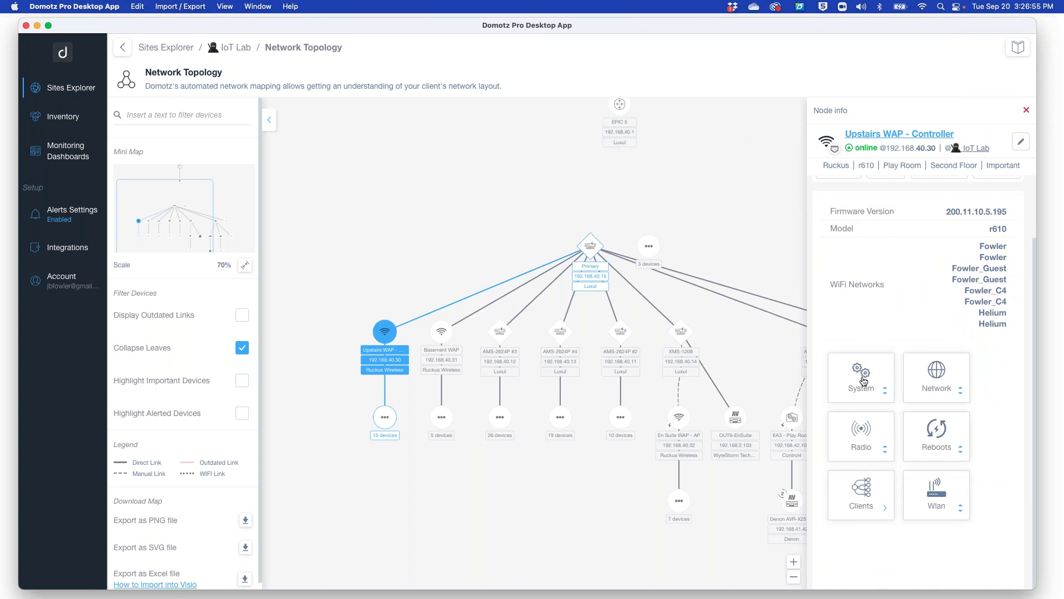
left_click(863, 381)
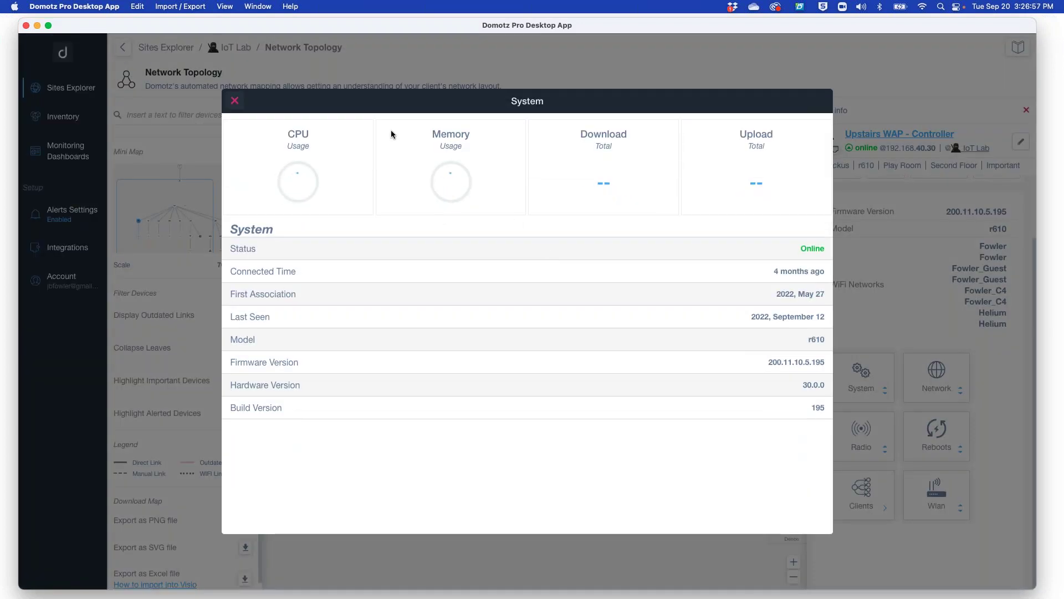
left_click(233, 101)
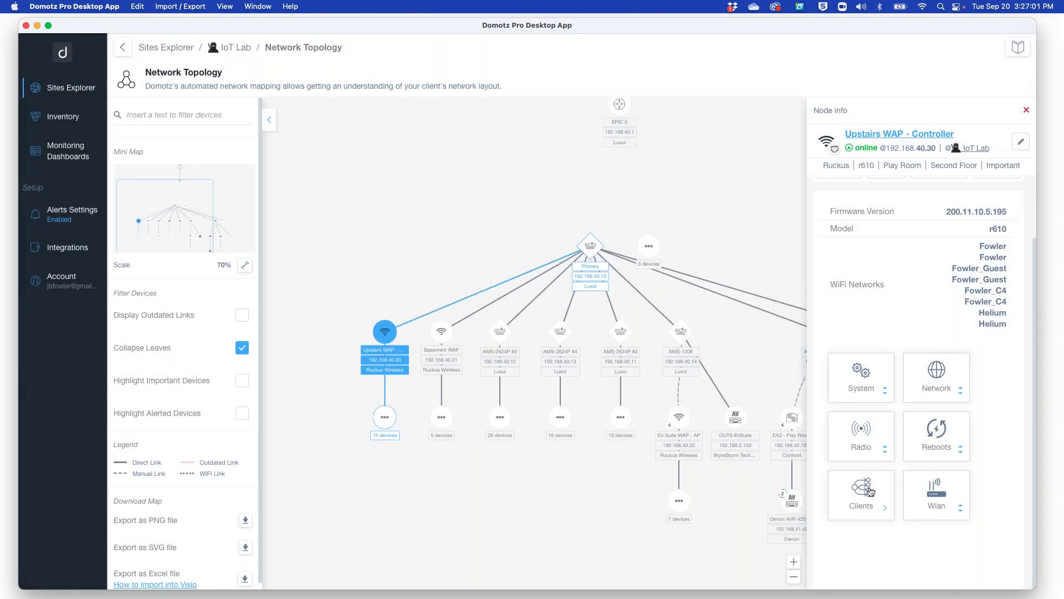
left_click(878, 444)
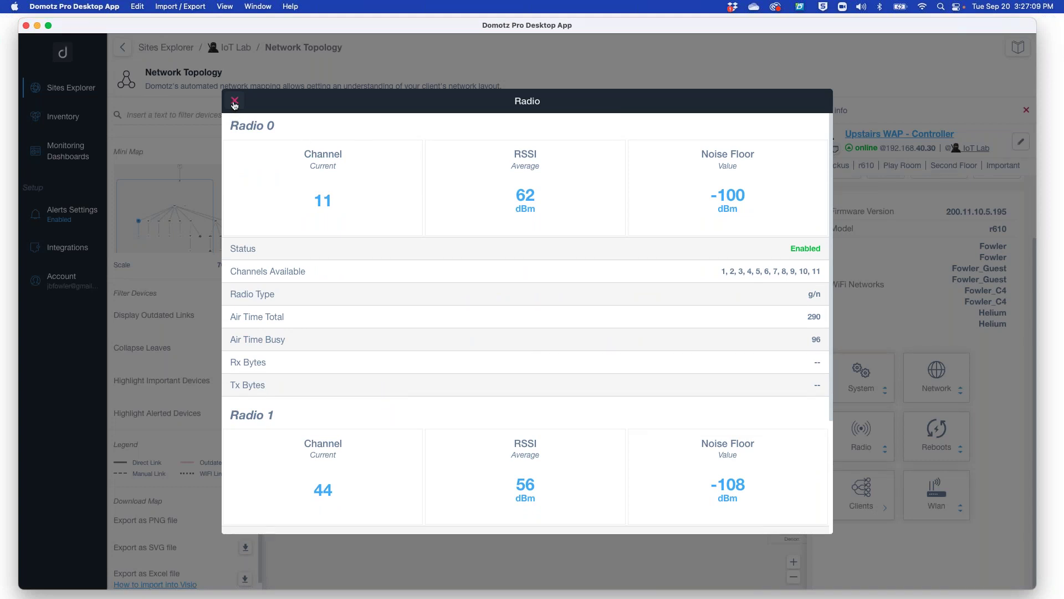
left_click(234, 102)
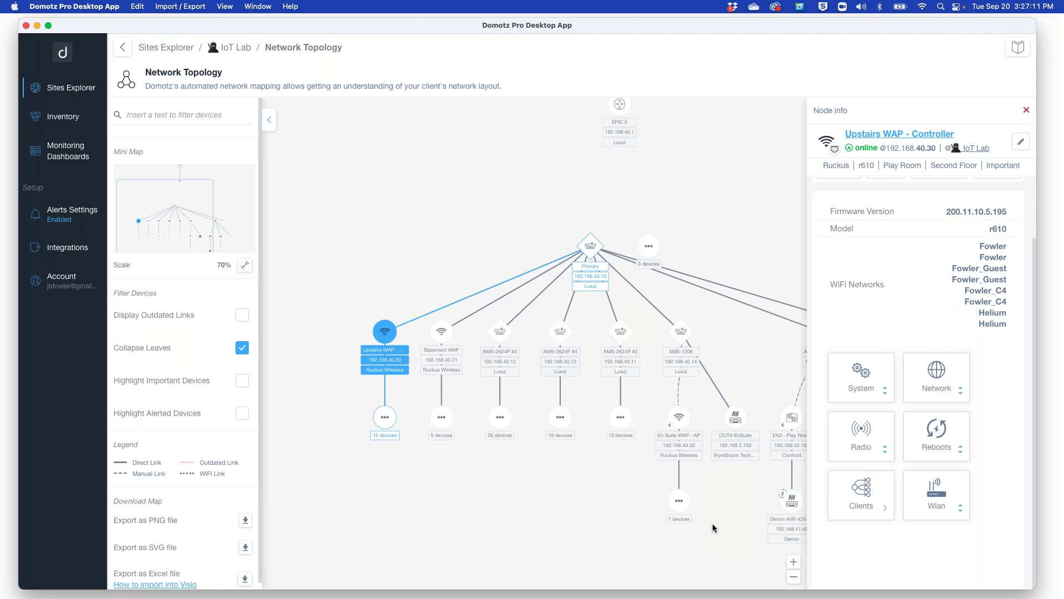
left_click(869, 489)
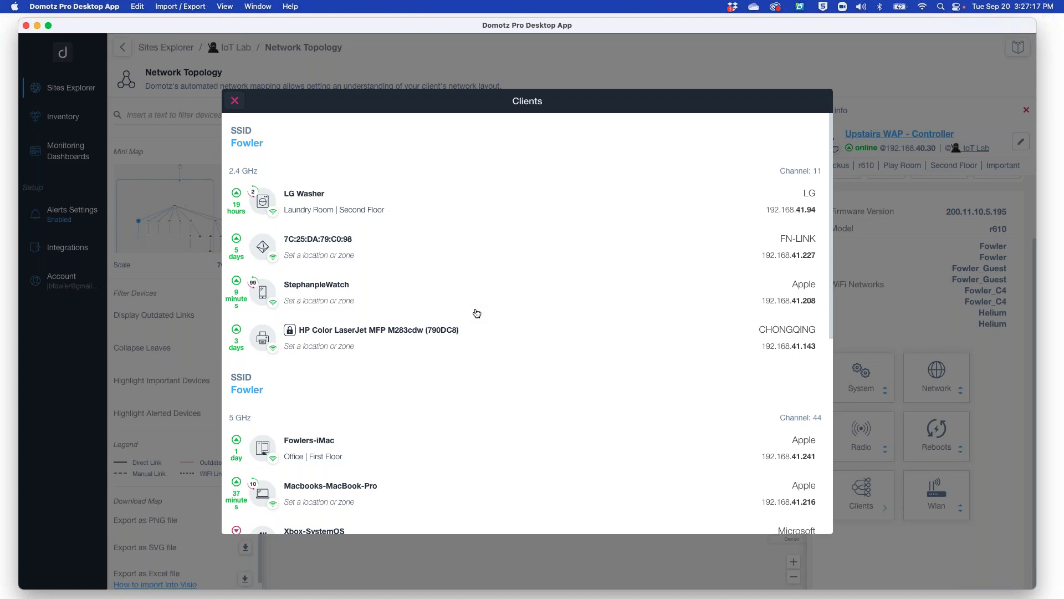
scroll(477, 314, "down", 1)
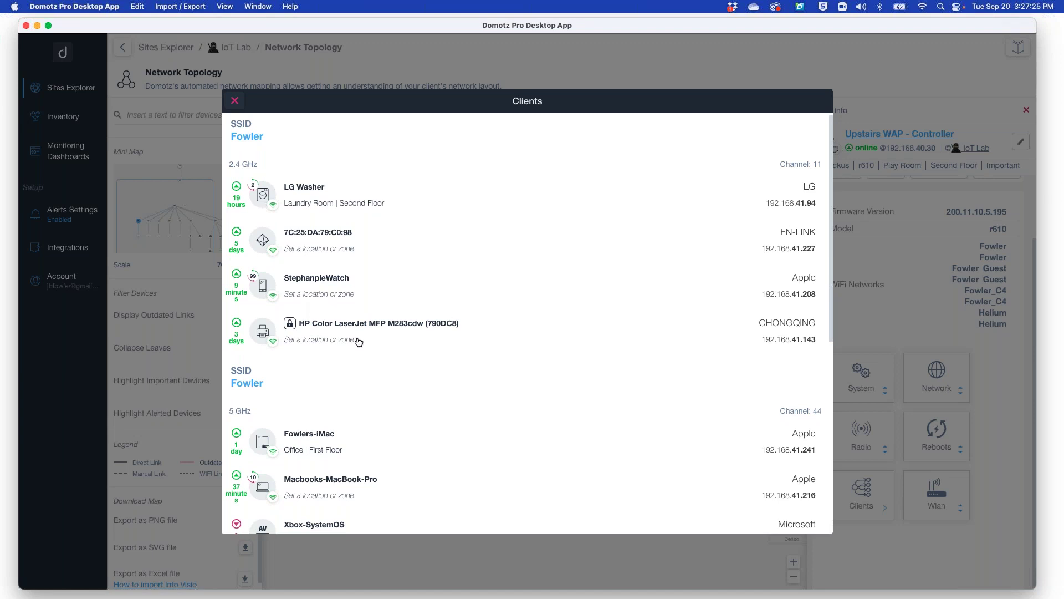
scroll(358, 341, "down", 10)
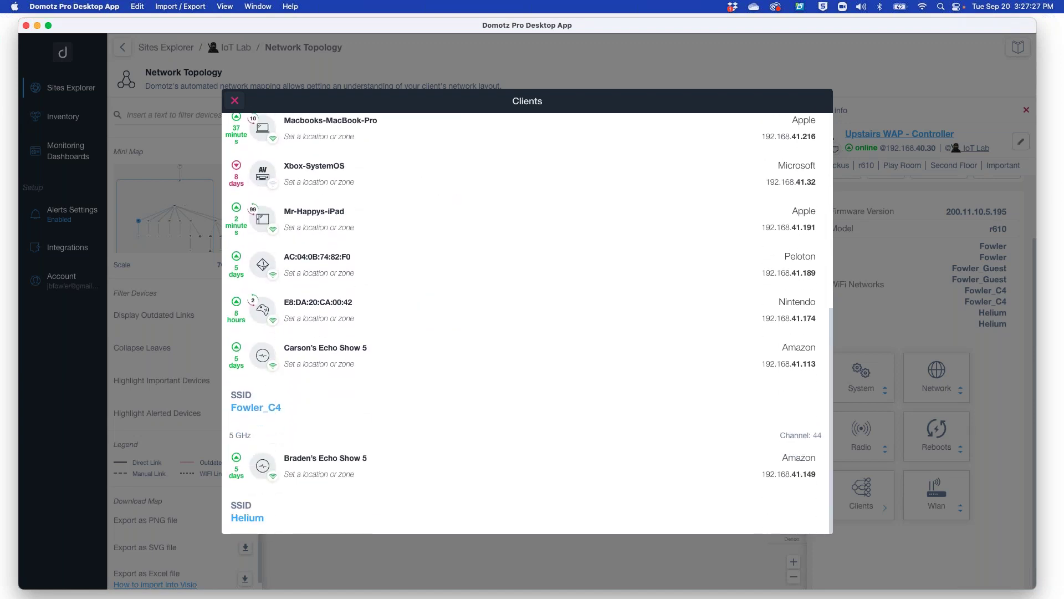
left_click(235, 101)
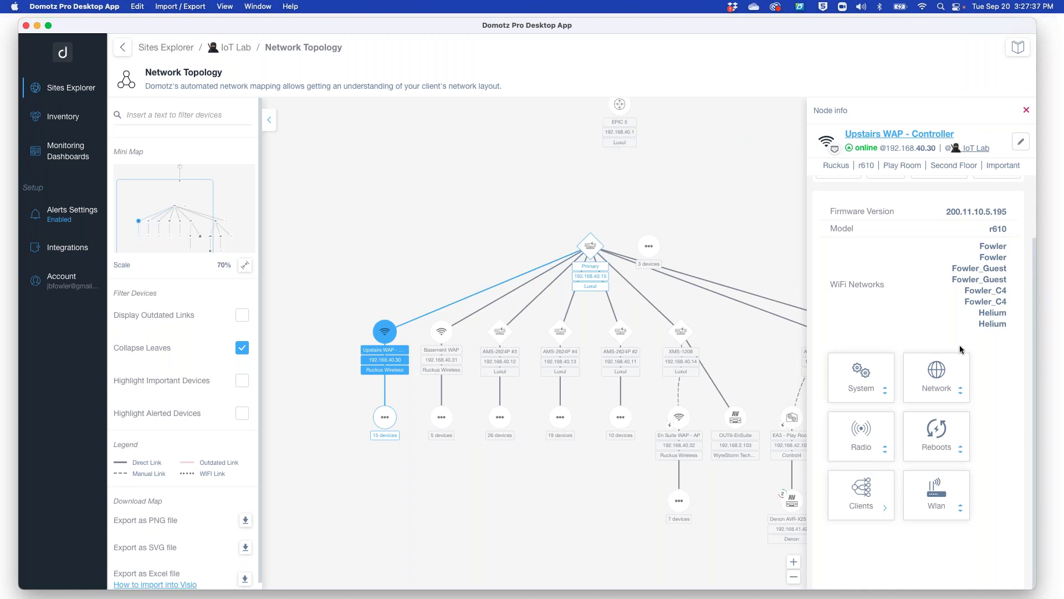
Pan the topology map to reveal the Internet node, then return to the IoT Lab overview
left_click_drag(650, 190, 522, 272)
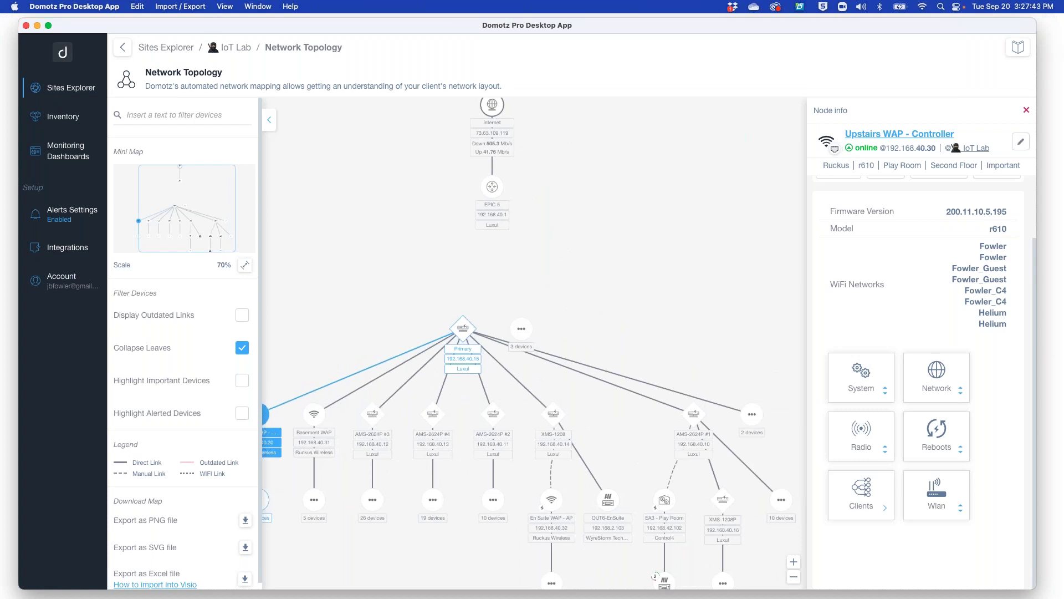
left_click(236, 48)
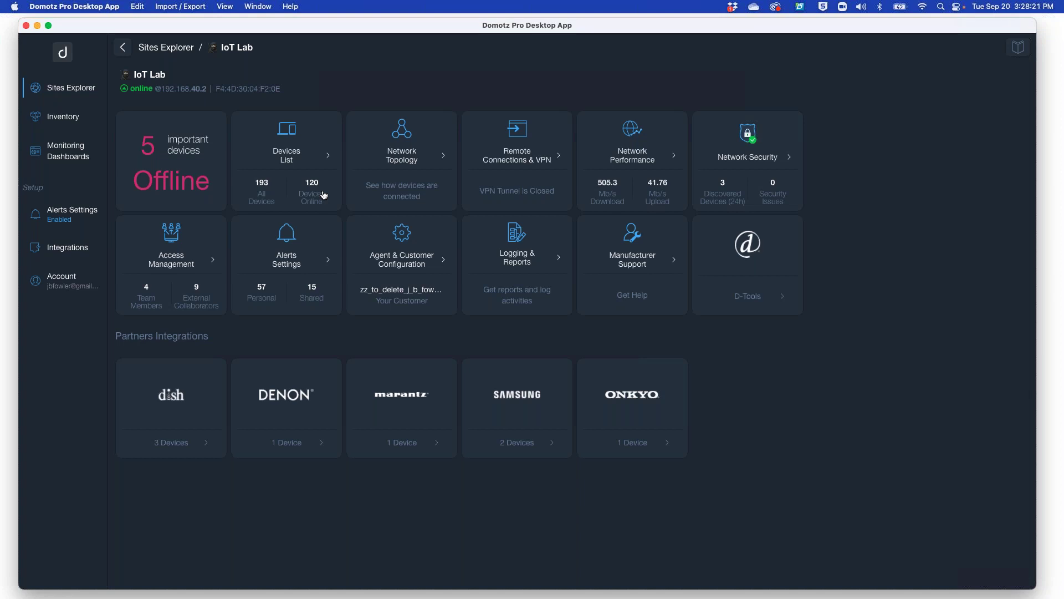
Go to the Account page and open Team Management further down the list
left_click(68, 283)
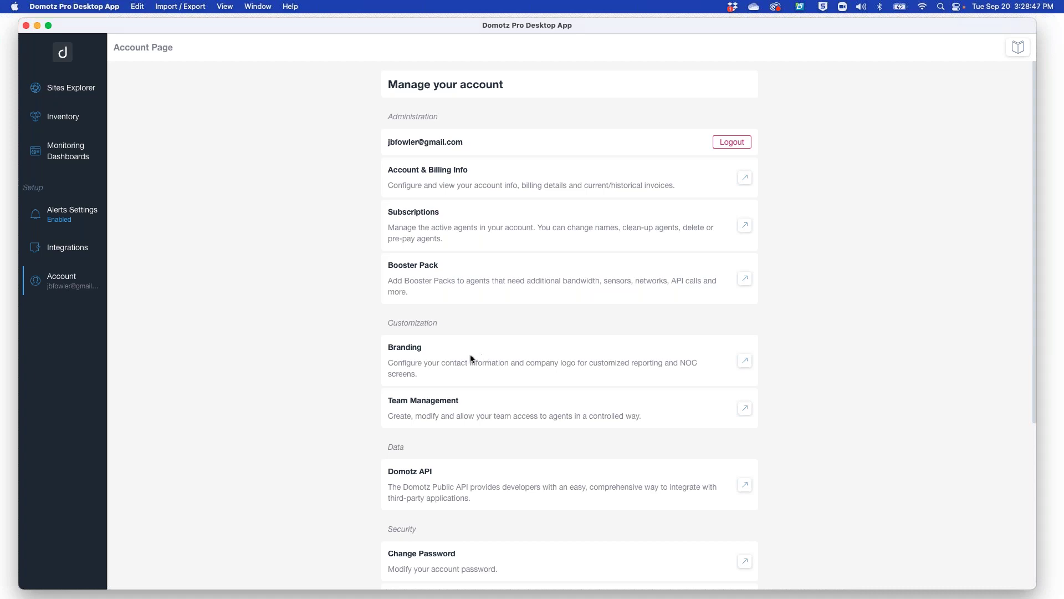
scroll(442, 348, "down", 2)
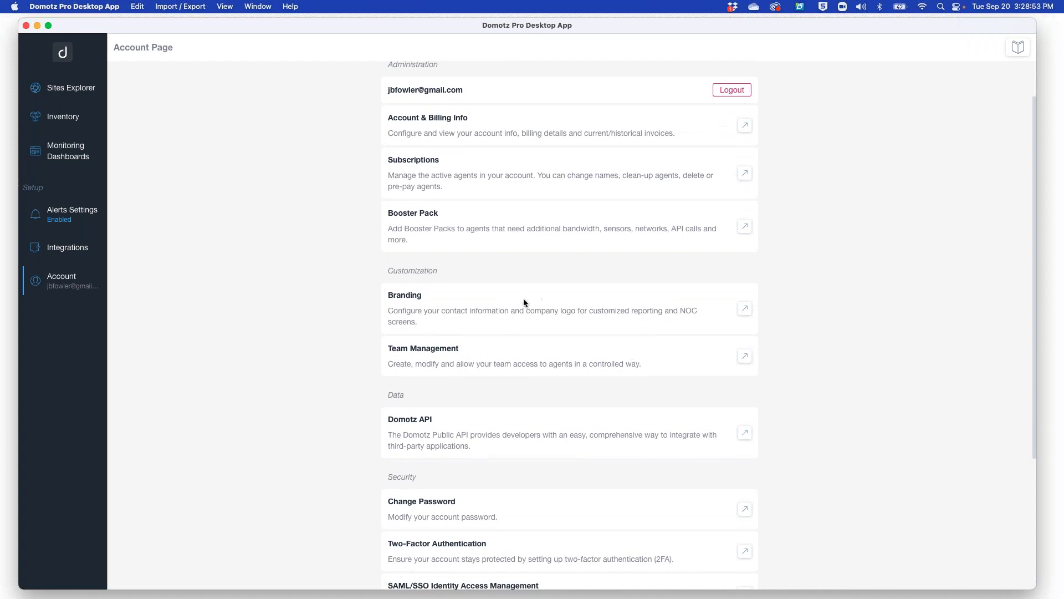
left_click(744, 355)
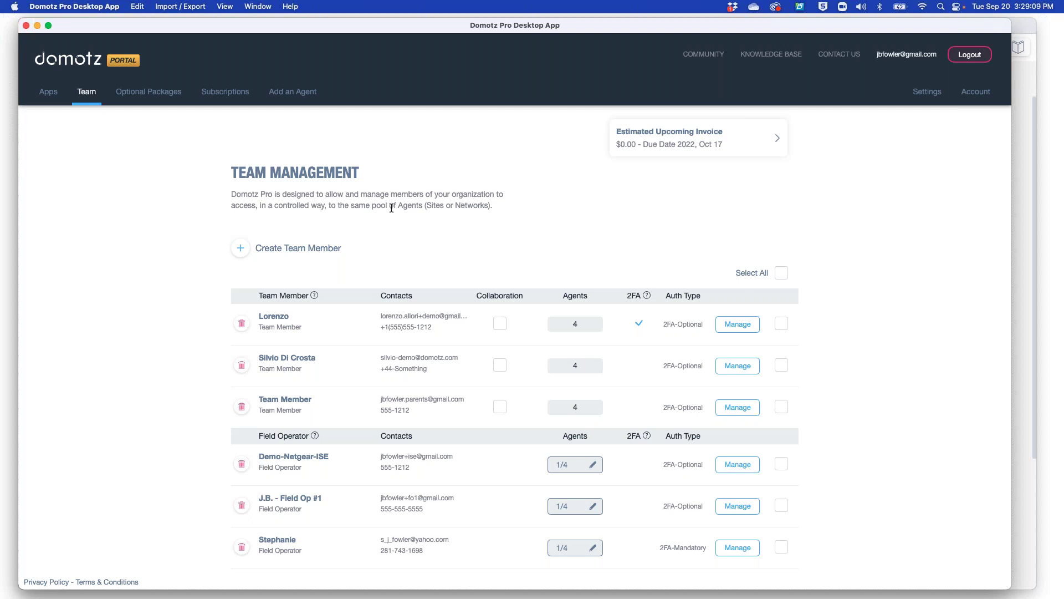
scroll(533, 404, "down", 1)
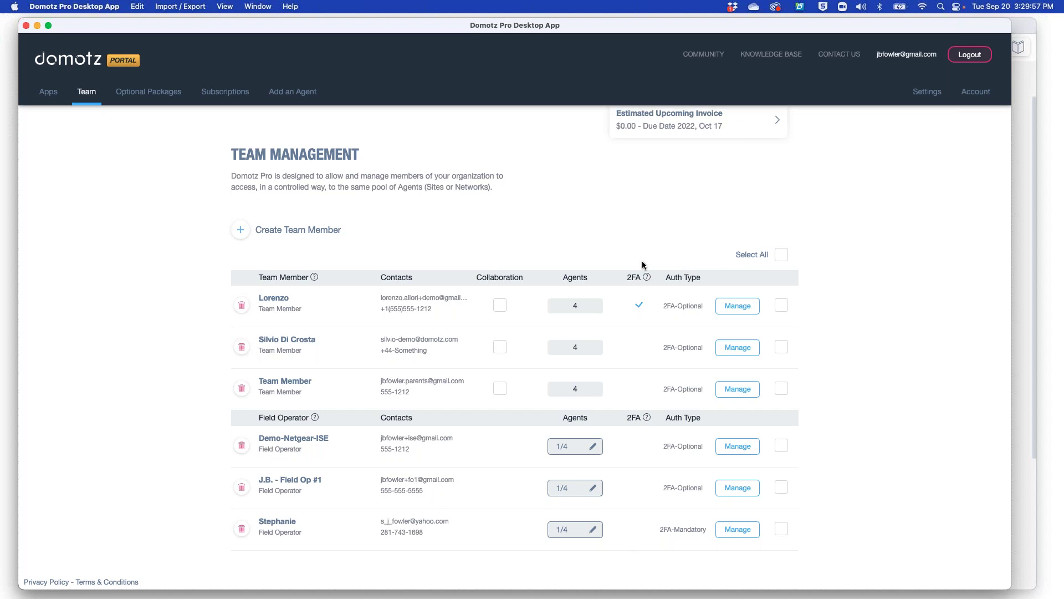
left_click(738, 306)
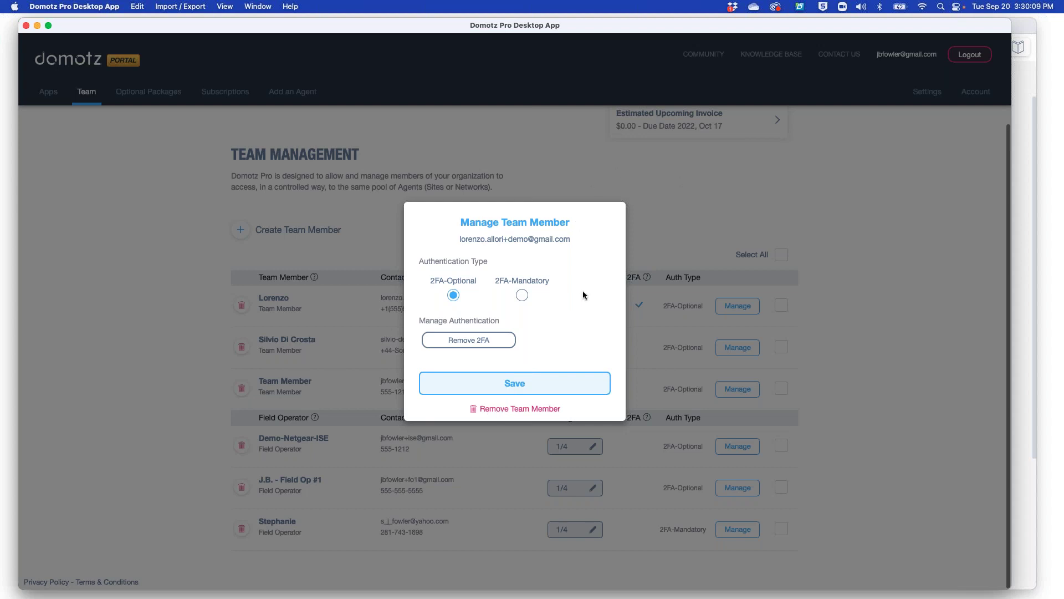
left_click(538, 382)
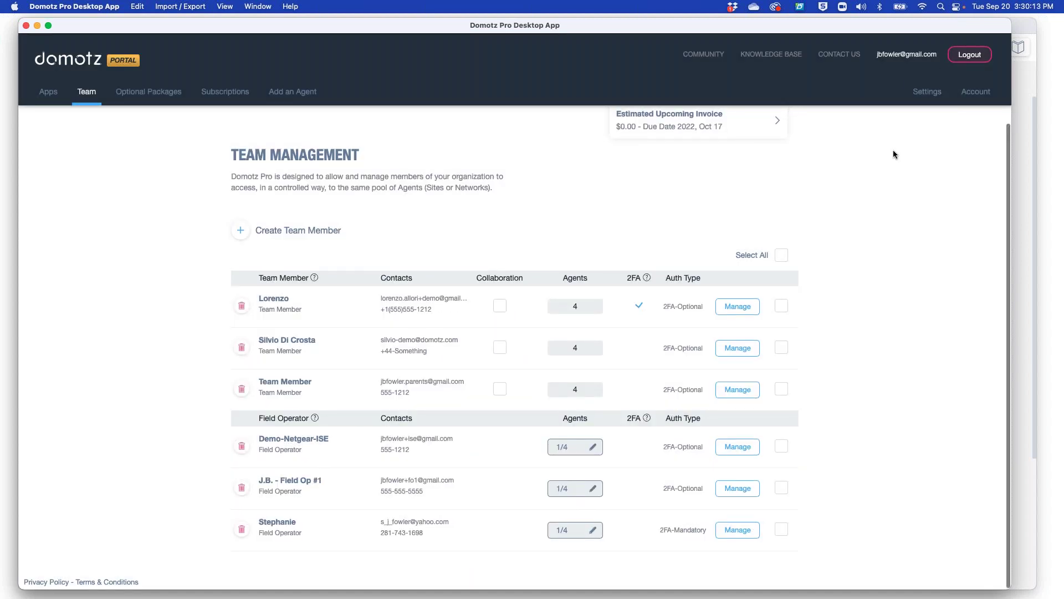
Move through Settings, Account and Two-Factor Authentication to reach the SAML/SSO identity provider page
left_click(938, 98)
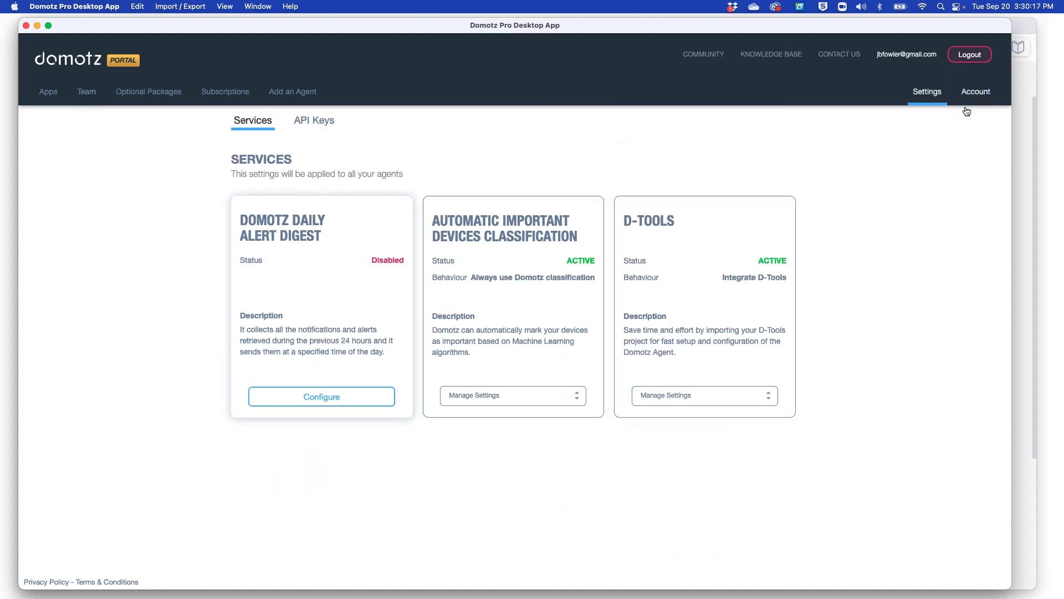
left_click(976, 93)
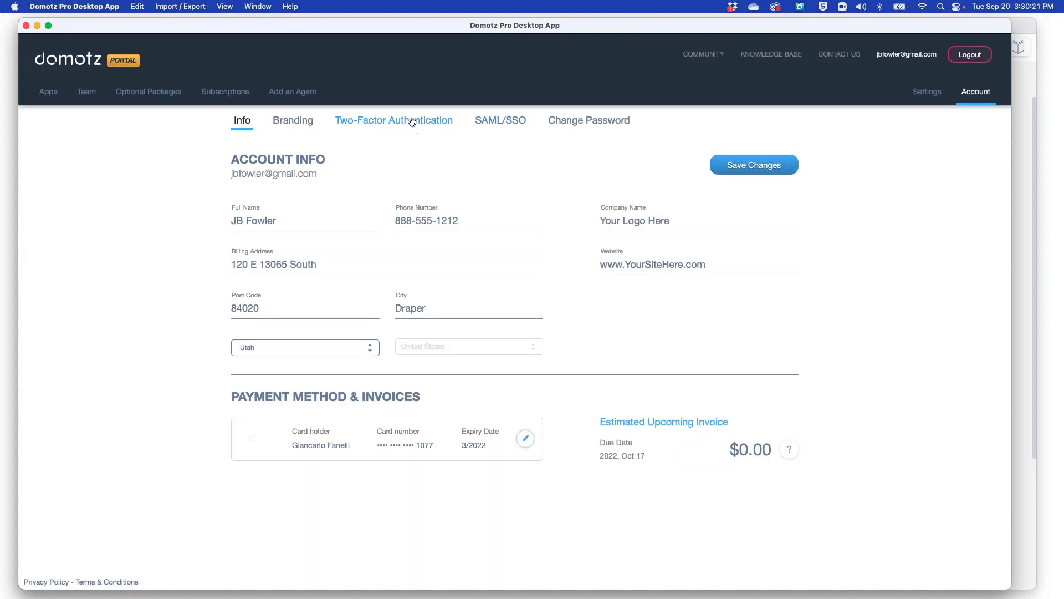
left_click(413, 121)
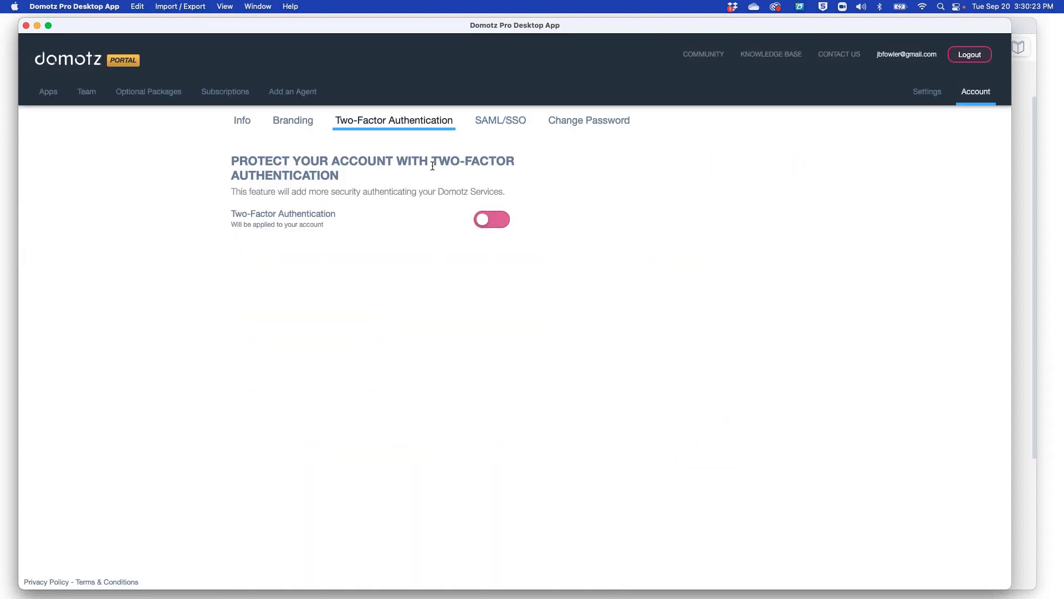
left_click(498, 123)
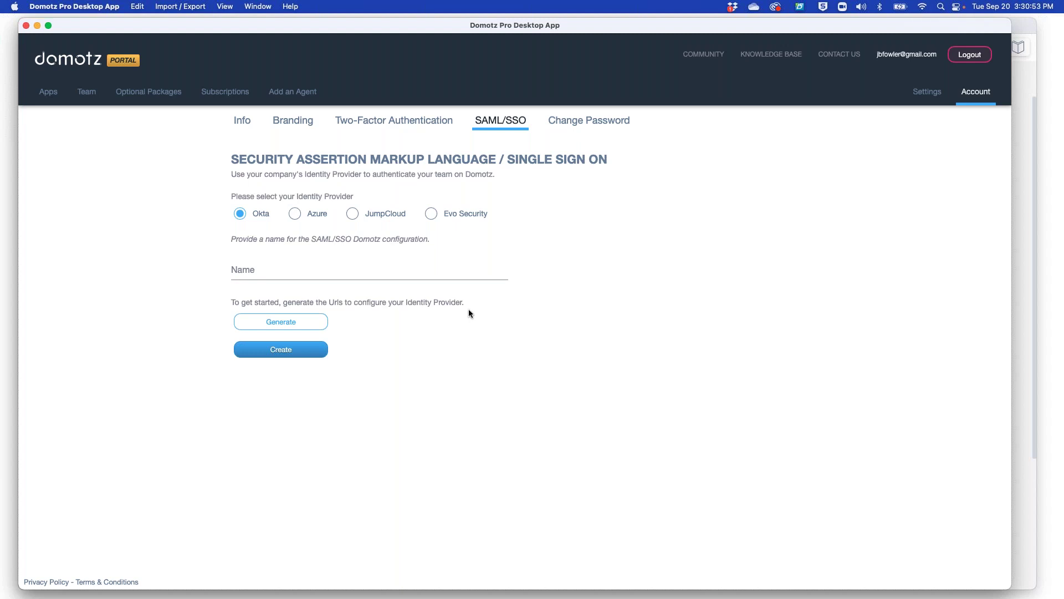
Compare the report Branding and account Info tabs, then move the Portal window aside
left_click(285, 122)
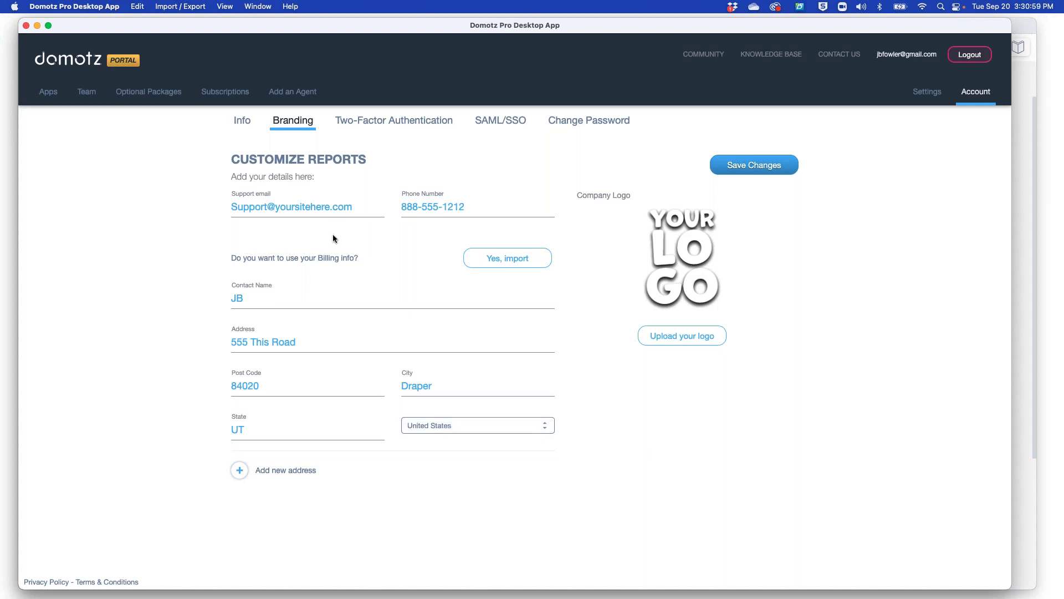
left_click(244, 126)
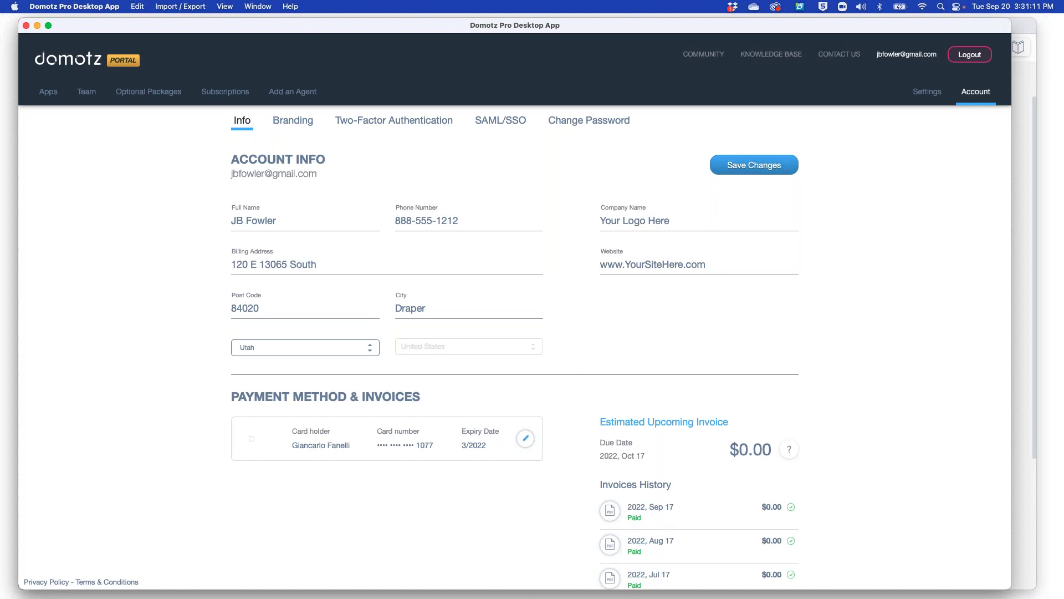
left_click(299, 123)
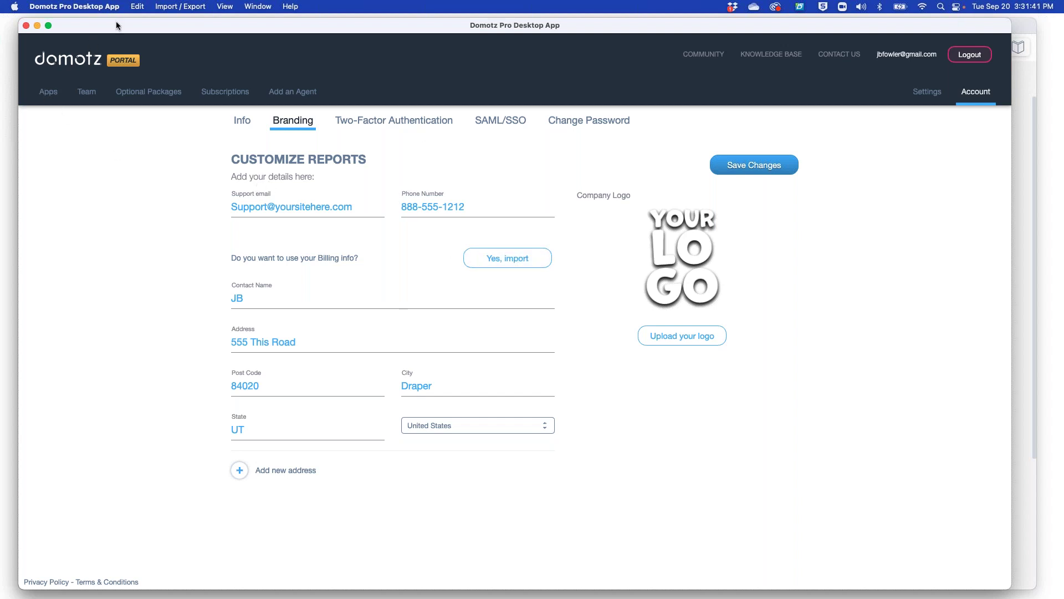
left_click_drag(117, 25, 147, 130)
Bring the main app forward and show the Sites Explorer map of all 14 agents
left_click(220, 35)
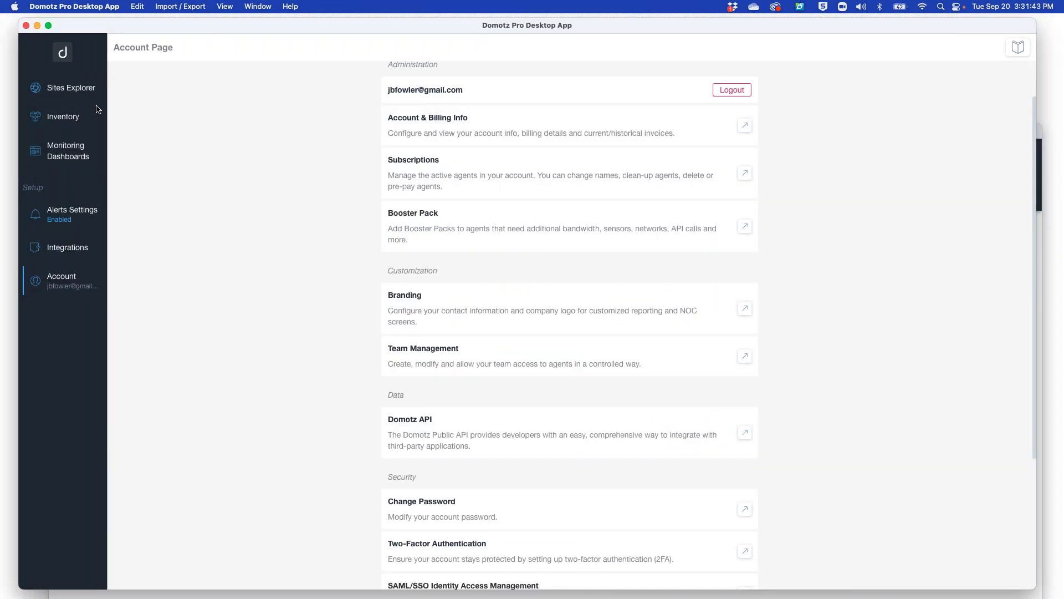
left_click(77, 95)
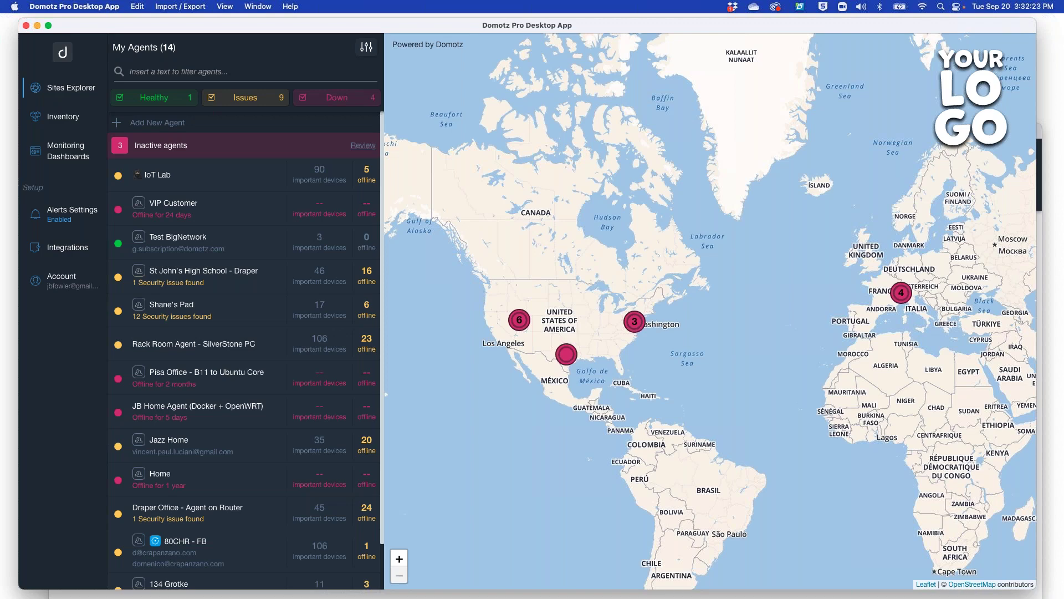
Open the IoT Lab site from the agent list, then its Alerts Settings card
left_click(194, 182)
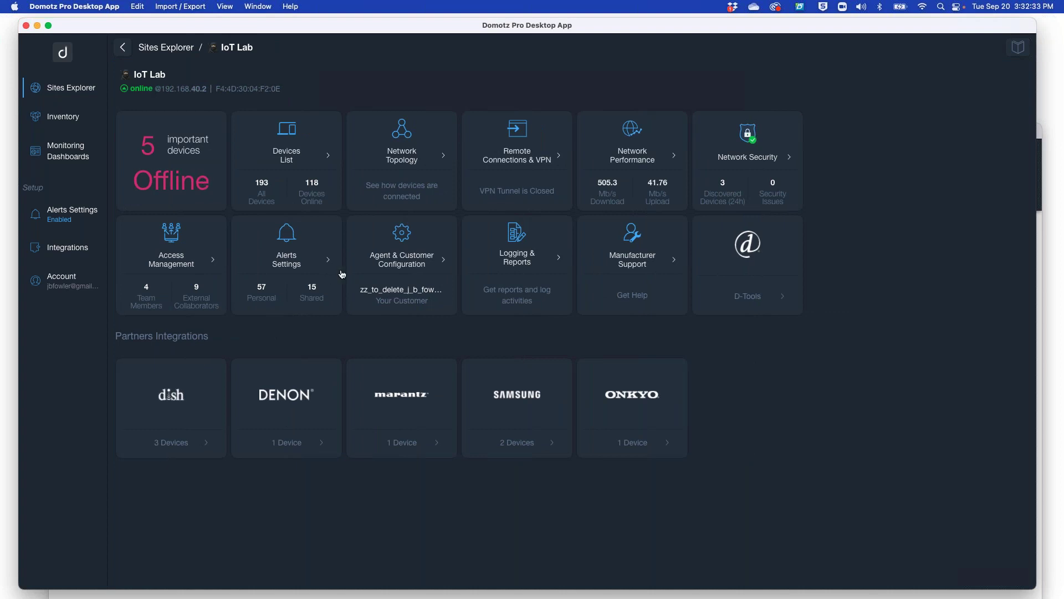
left_click(287, 269)
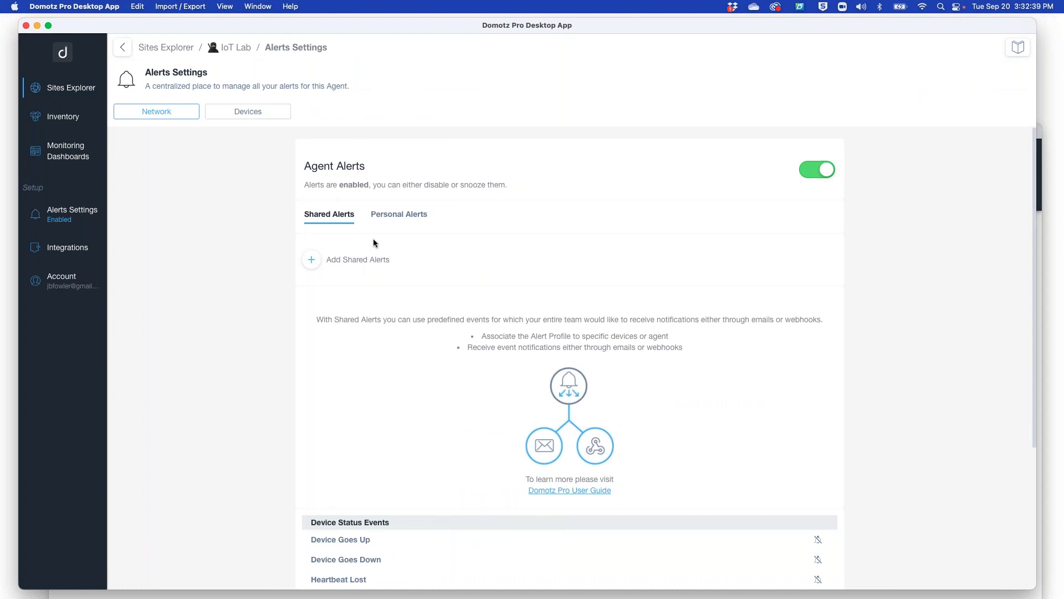
Browse IoT Lab's personal, per-device and shared alert views, then open account-wide Alerts Settings
left_click(404, 221)
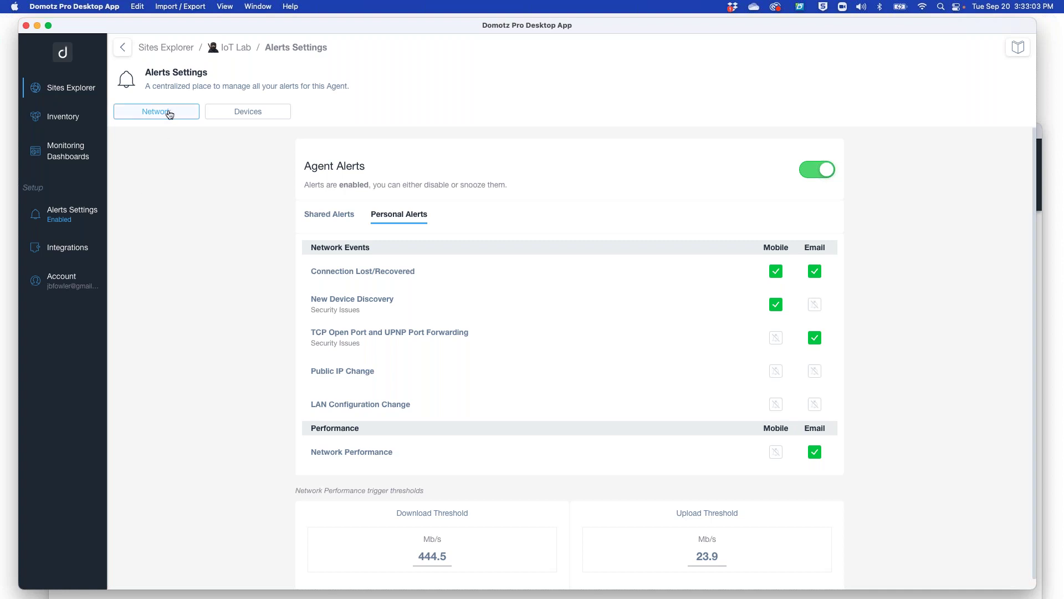
left_click(257, 115)
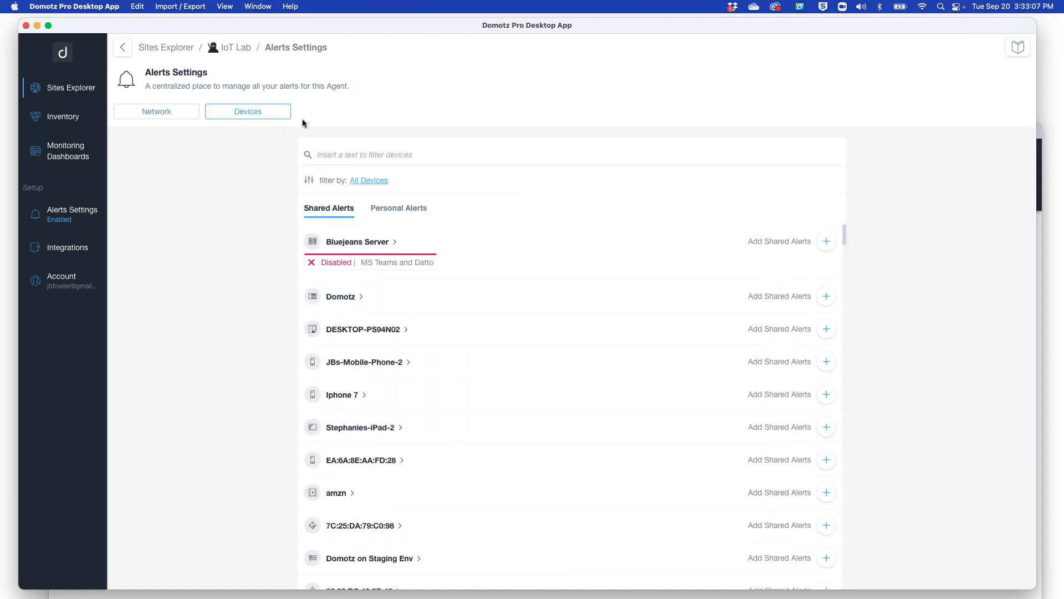
left_click(162, 117)
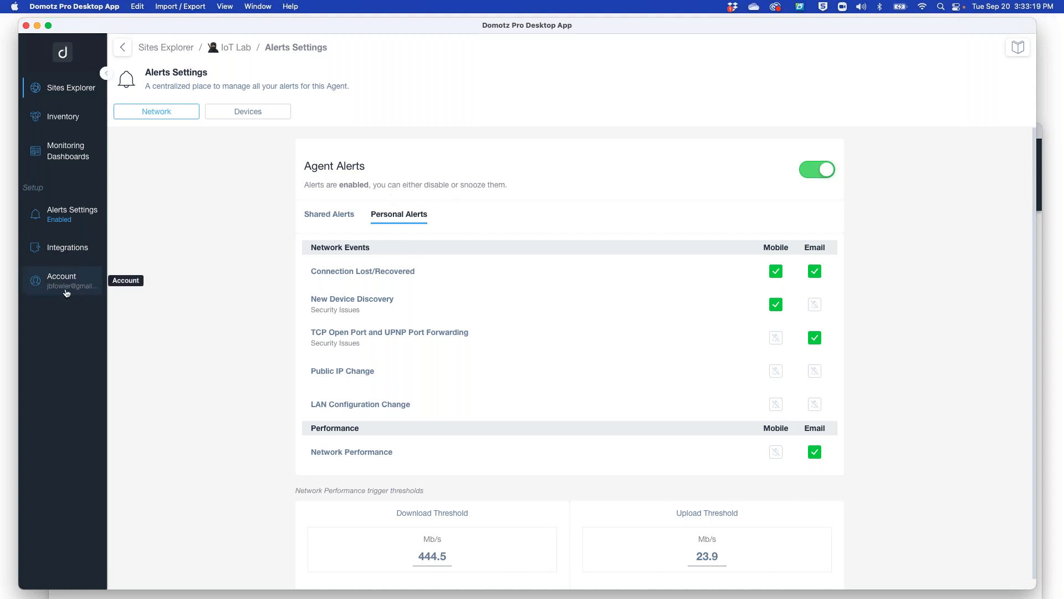
left_click(335, 216)
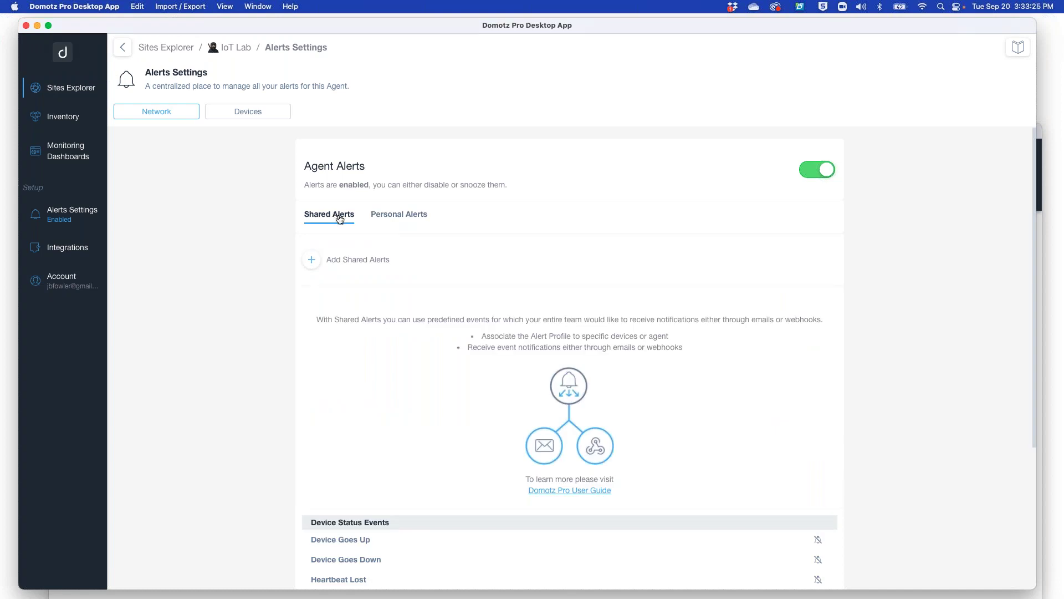
left_click(402, 218)
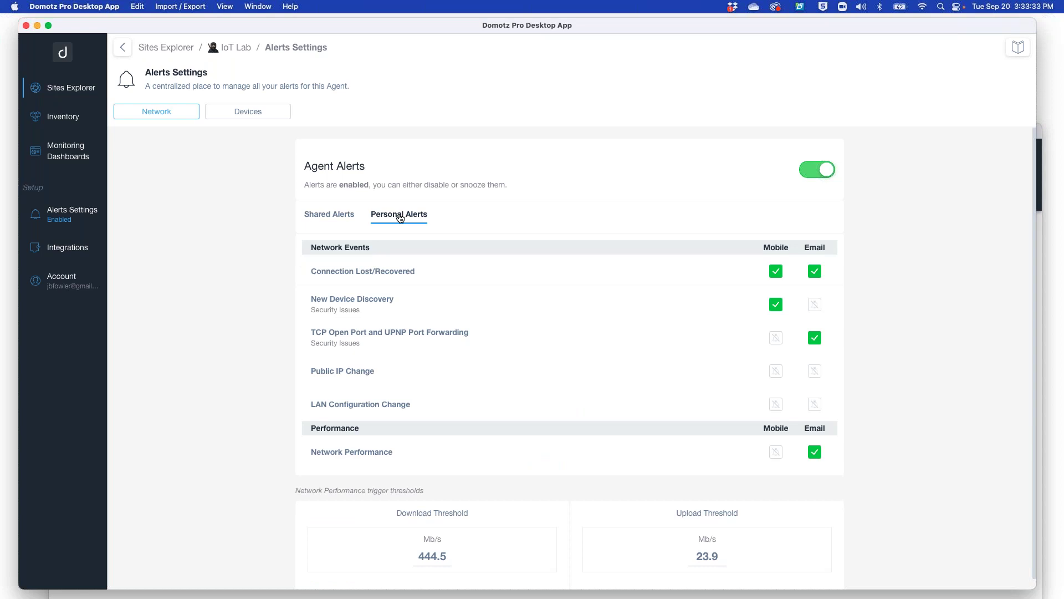
left_click(82, 215)
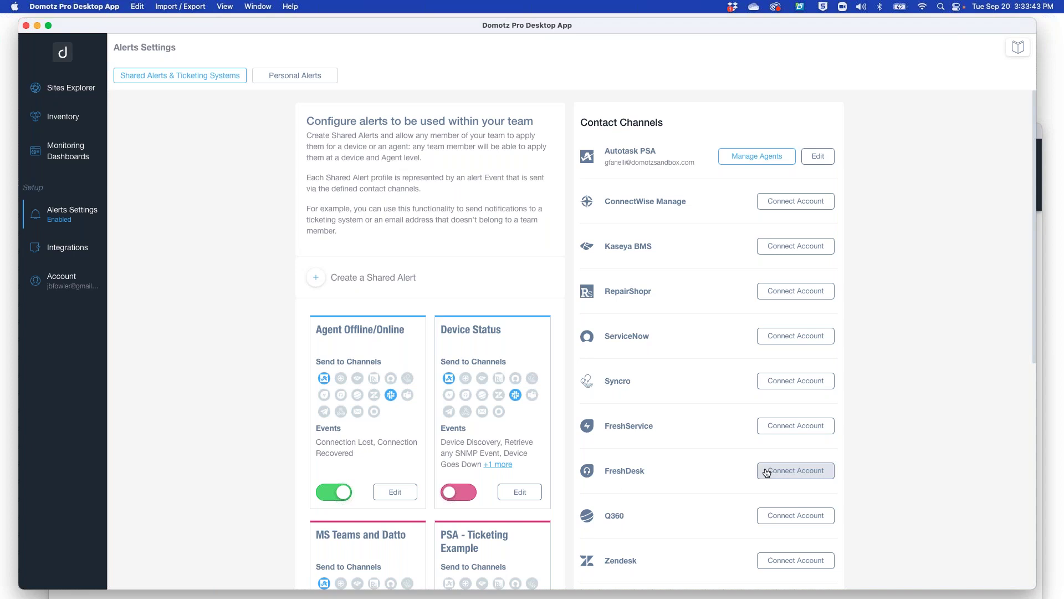
scroll(771, 474, "down", 8)
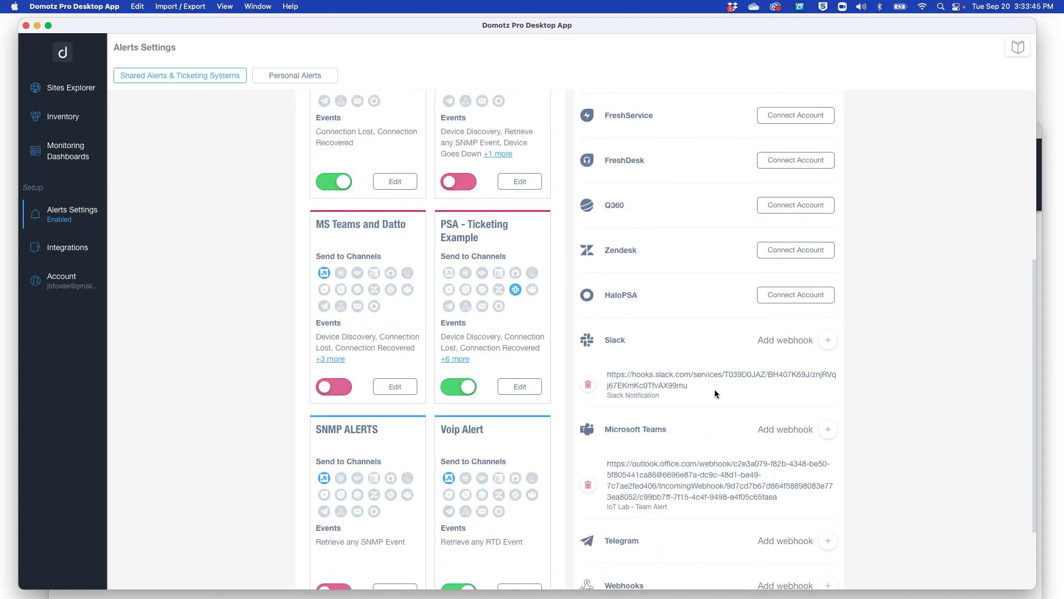
scroll(715, 393, "down", 3)
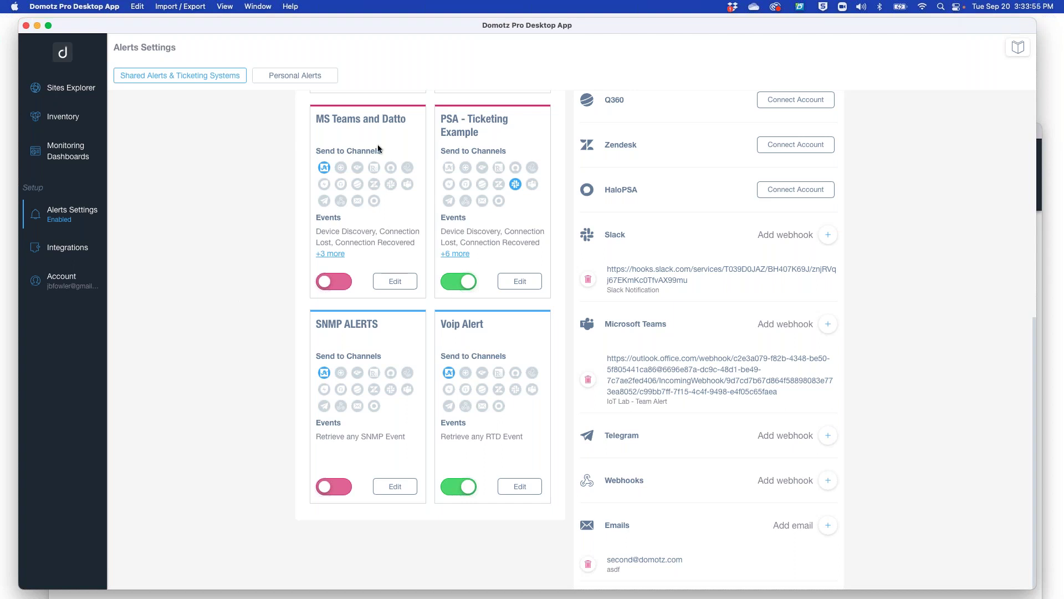
scroll(379, 148, "up", 1)
scroll(379, 149, "up", 8)
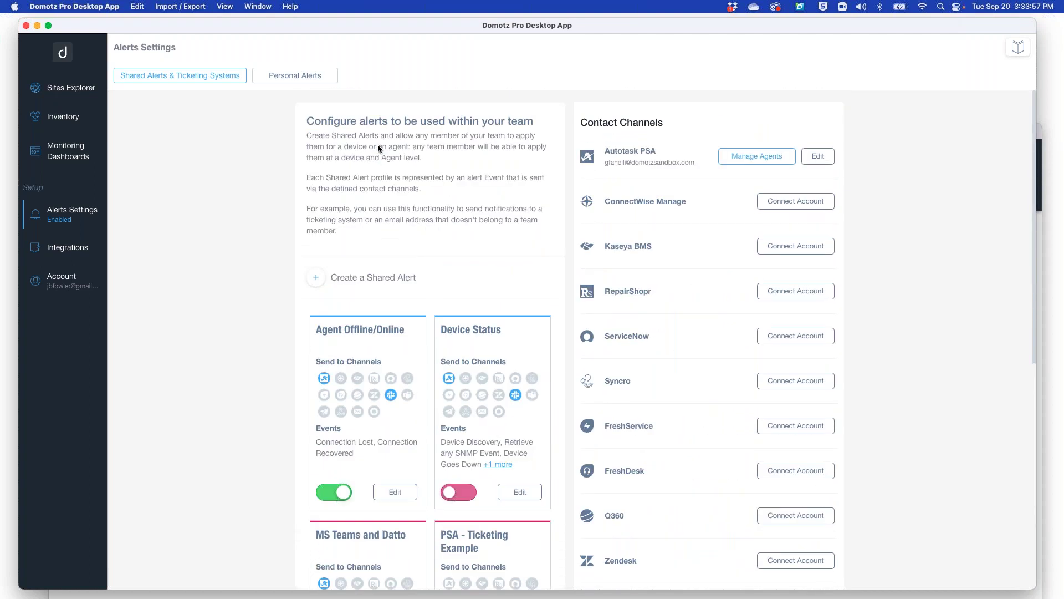
scroll(379, 149, "down", 2)
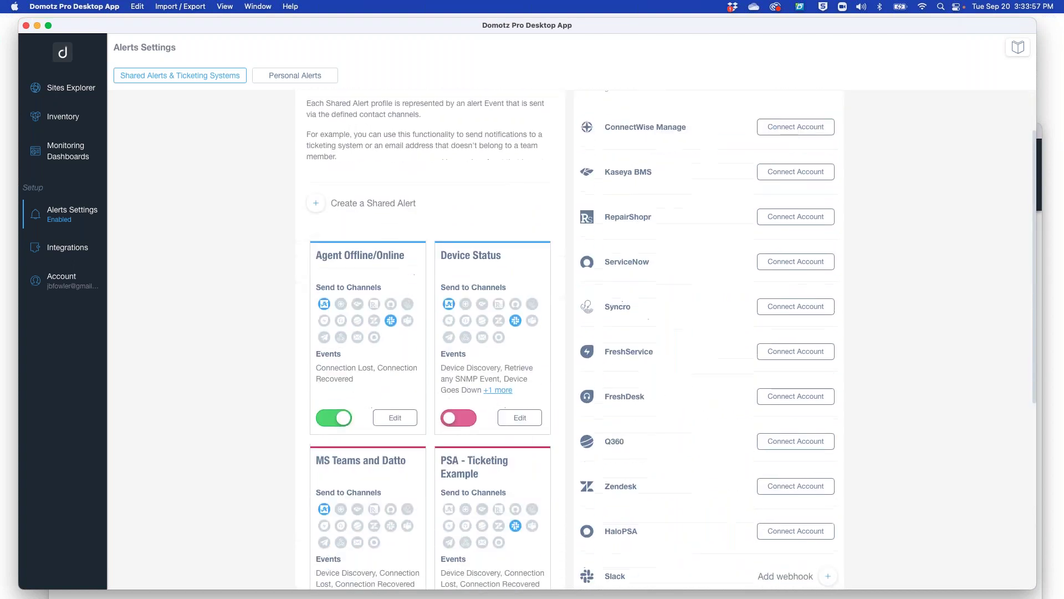
left_click(394, 415)
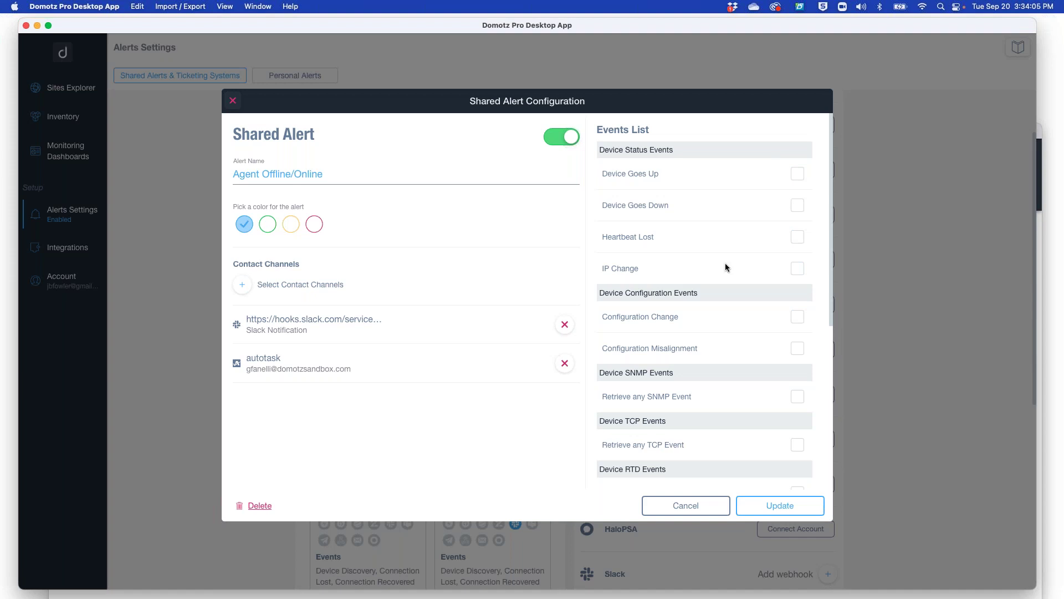
scroll(731, 357, "down", 8)
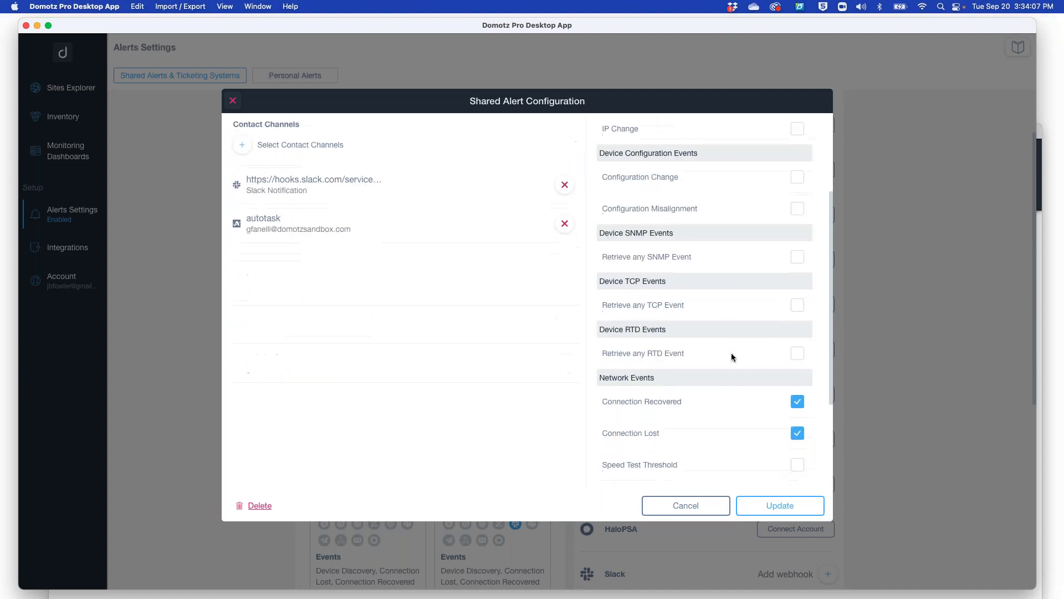
scroll(732, 357, "up", 8)
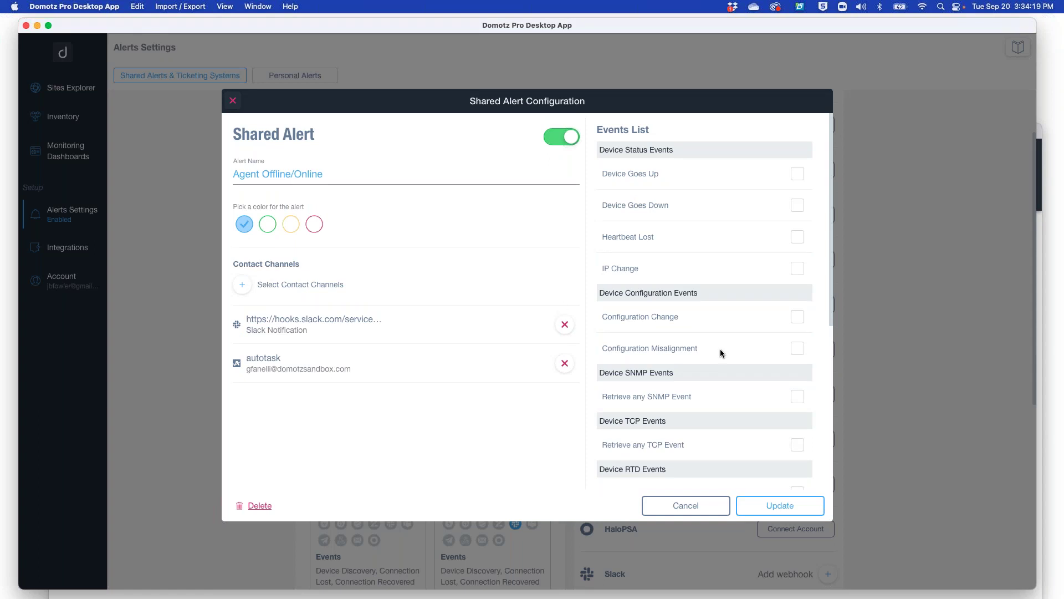
left_click(233, 101)
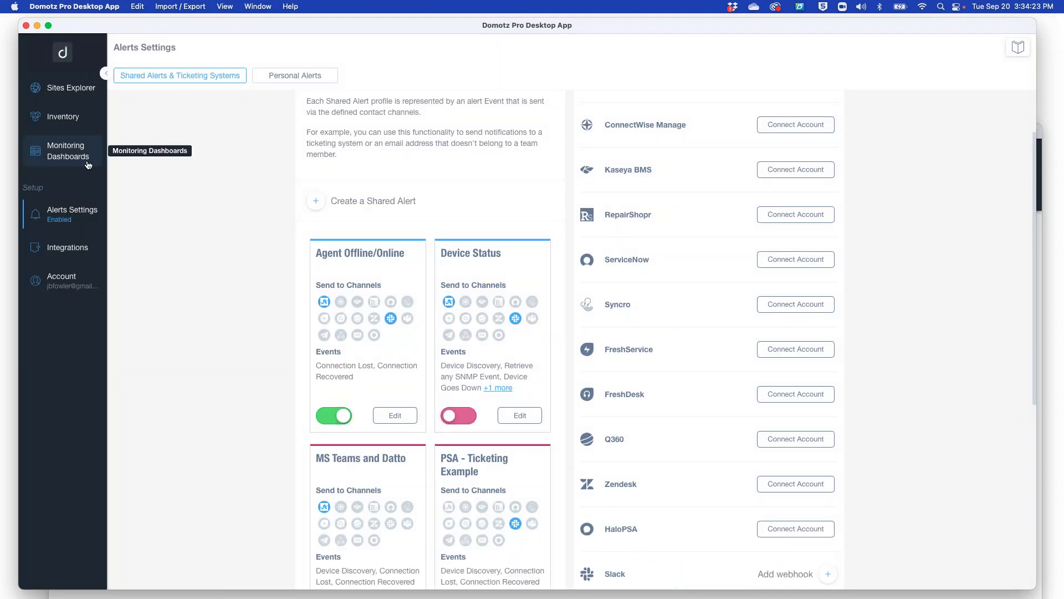
Toggle the account Personal and Shared Alerts tabs, then open the IoT Lab agent's Alerts Settings
left_click(304, 76)
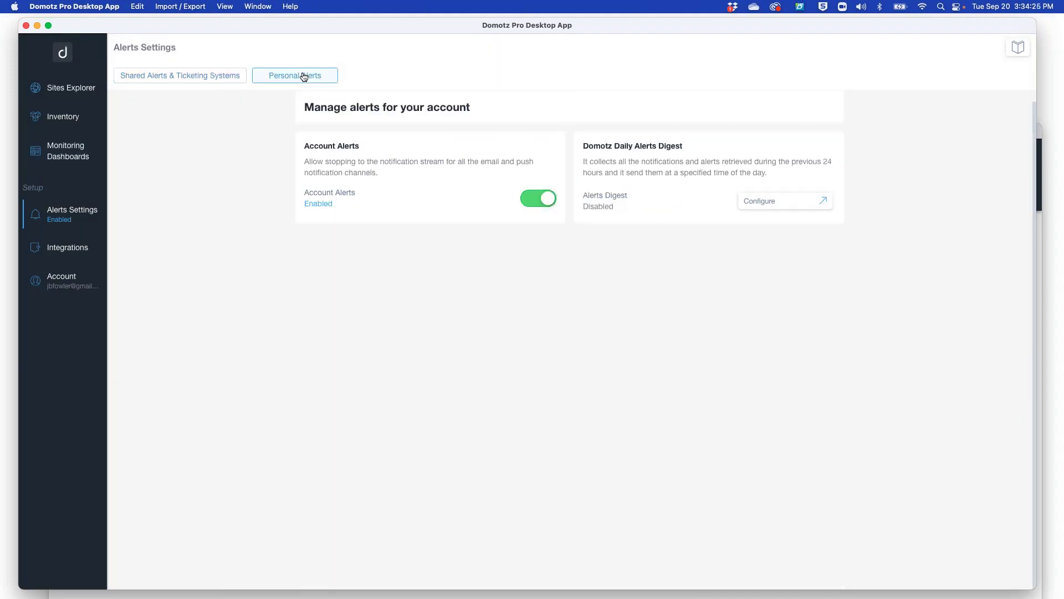
left_click(194, 76)
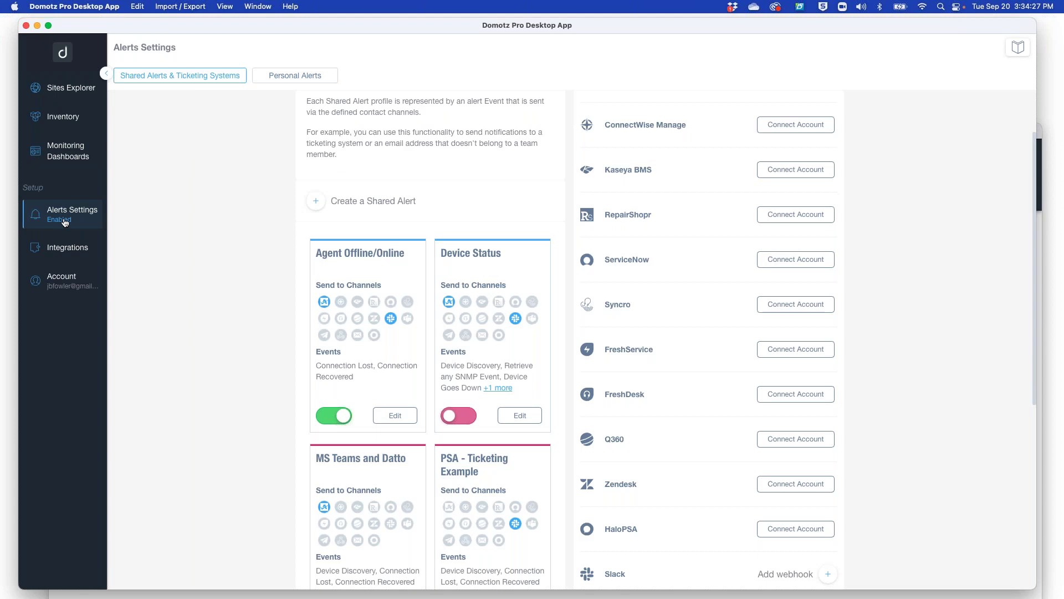
left_click(64, 89)
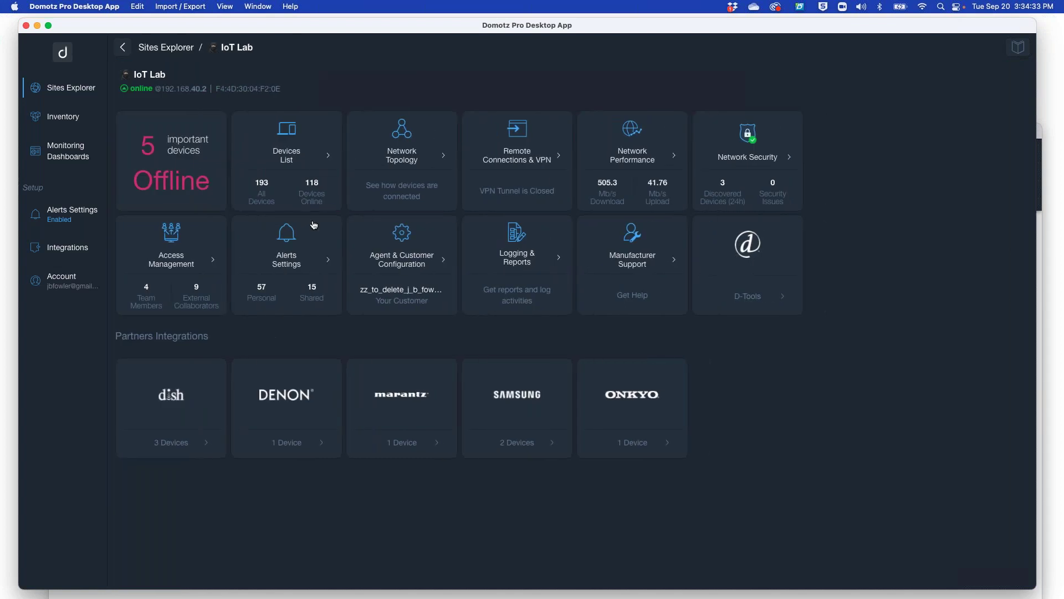
left_click(289, 259)
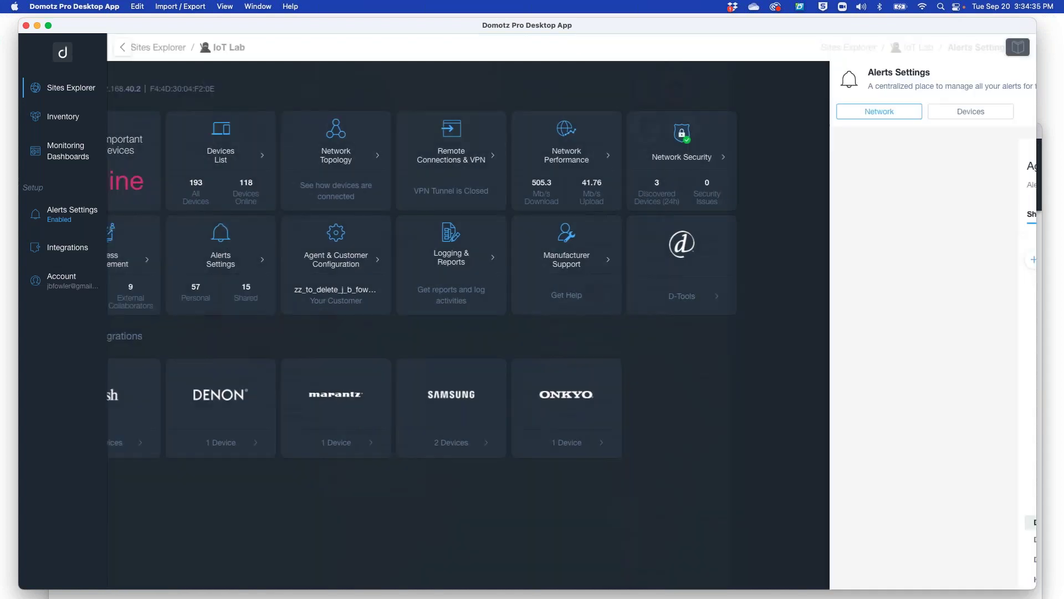
scroll(294, 203, "down", 2)
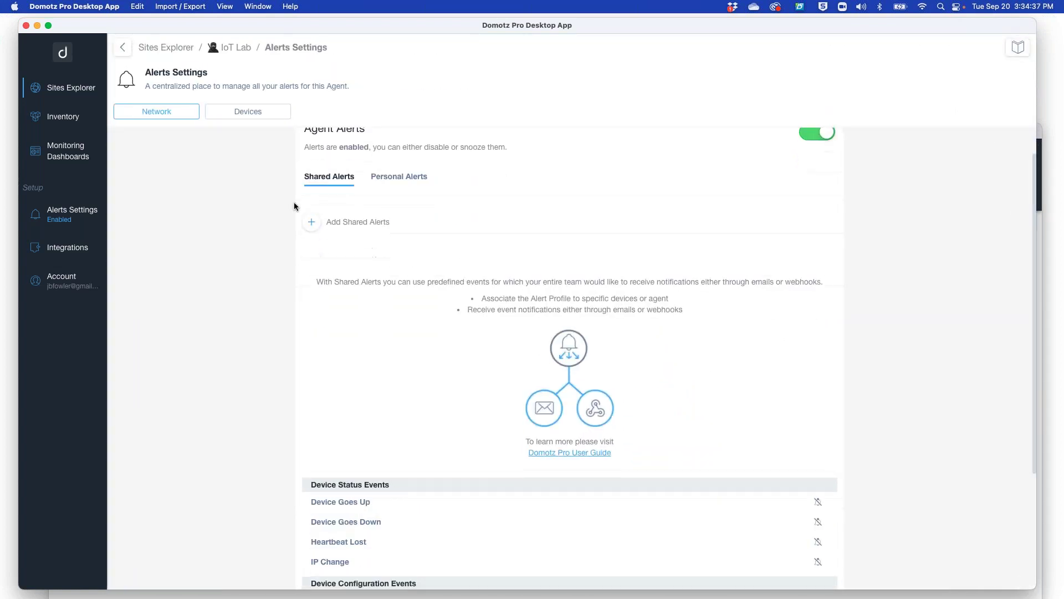
Show IoT Lab's Personal Alerts, highlighting Connection Lost/Recovered, New Device Discovery and port-forwarding events
left_click(411, 177)
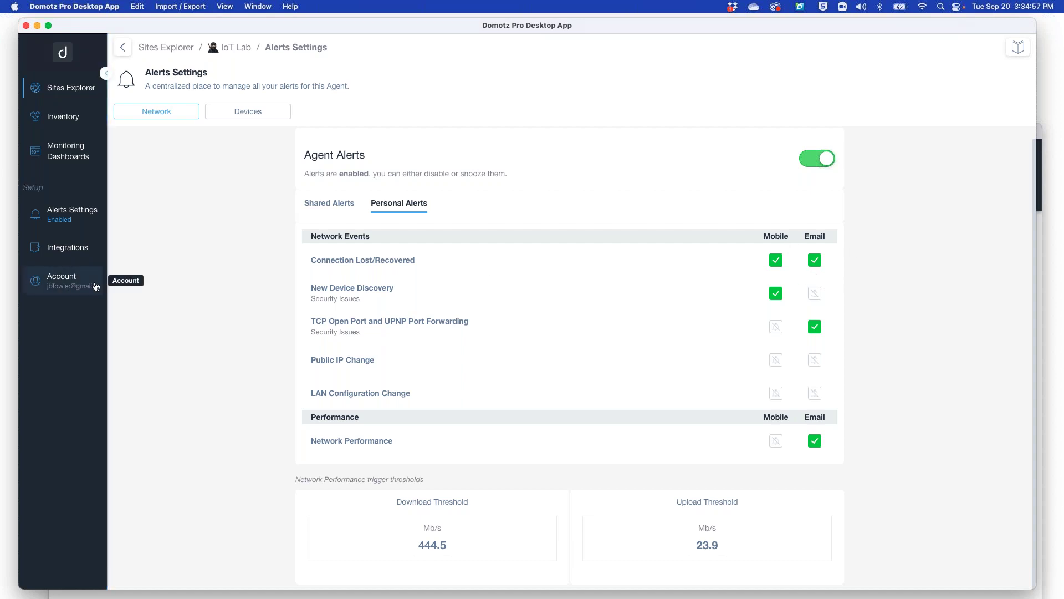
left_click_drag(336, 263, 407, 264)
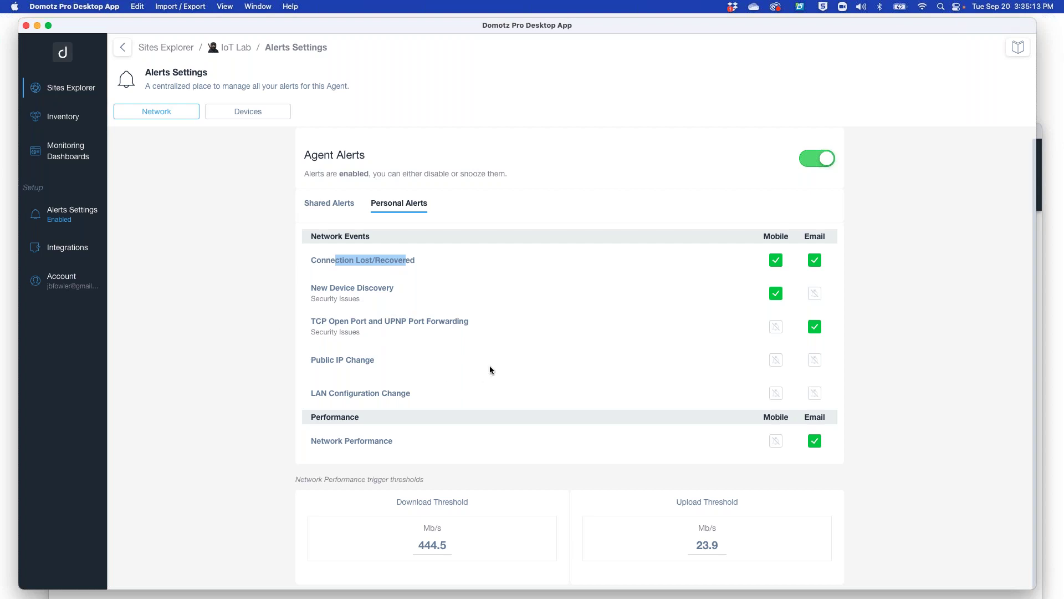
left_click_drag(321, 287, 383, 287)
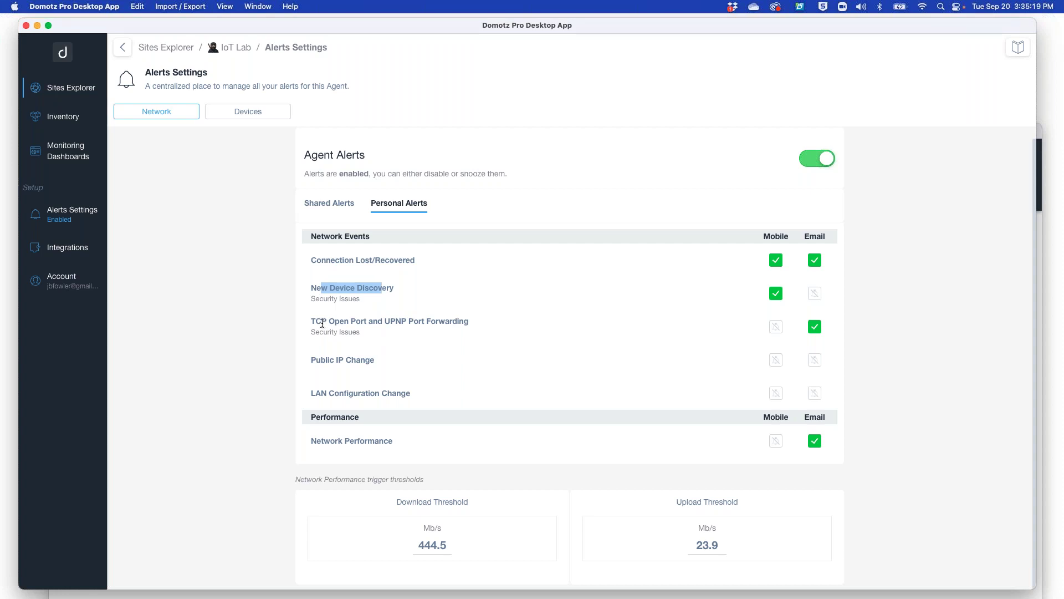
left_click_drag(319, 319, 441, 316)
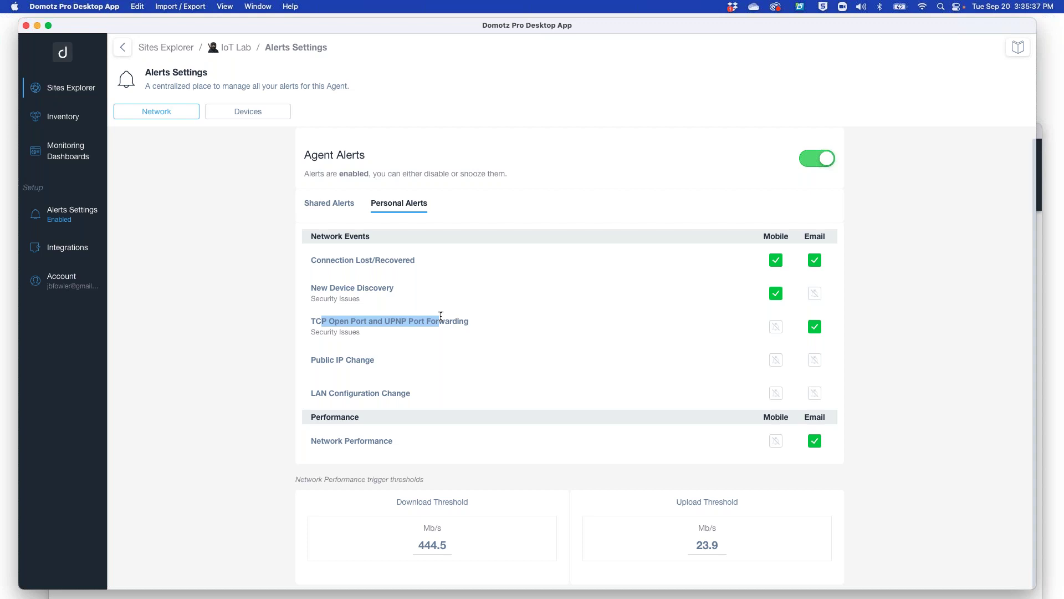
left_click(397, 317)
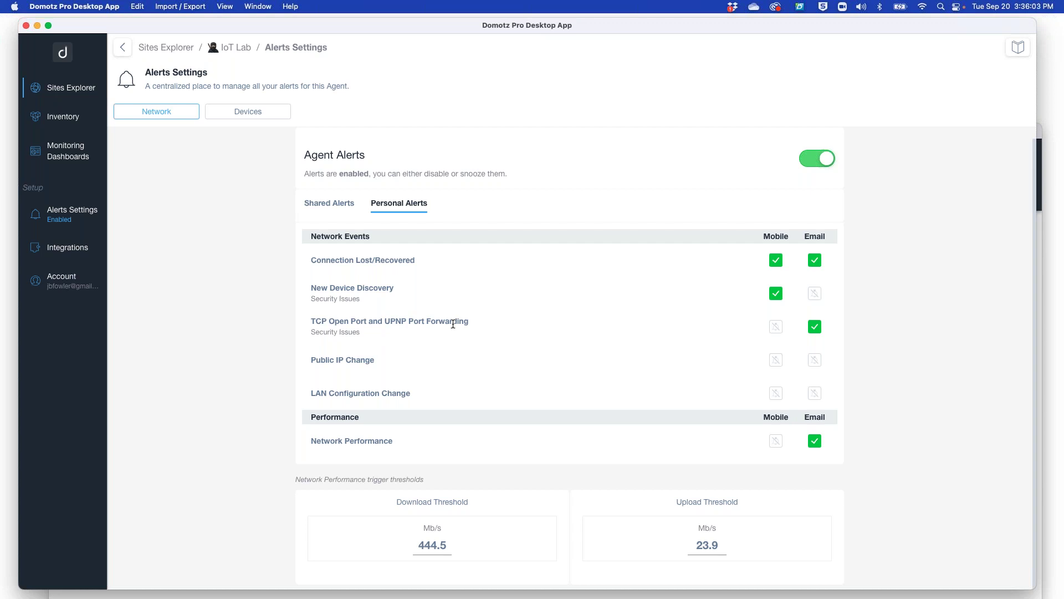
Highlight the Public IP Change, LAN Configuration Change and Network Performance events, then return to IoT Lab
left_click_drag(328, 359, 361, 361)
left_click_drag(392, 393, 319, 397)
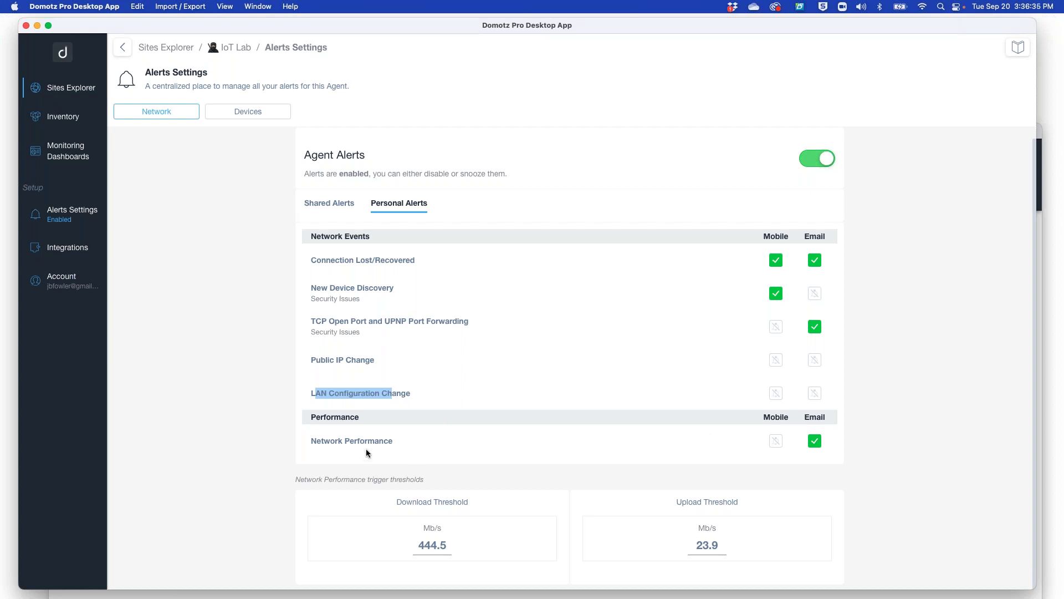
left_click_drag(330, 441, 380, 441)
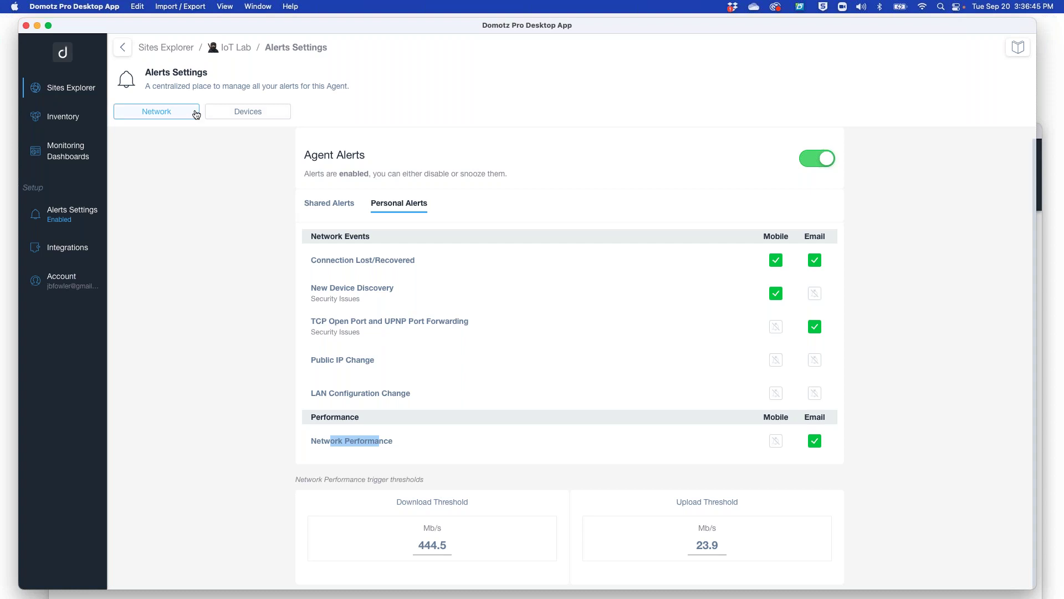
left_click(232, 47)
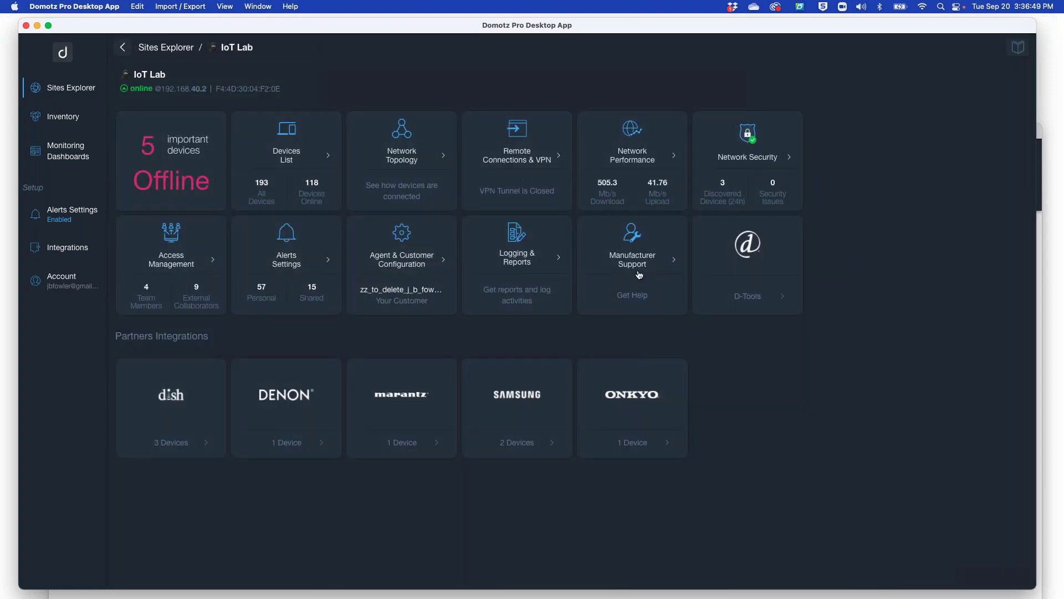
Open IoT Lab's speed test history, scroll through it, and read more about Internet Speed Test values
left_click(645, 160)
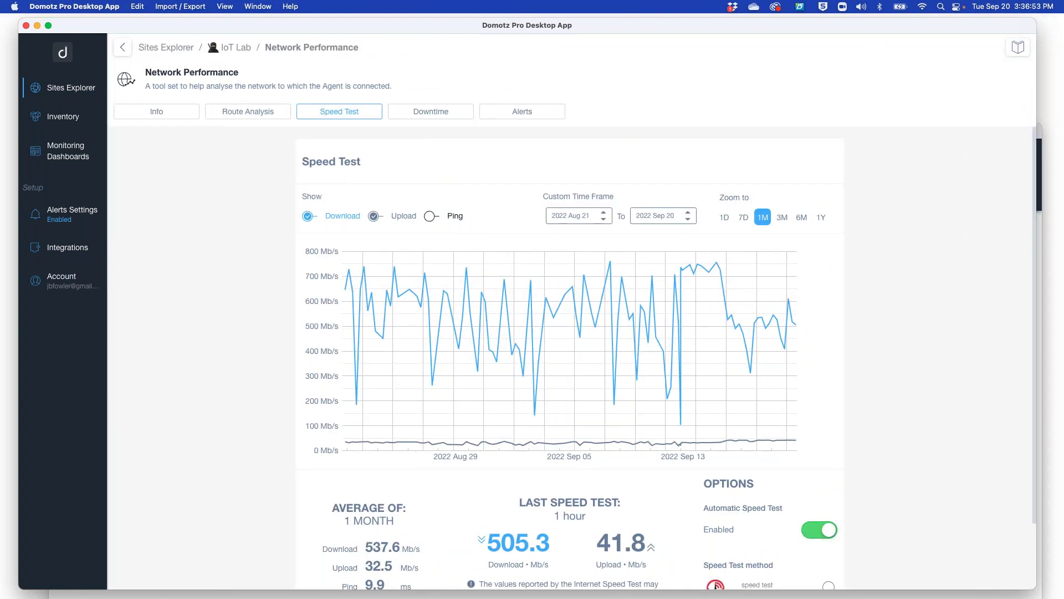
mouse_move(543, 341)
scroll(543, 341, "down", 1)
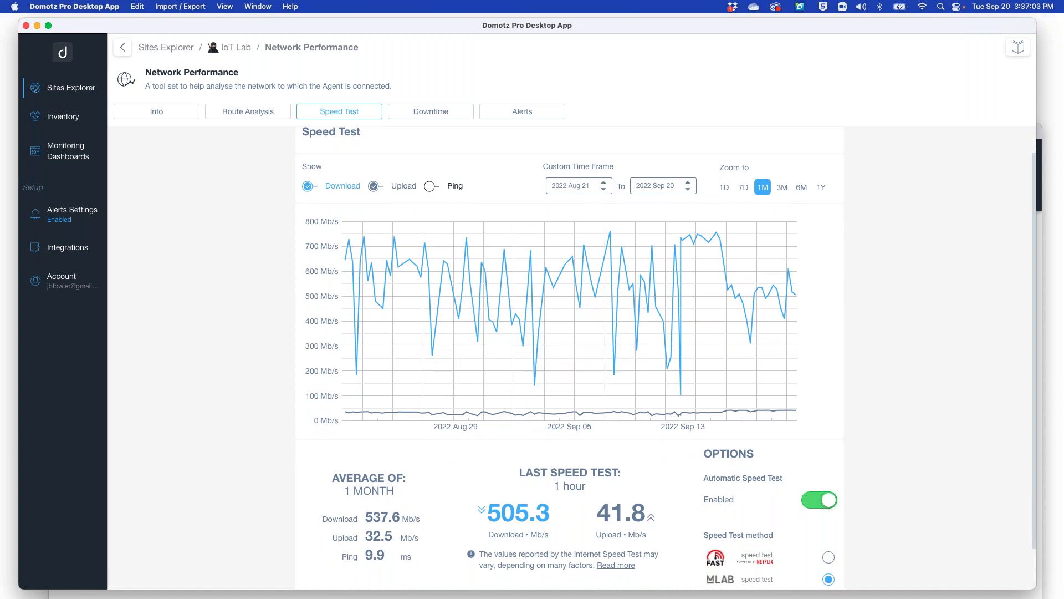
scroll(669, 550, "down", 2)
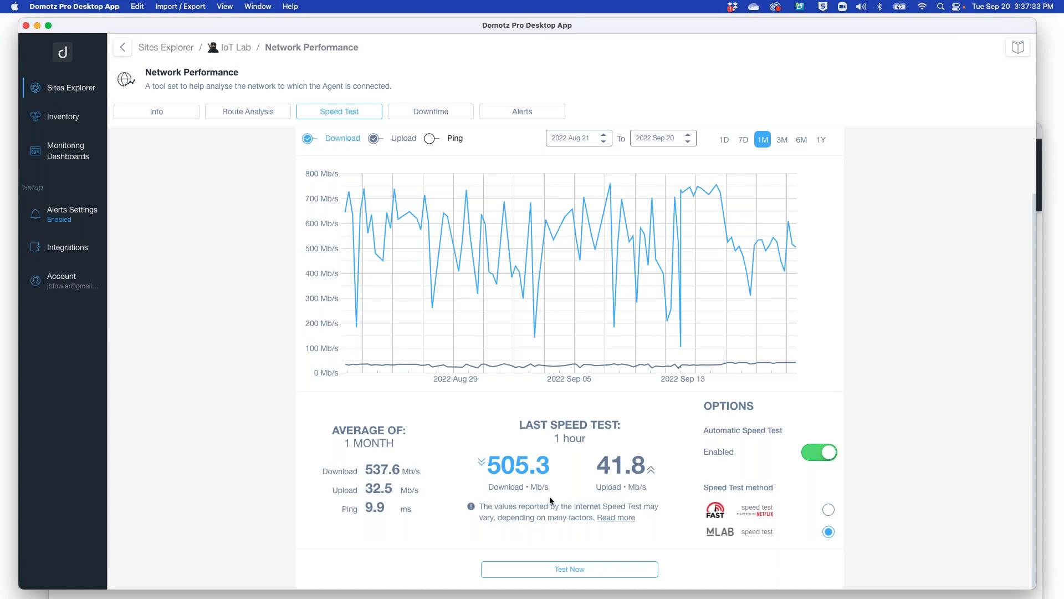
left_click_drag(636, 508, 532, 508)
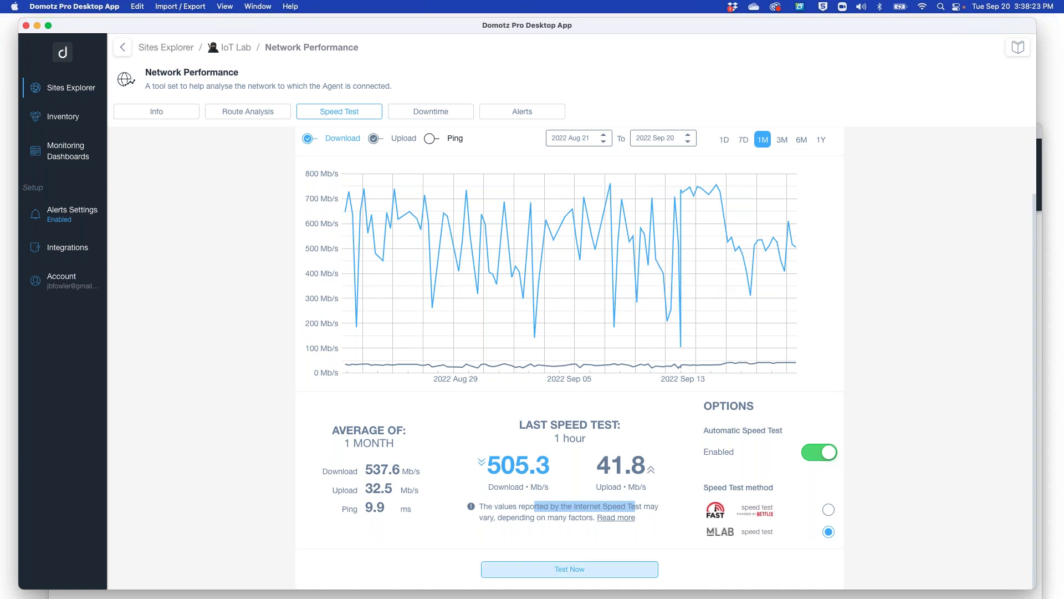
left_click(616, 517)
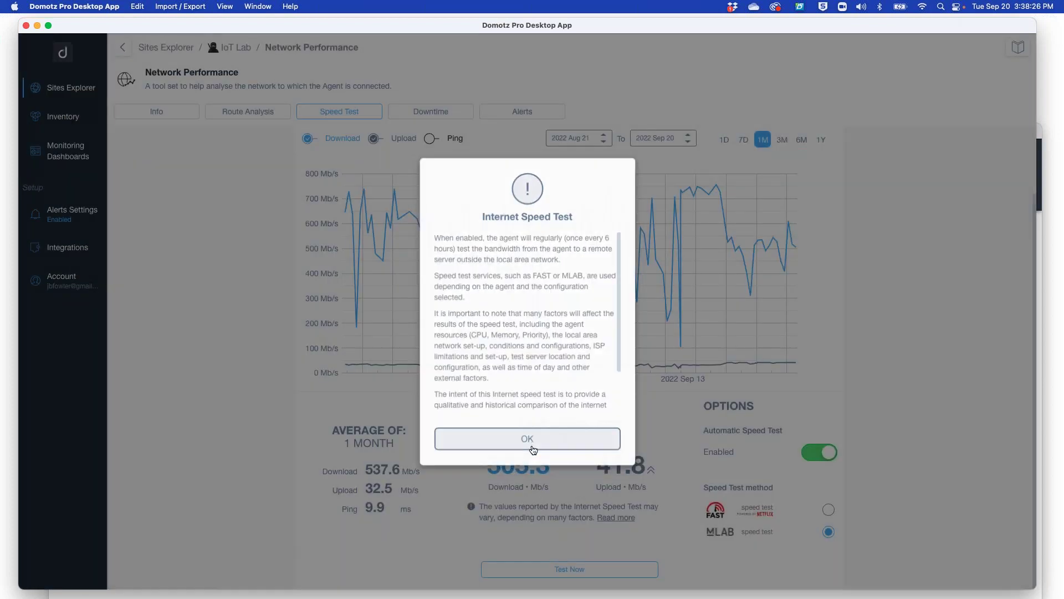
Dismiss the Internet Speed Test explanation with OK to reveal the speed test chart
left_click(533, 449)
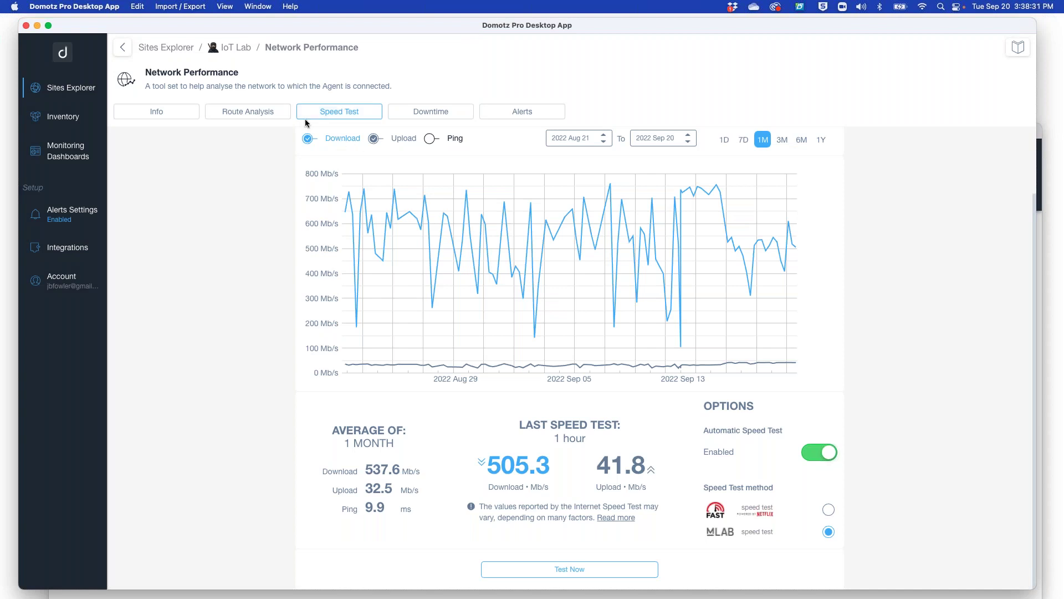
Review the network's Downtime history and Info public IP, then return to the IoT Lab dashboard
left_click(437, 113)
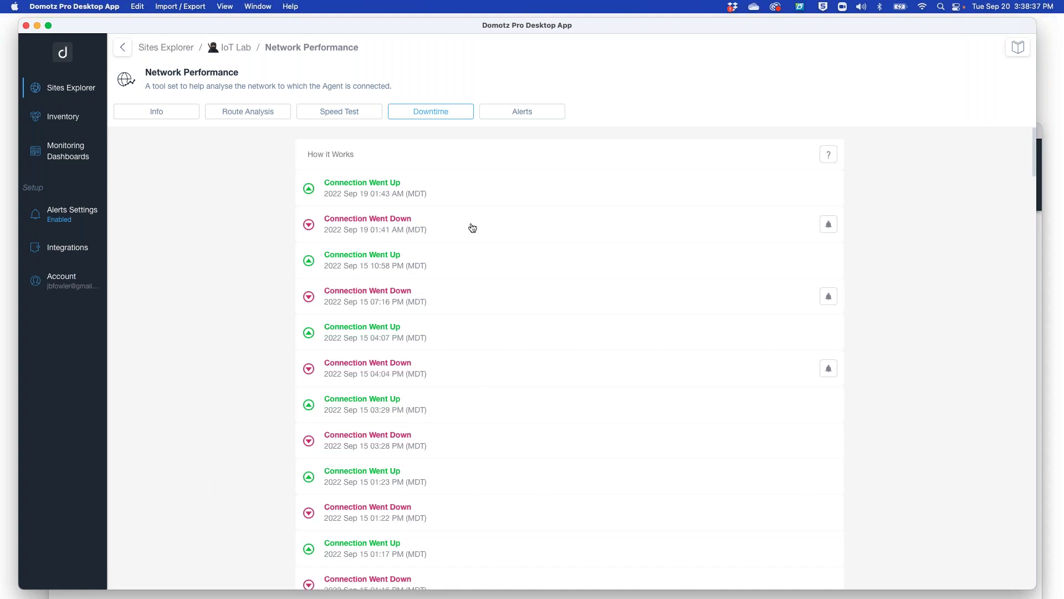
left_click(156, 112)
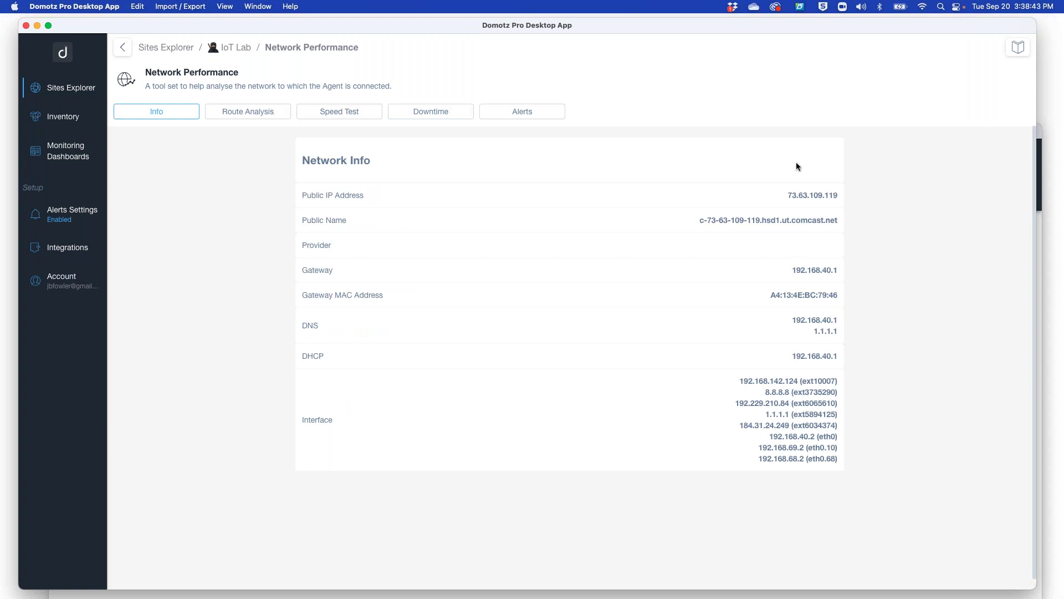
left_click_drag(798, 195, 823, 196)
left_click(234, 48)
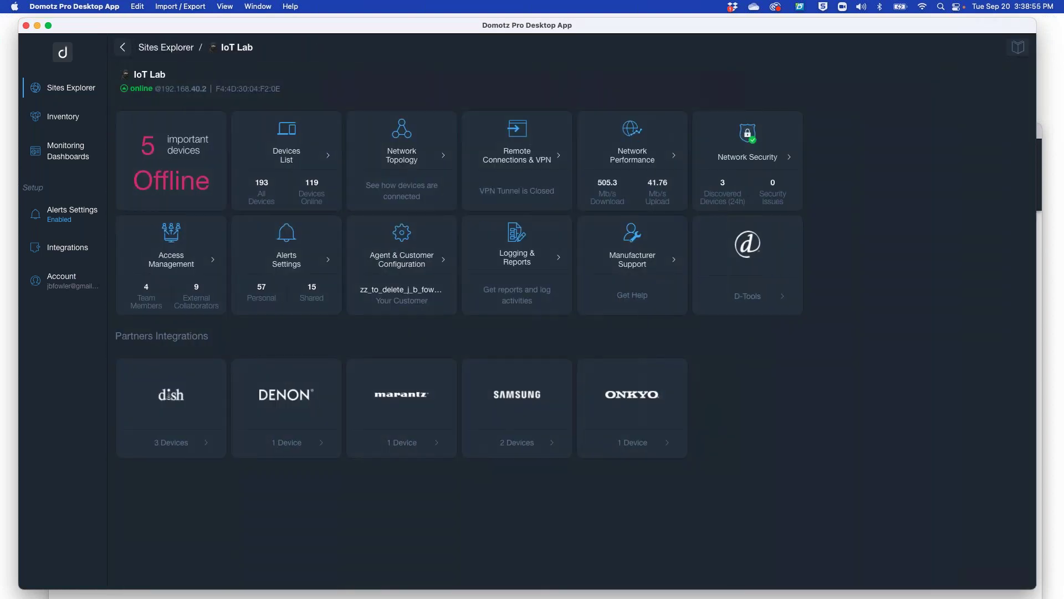
Open the IoT Lab Alerts Settings and show its Personal Alerts
left_click(288, 262)
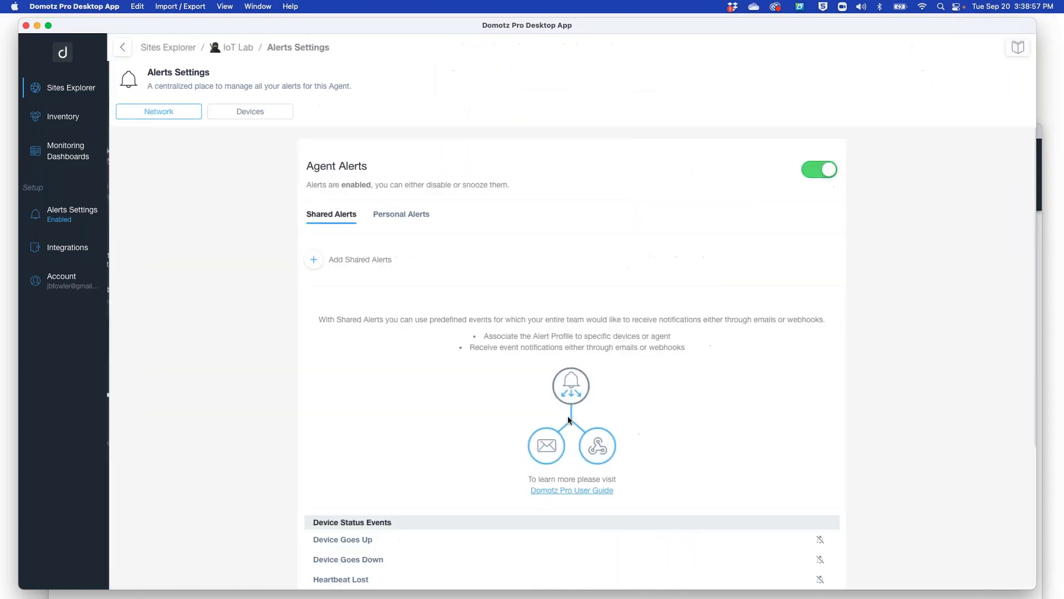
left_click(400, 214)
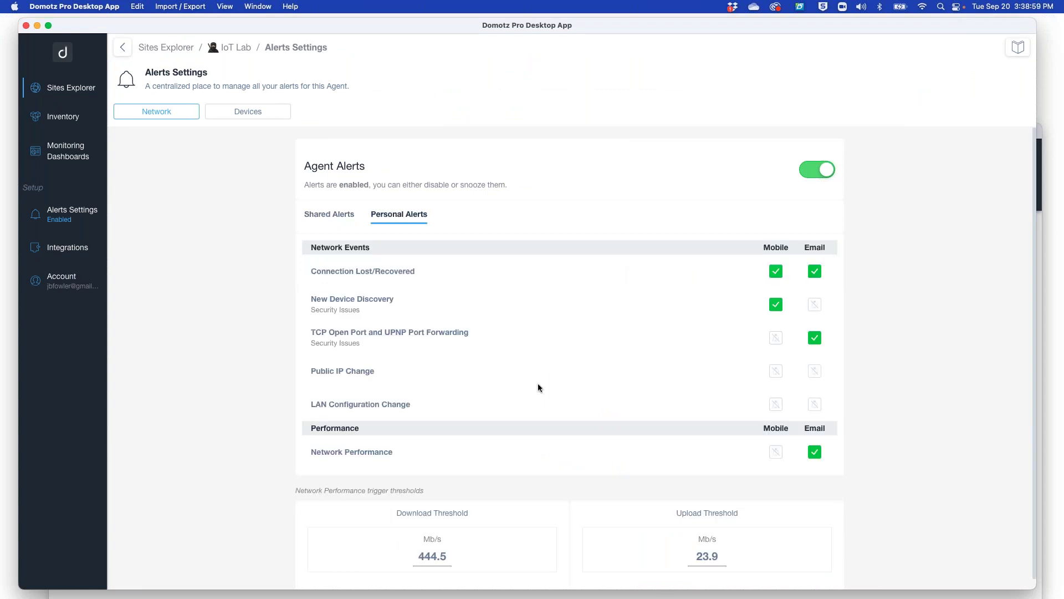
scroll(538, 384, "down", 1)
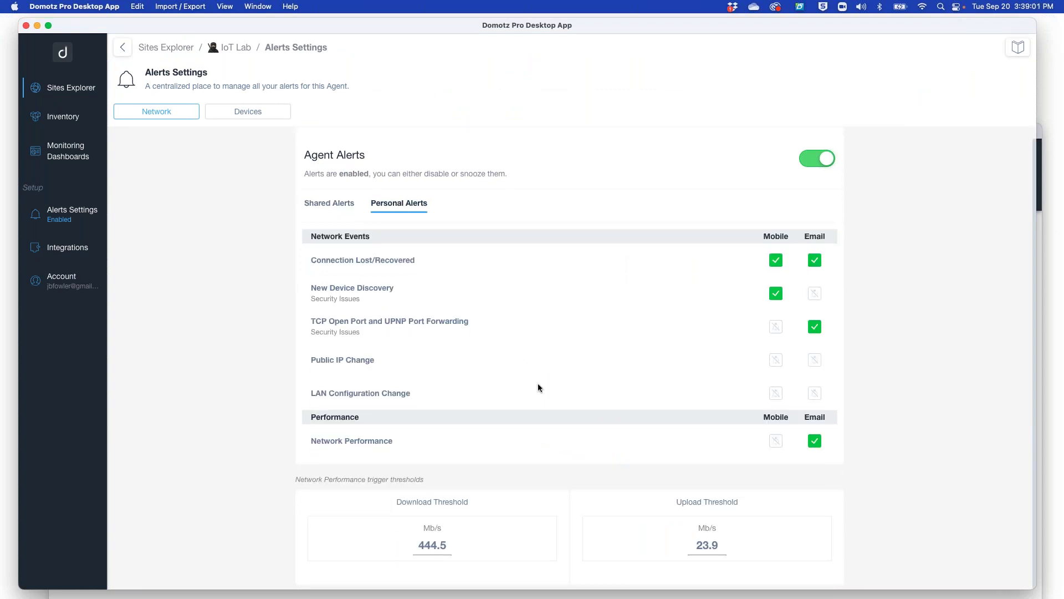
From the Devices alert list, open the Primary switch's Device Details
left_click(260, 114)
scroll(570, 409, "down", 1)
scroll(571, 409, "up", 1)
scroll(571, 409, "down", 5)
scroll(571, 408, "down", 20)
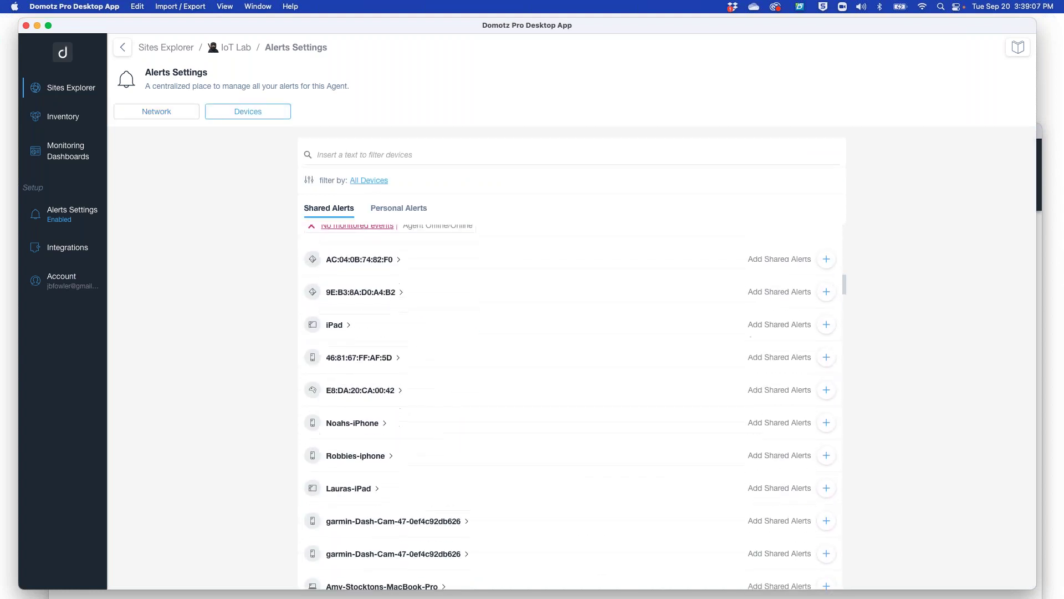
scroll(504, 350, "down", 2)
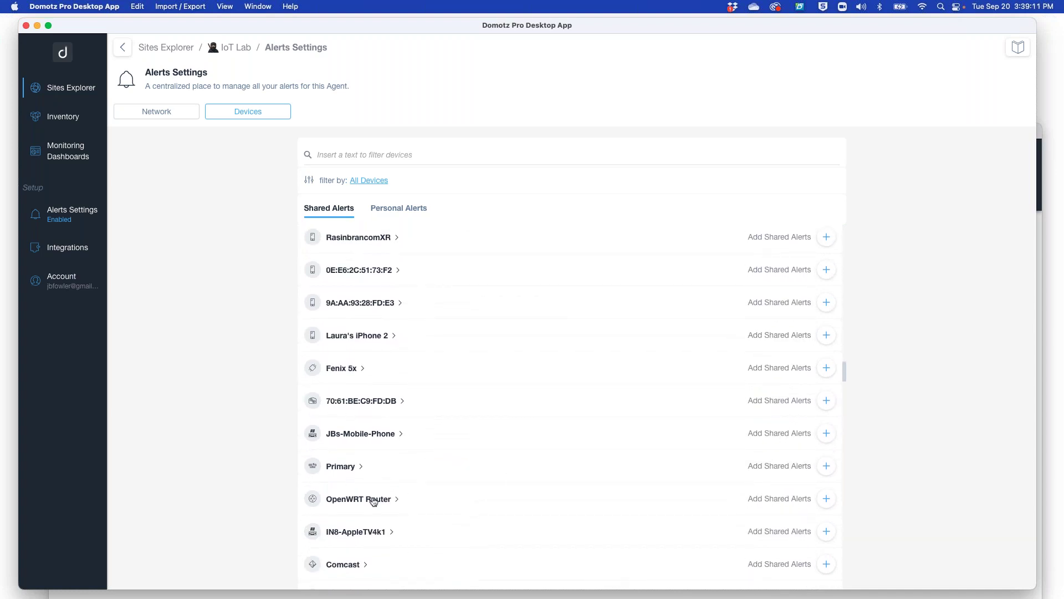
left_click(345, 466)
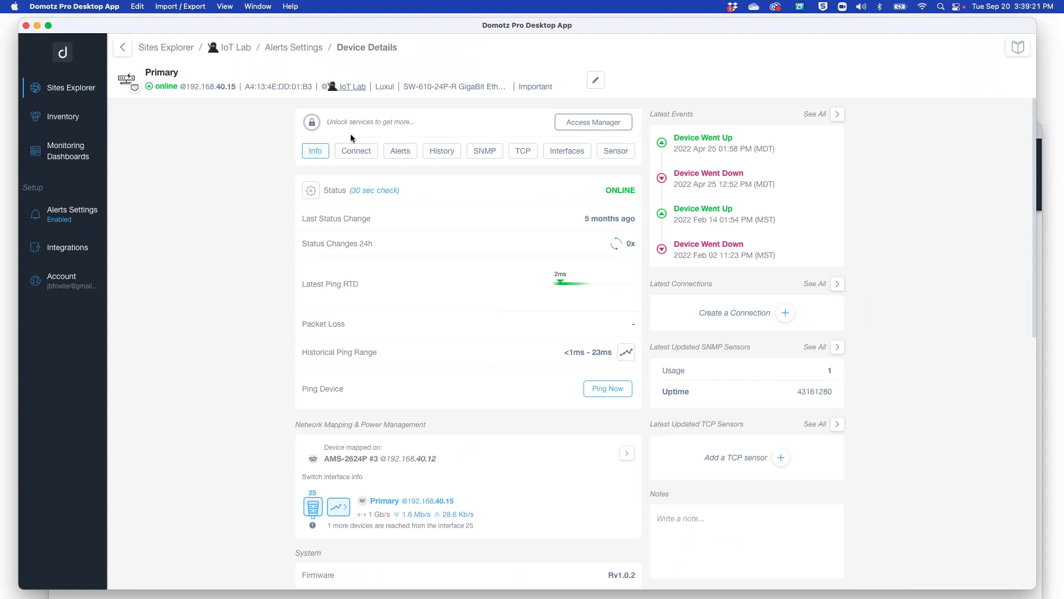
Switch the Primary device's Personal Alerts from No Alerts to Custom
left_click(407, 153)
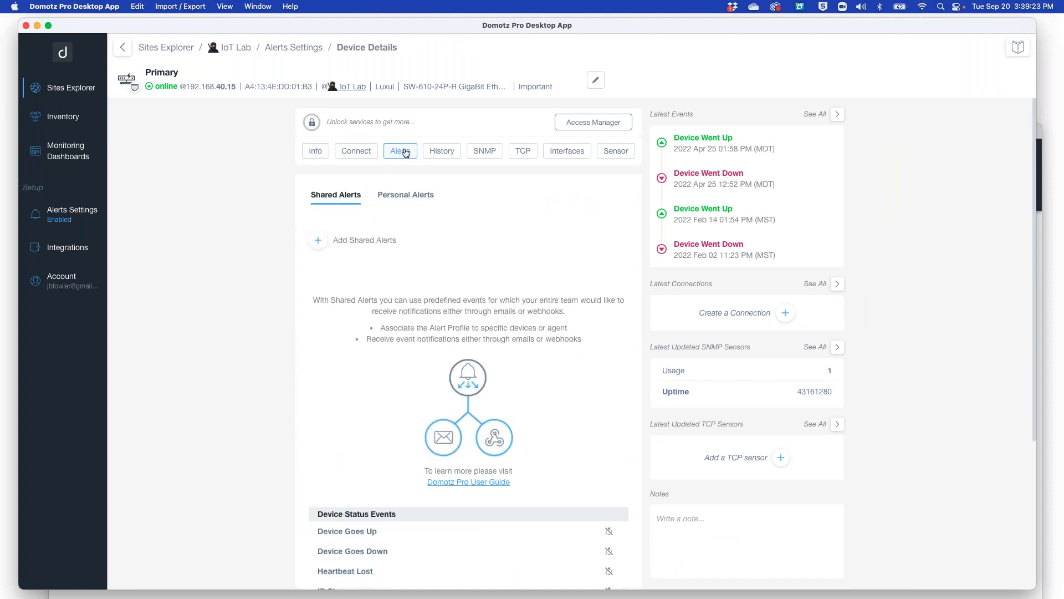
left_click(403, 200)
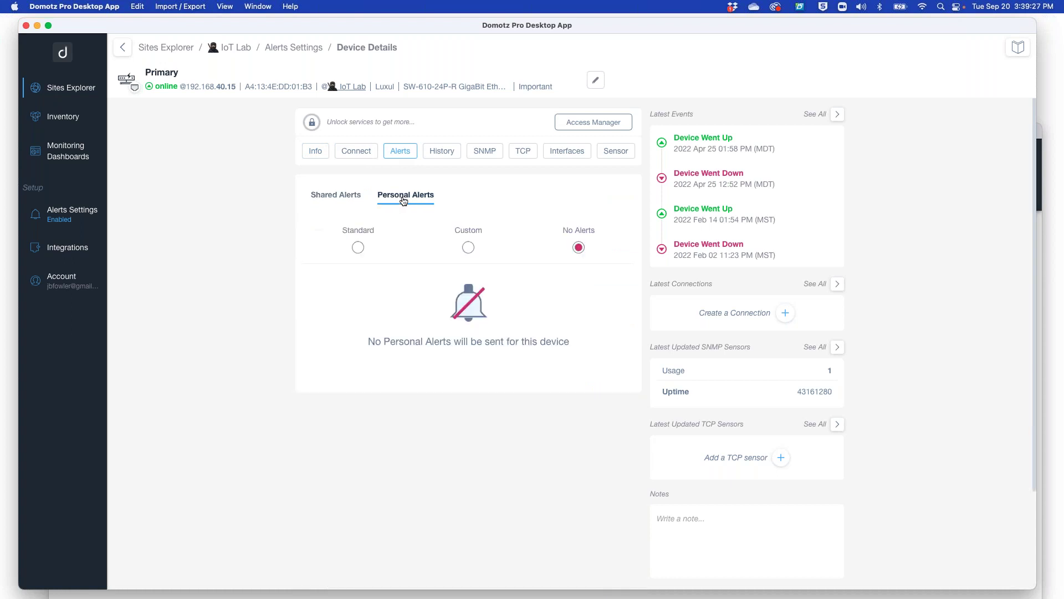
left_click(468, 247)
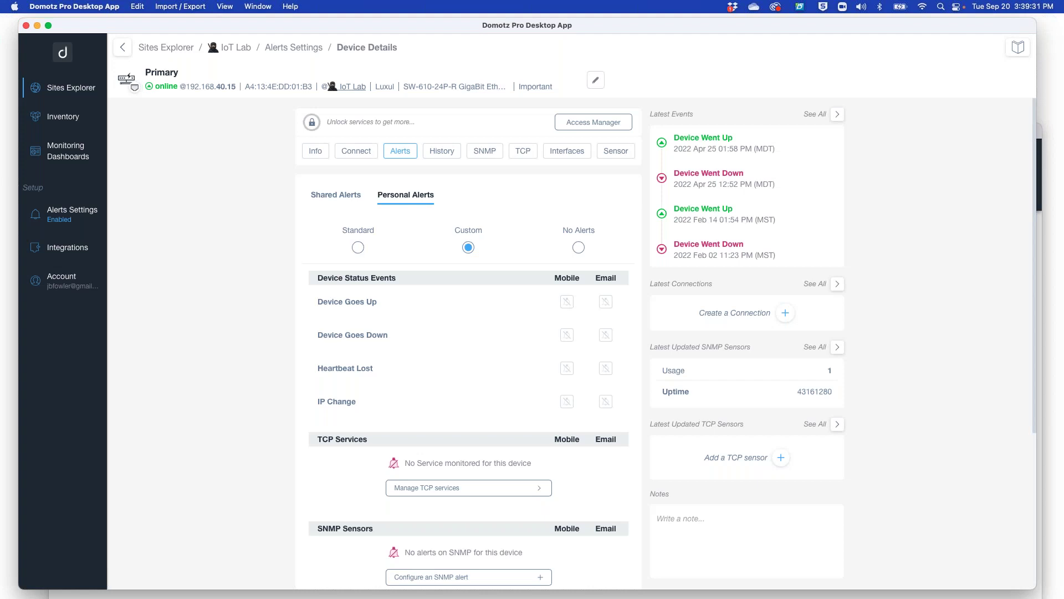
scroll(583, 261, "down", 3)
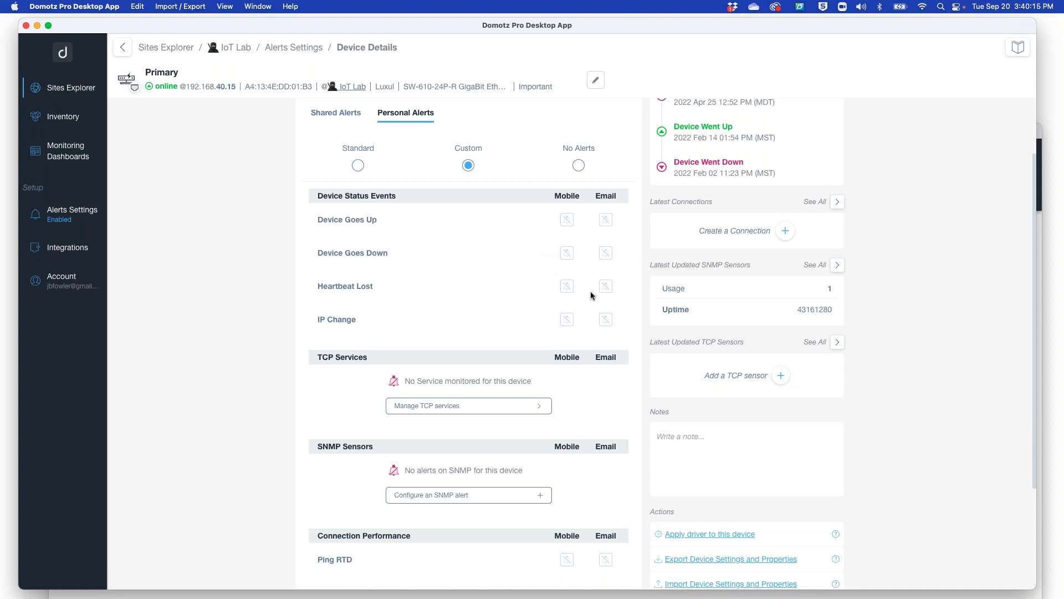
Toggle the IP Change email alert and review the custom alert rows
left_click(606, 319)
scroll(623, 266, "up", 2)
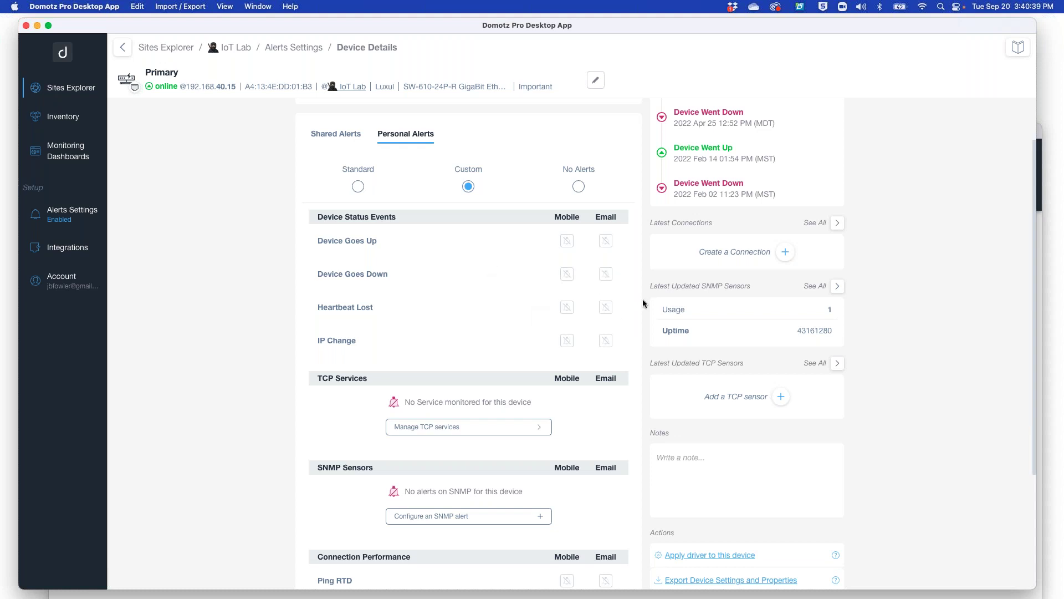
scroll(643, 304, "down", 5)
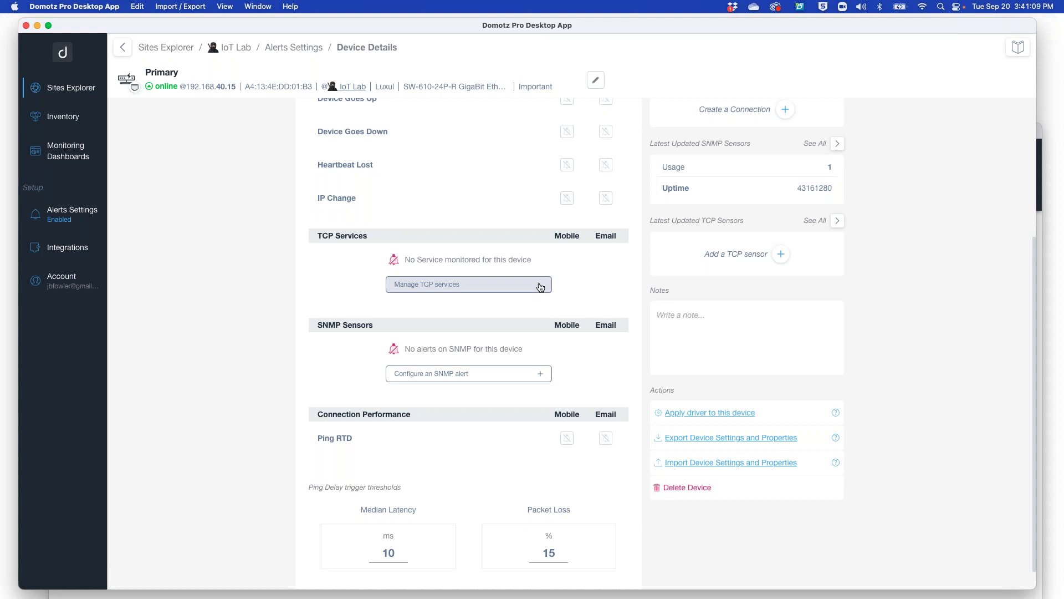
left_click(447, 376)
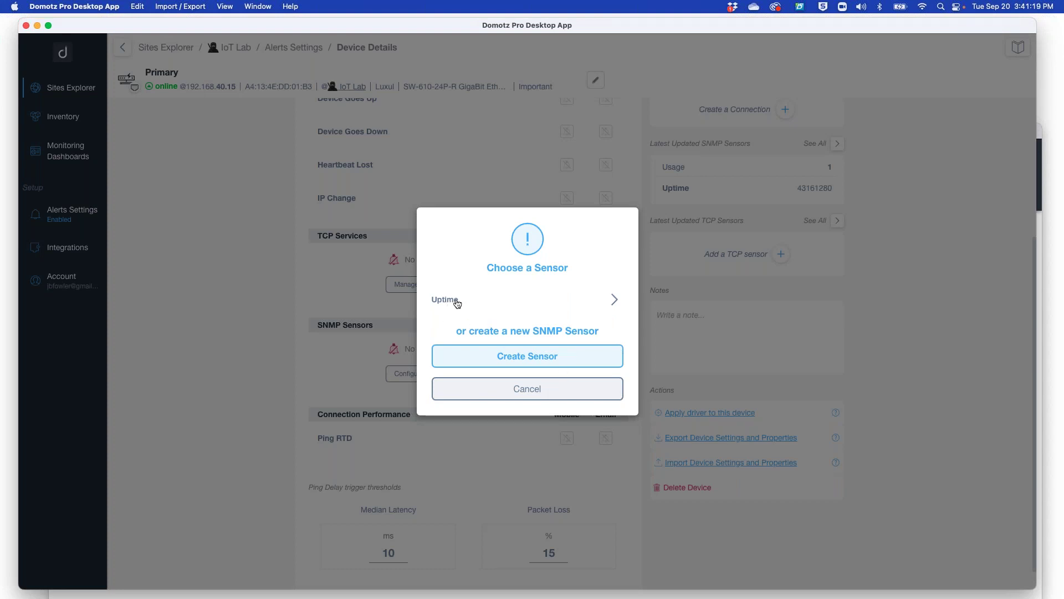
left_click(477, 301)
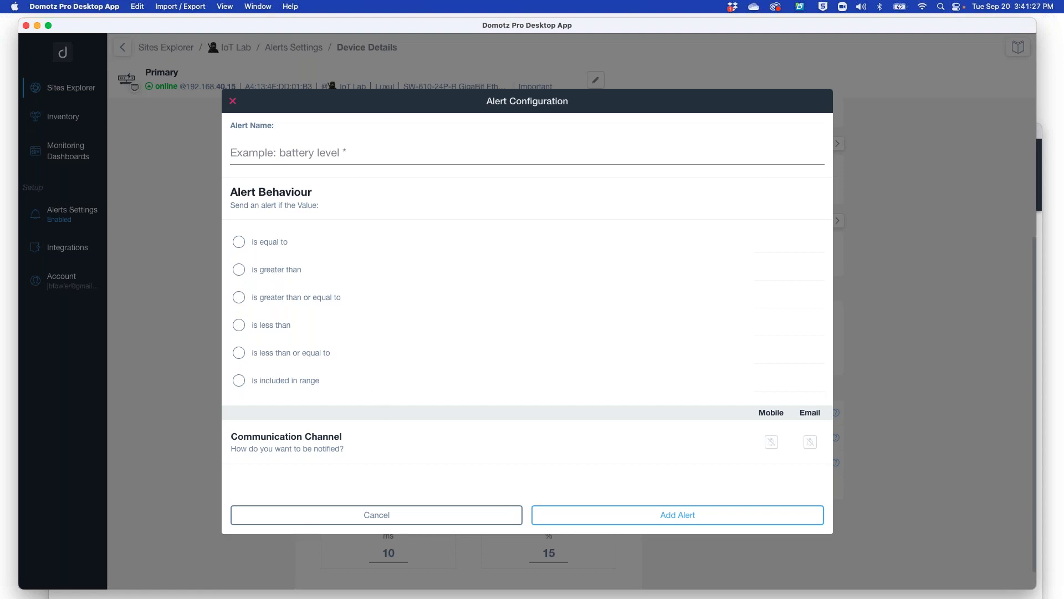
left_click(233, 101)
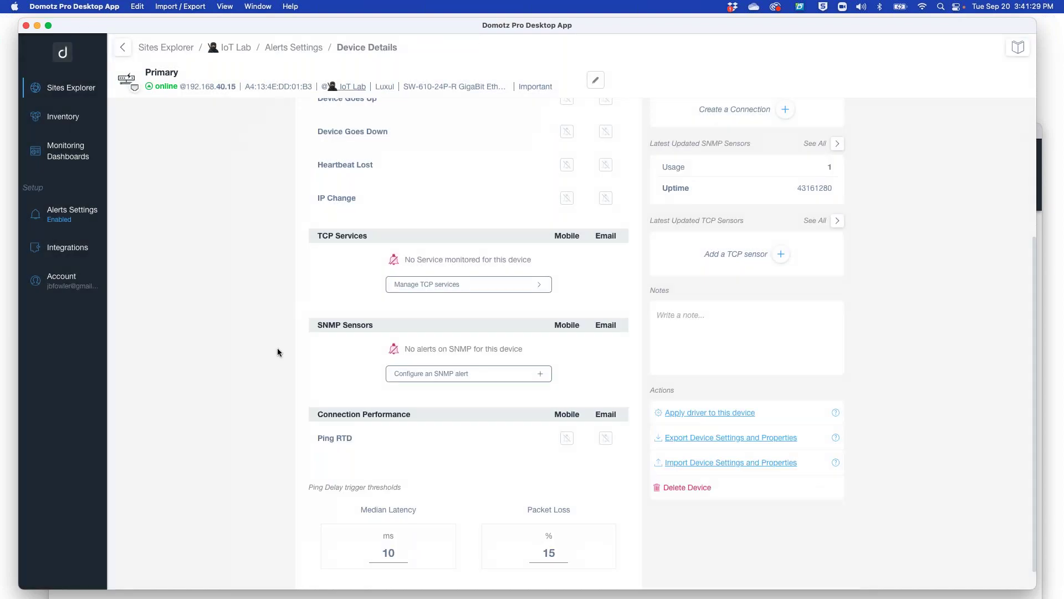
Go to the IoT Lab Devices List and filter it for 'geist'
left_click(235, 47)
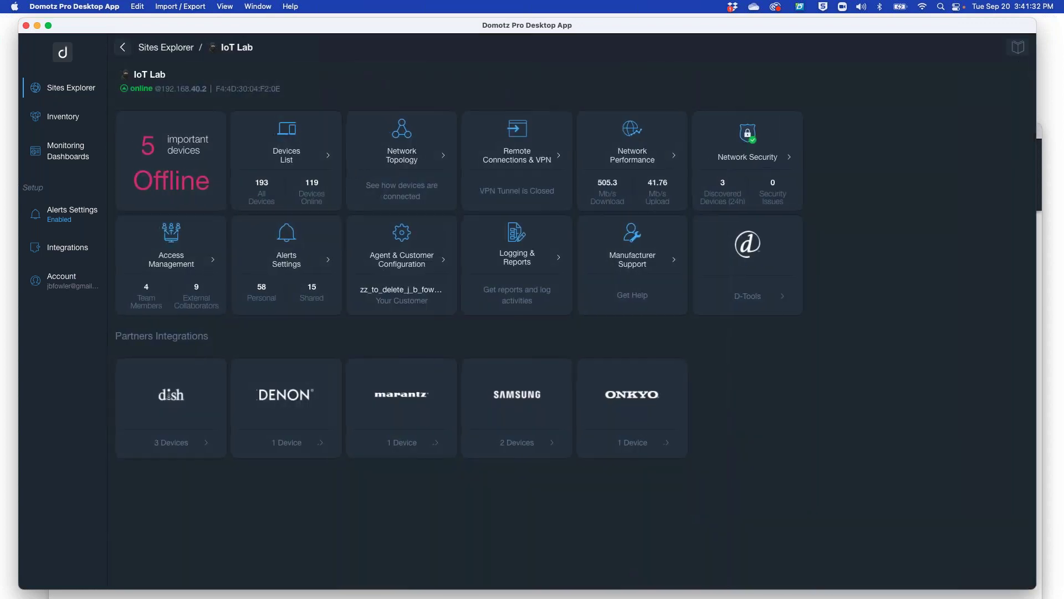
left_click(285, 153)
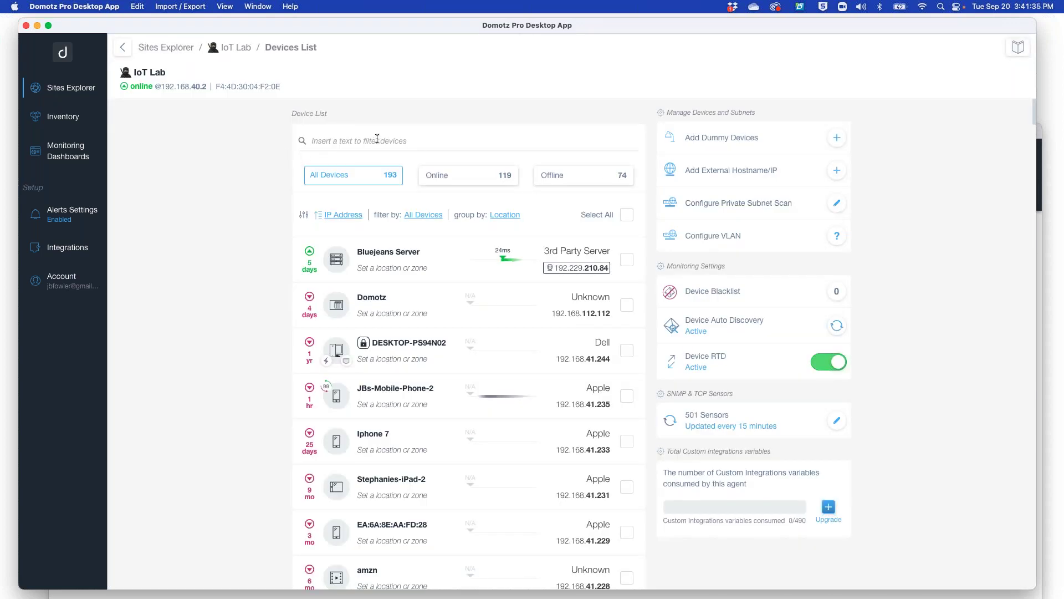
type("geist")
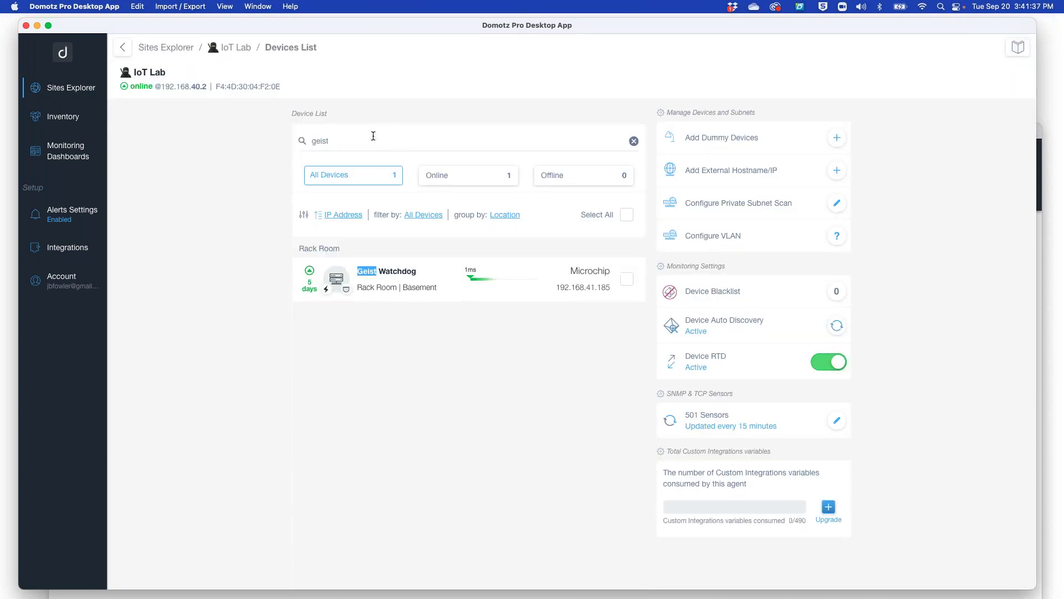
Open the Geist Watchdog and view its SNMP monitored sensors
left_click(404, 275)
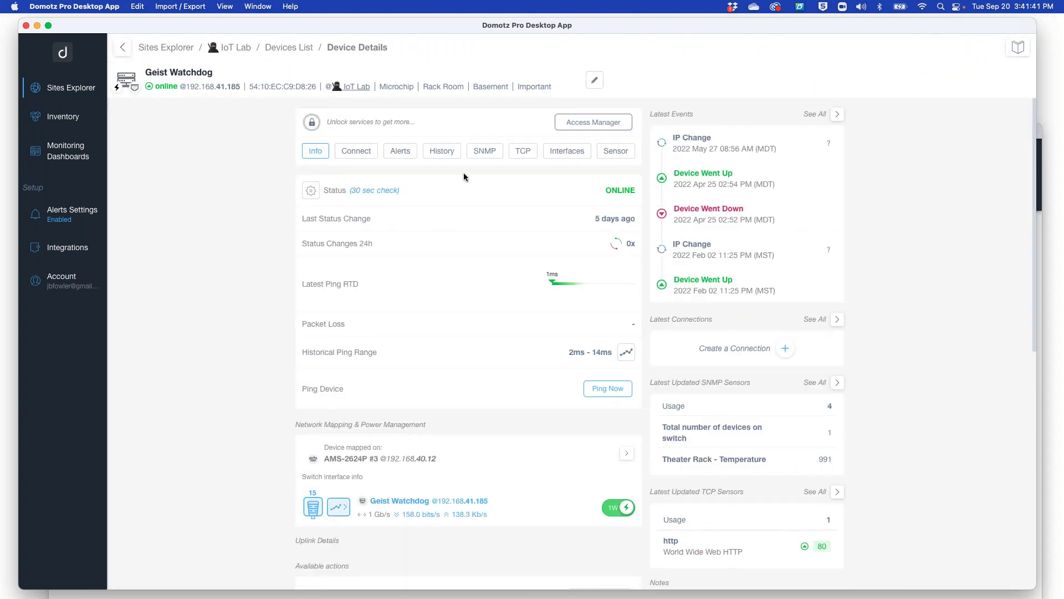
left_click(484, 154)
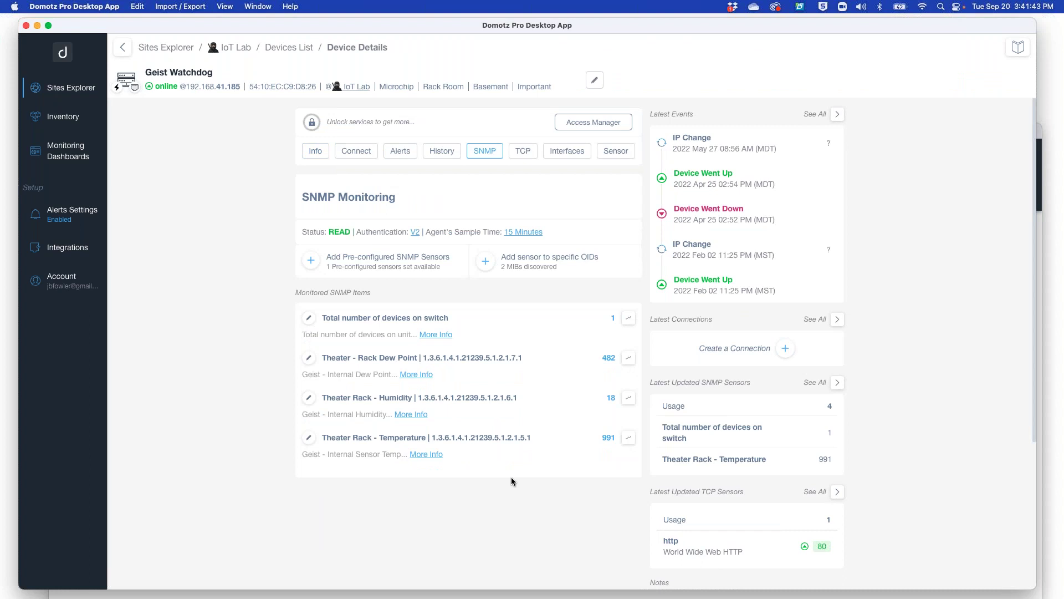
scroll(511, 477, "down", 1)
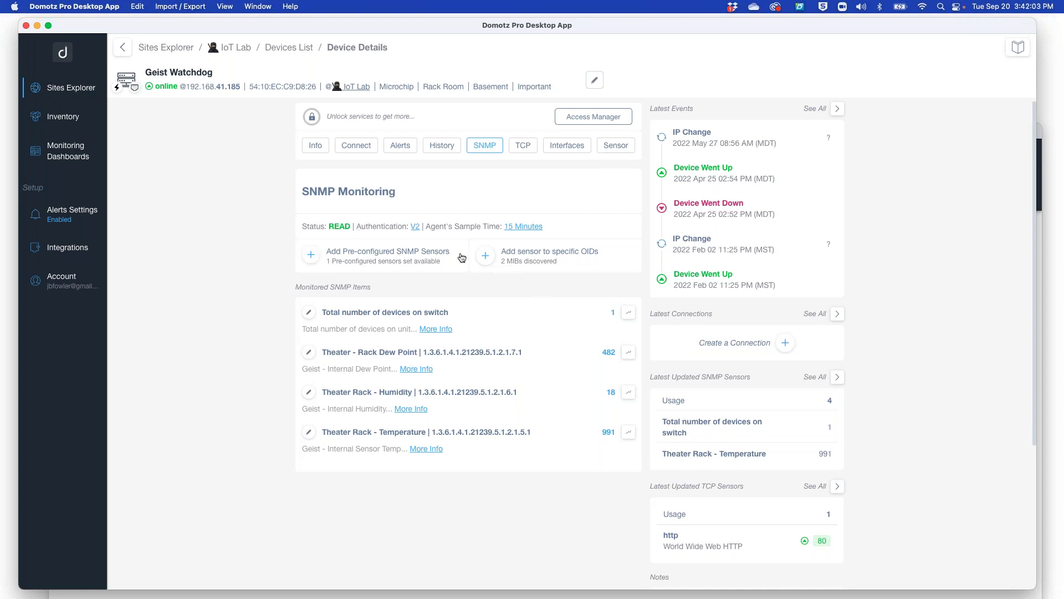
left_click(485, 258)
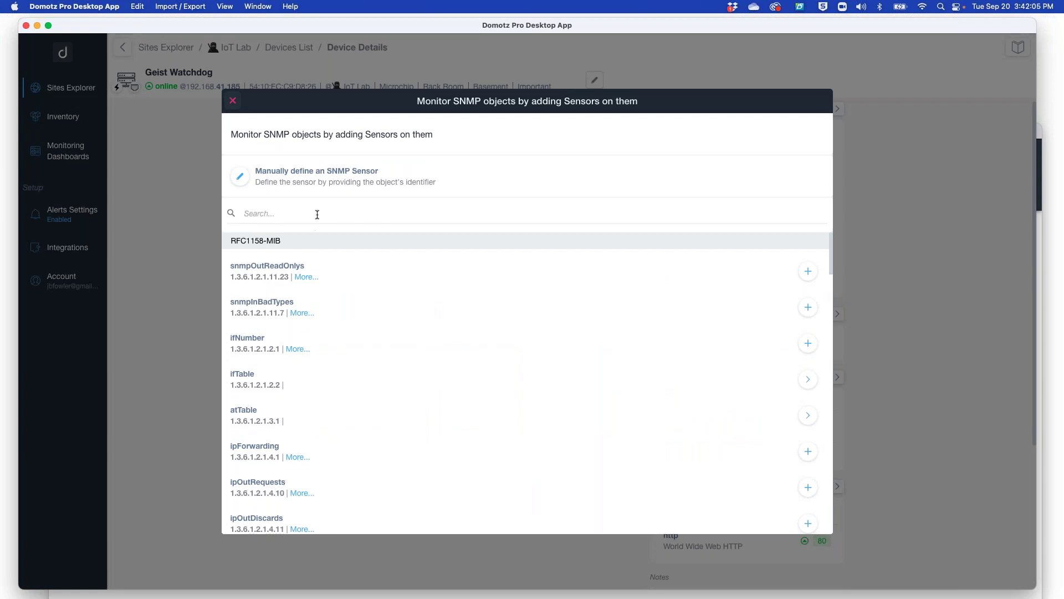
left_click(317, 214)
type("temper")
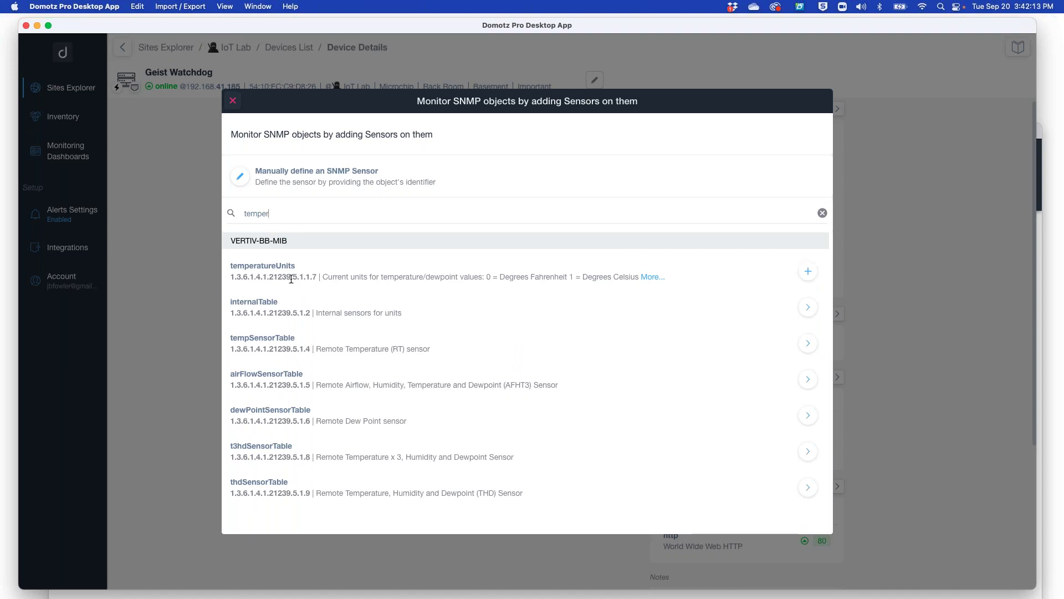
left_click(231, 101)
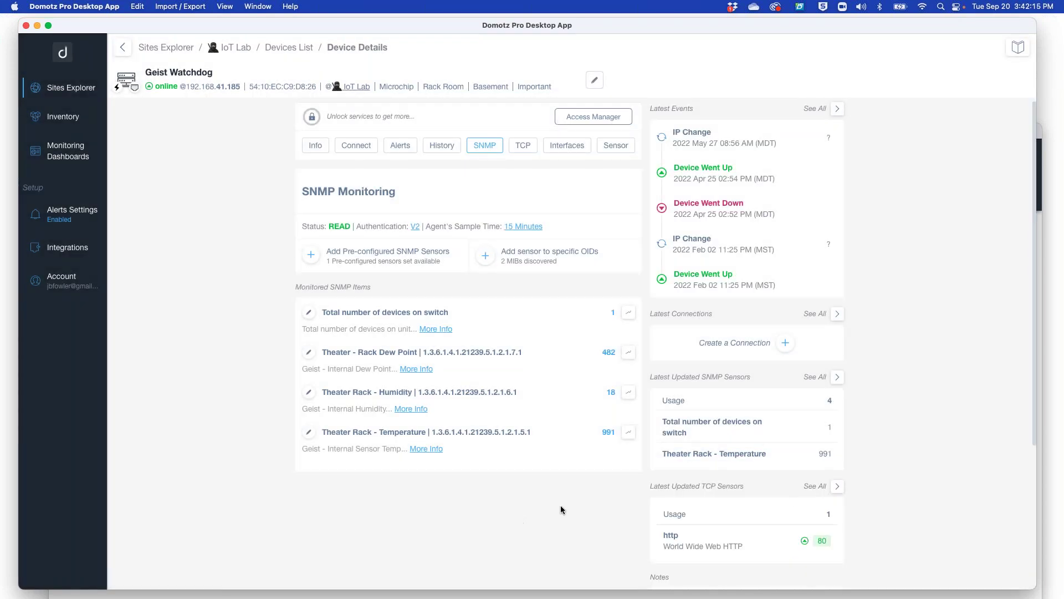
Open the Theater Rack - Temperature chart, view one month (1M) of history, then close it
left_click(629, 432)
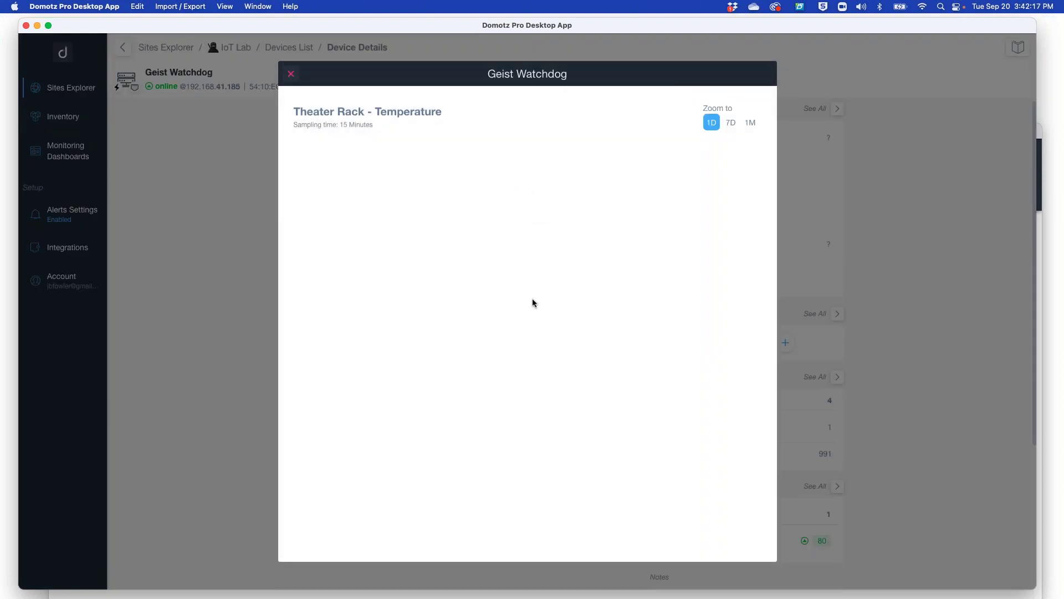
left_click(750, 123)
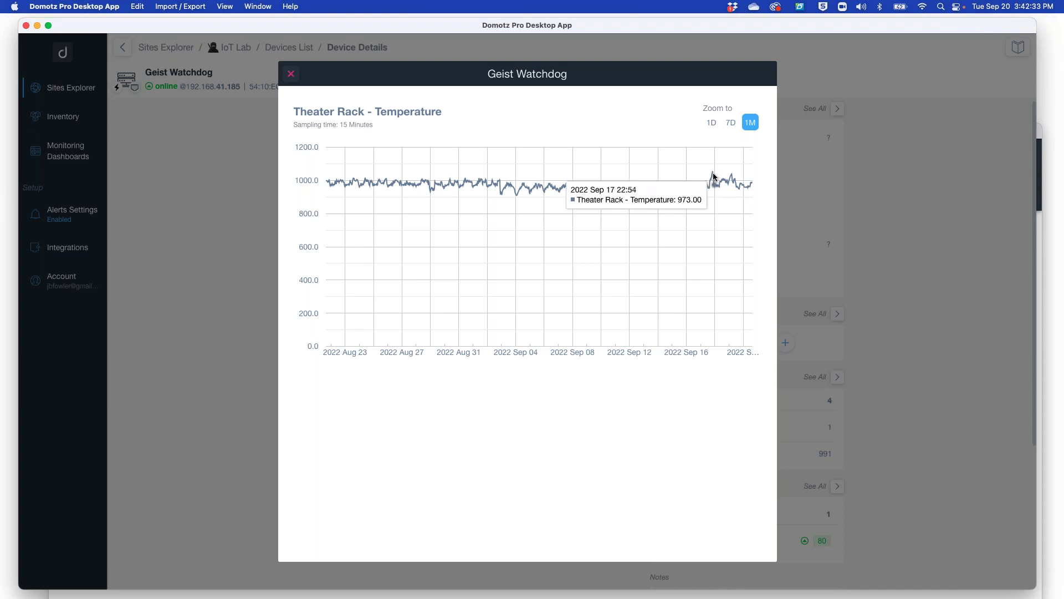
left_click(291, 74)
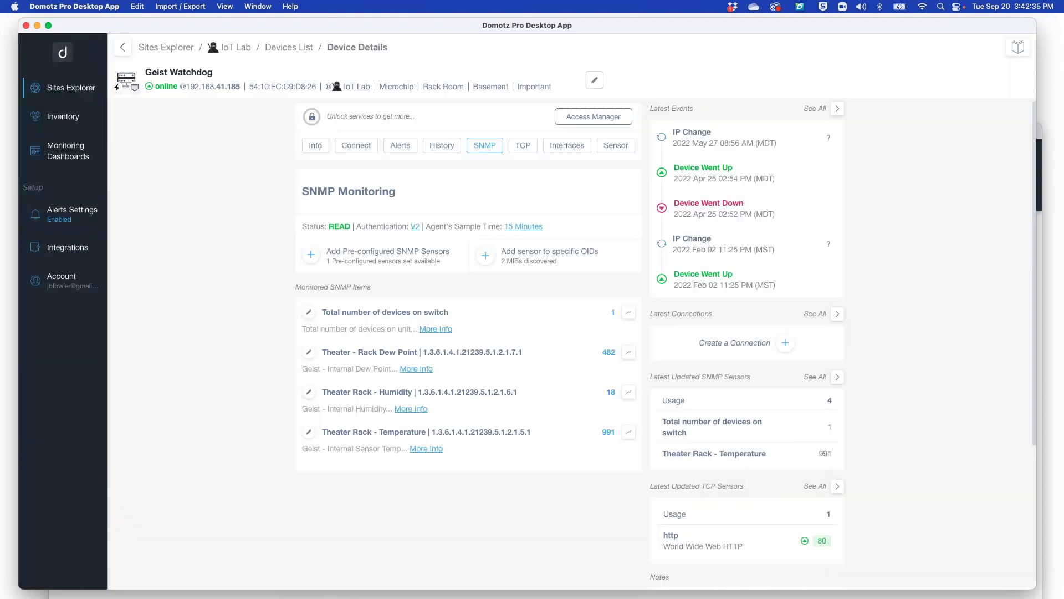
Open the Geist Watchdog's Personal Alerts and review SNMP sensor alerts and Median Latency threshold
left_click(398, 149)
scroll(494, 395, "down", 5)
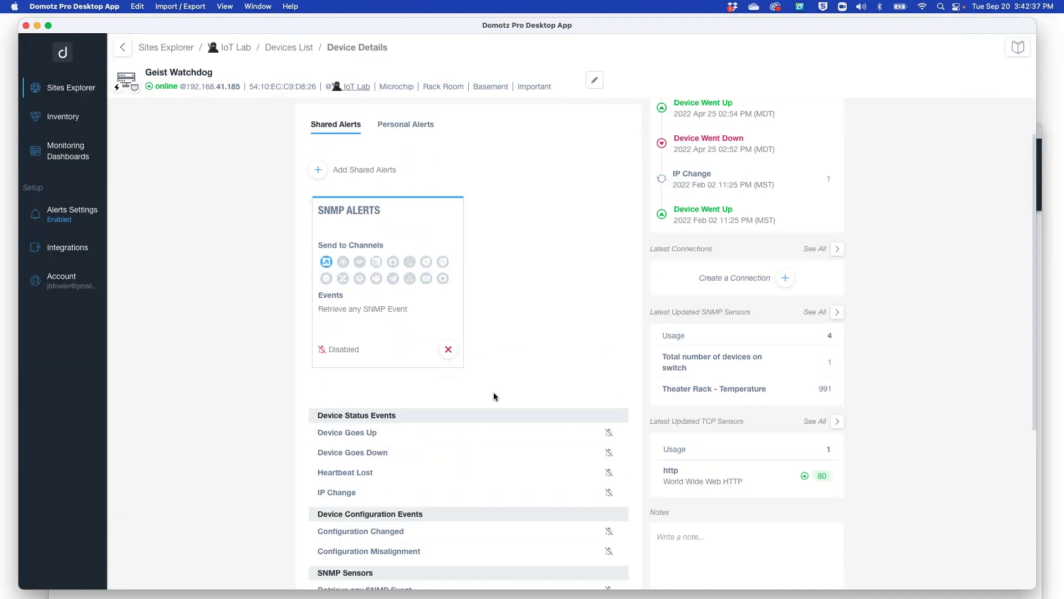
scroll(494, 391, "up", 5)
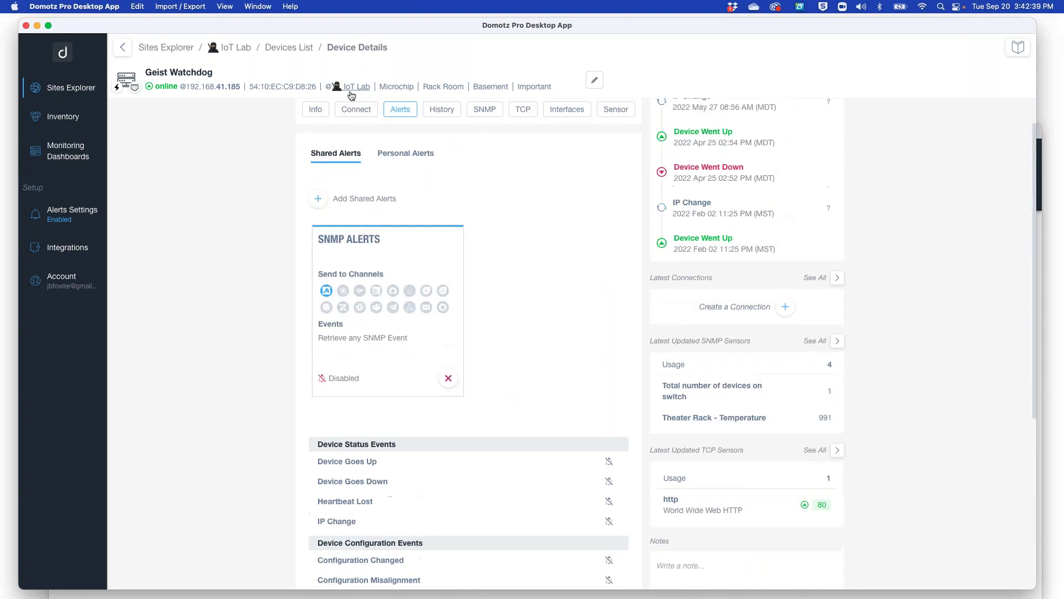
left_click(406, 154)
scroll(324, 314, "down", 4)
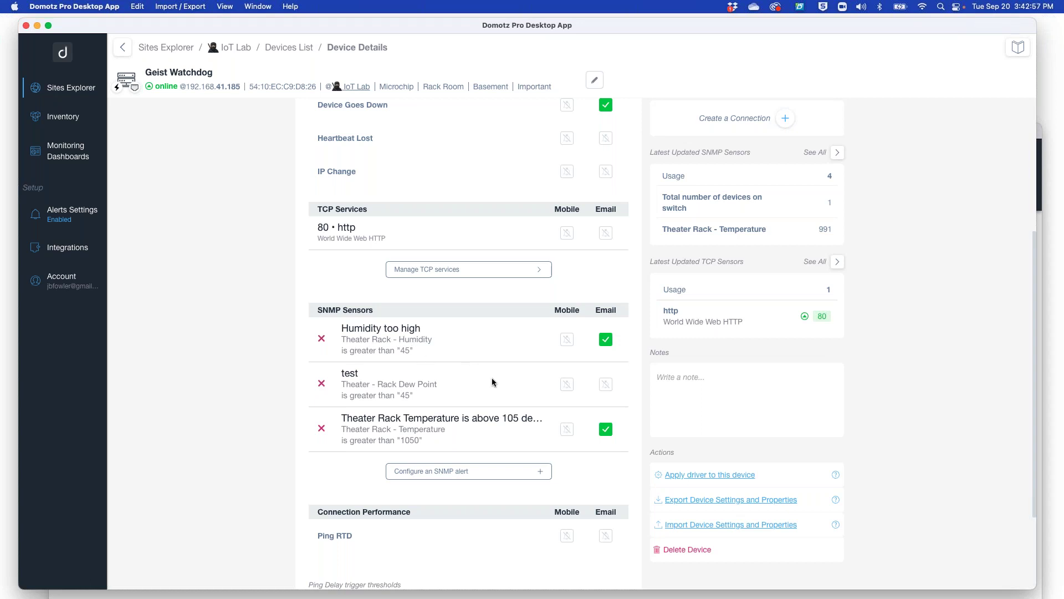
scroll(492, 381, "down", 3)
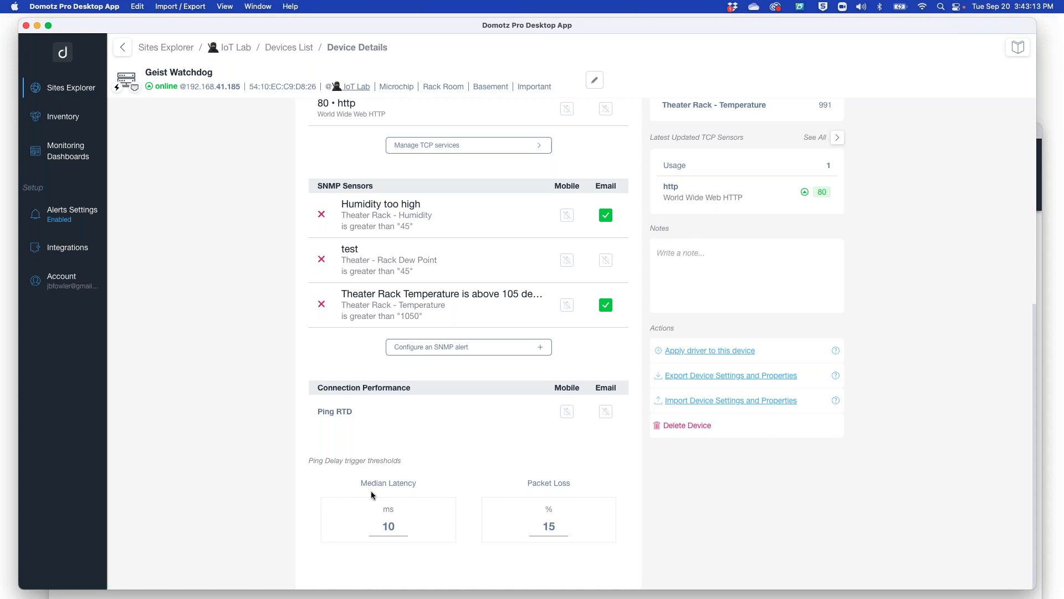
left_click_drag(368, 482, 421, 487)
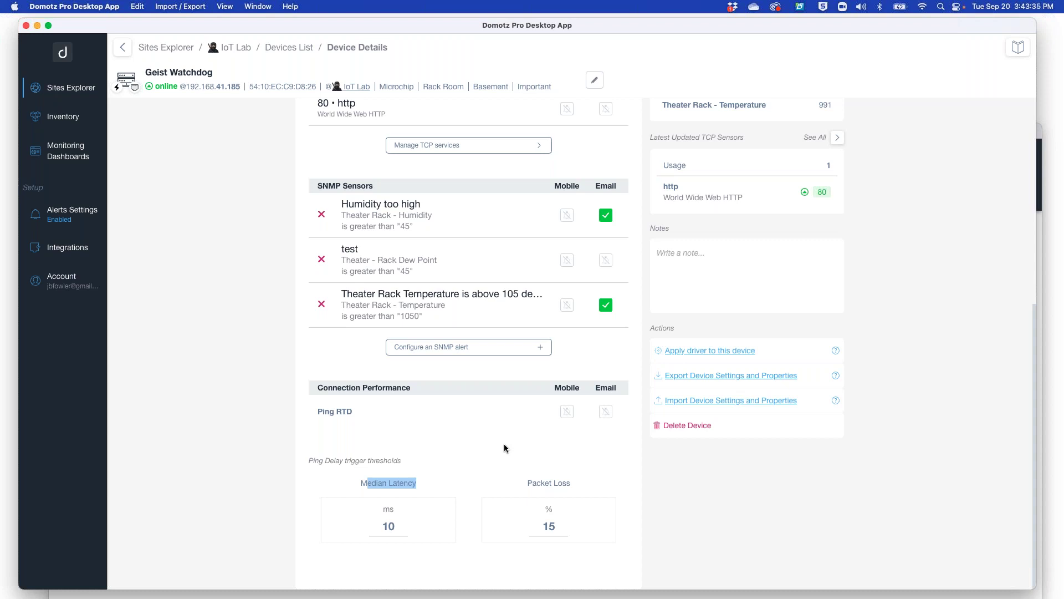
Clear the highlight, scroll to the top, and return to the IoT Lab site overview
left_click(493, 480)
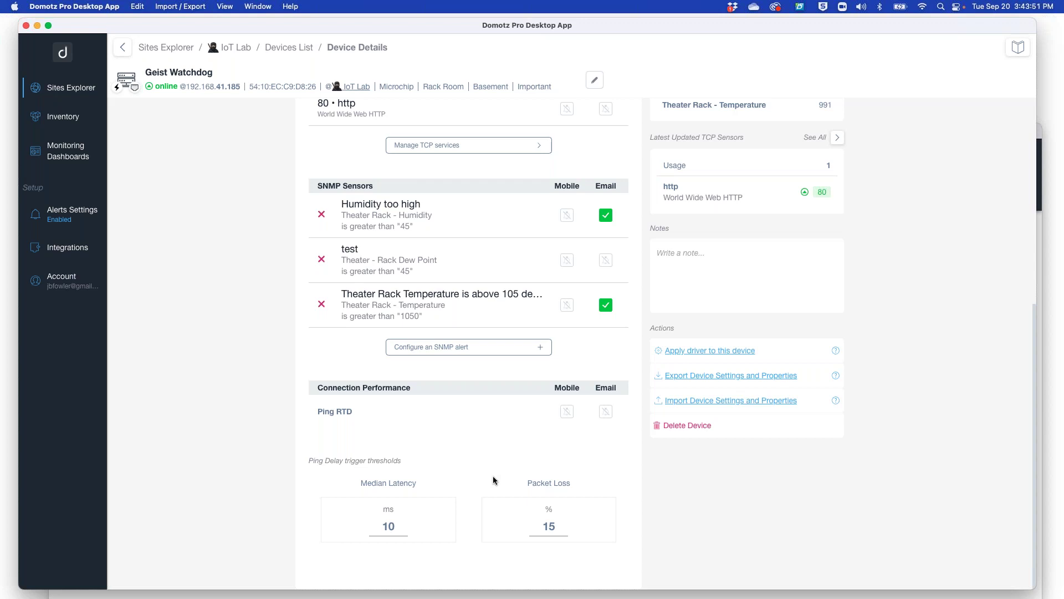
scroll(359, 276, "up", 6)
scroll(359, 276, "down", 2)
scroll(359, 276, "up", 2)
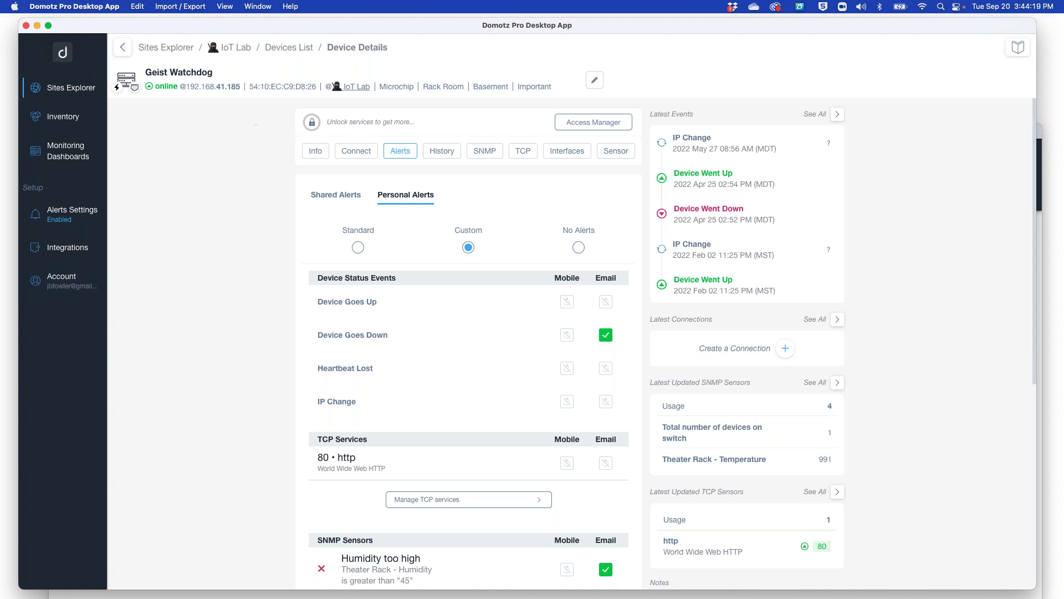
left_click(235, 49)
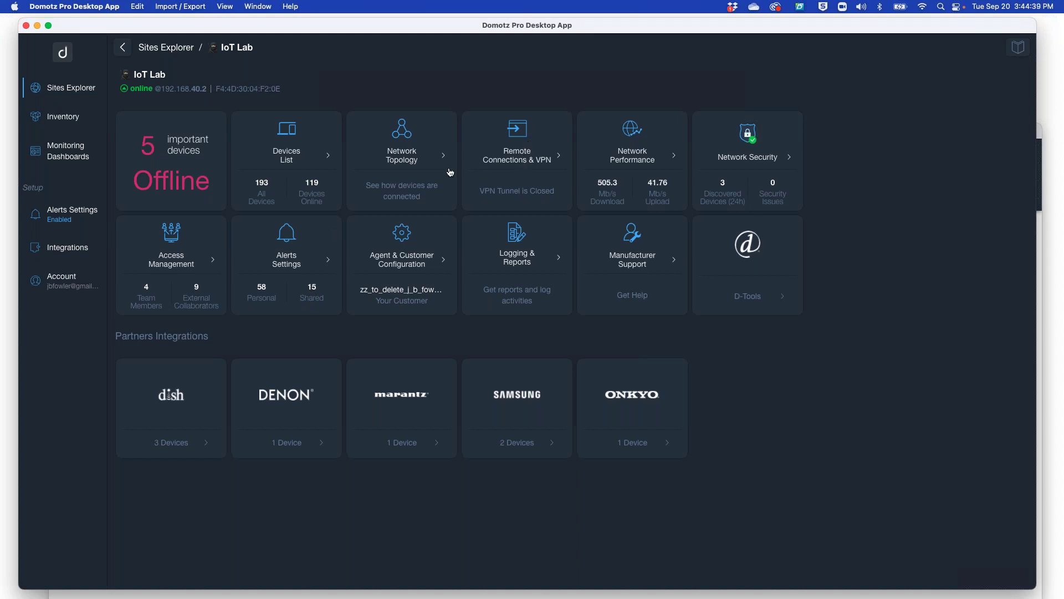
Open Remote Connections & VPN and start AMS-2624P #1's Web Portal connection
left_click(531, 162)
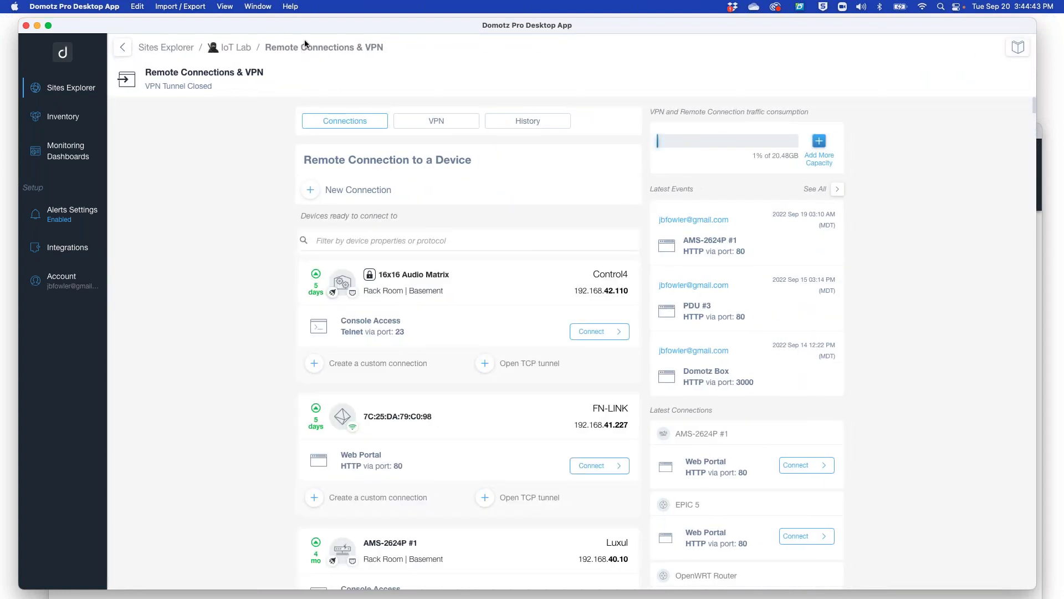
scroll(469, 344, "down", 3)
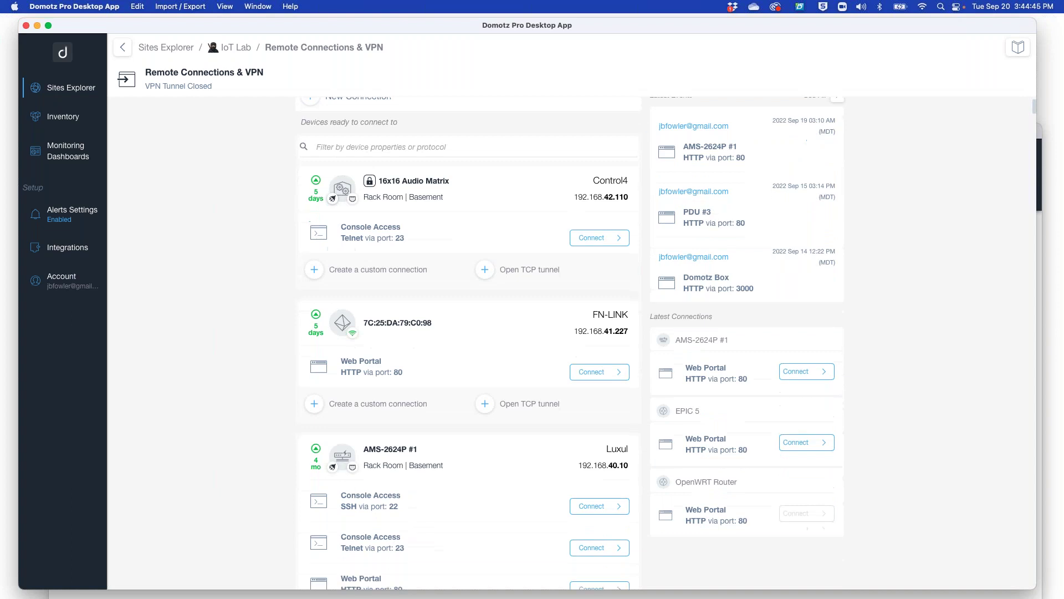
scroll(469, 344, "down", 3)
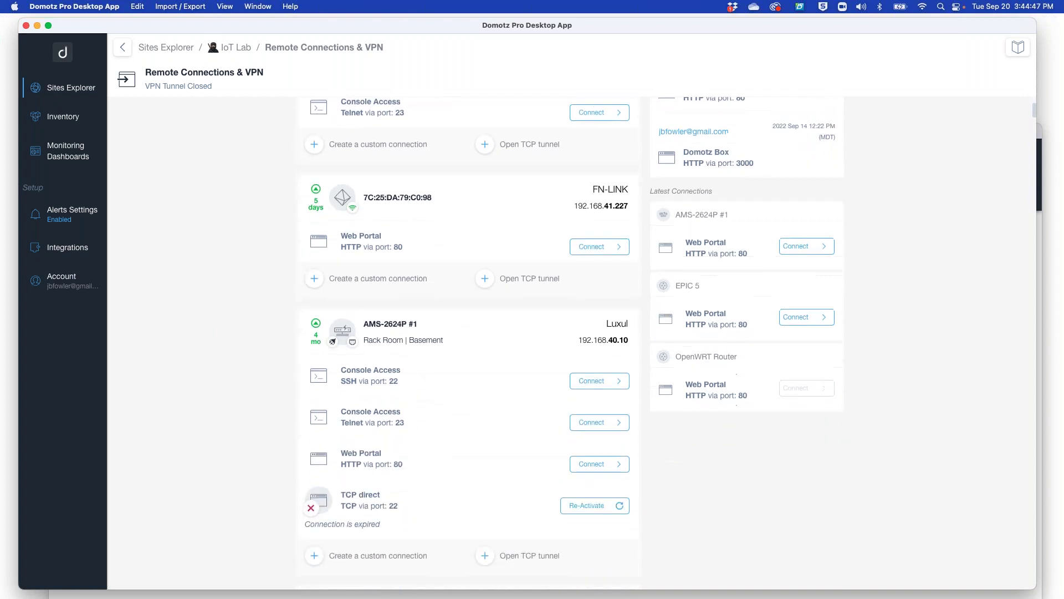
left_click_drag(369, 294, 433, 297)
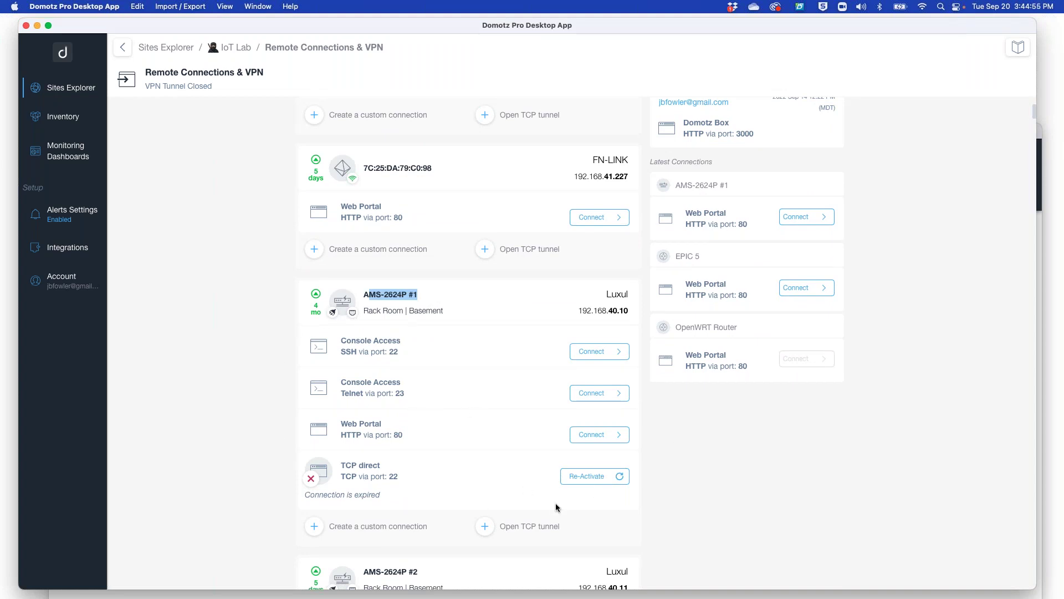
left_click(609, 435)
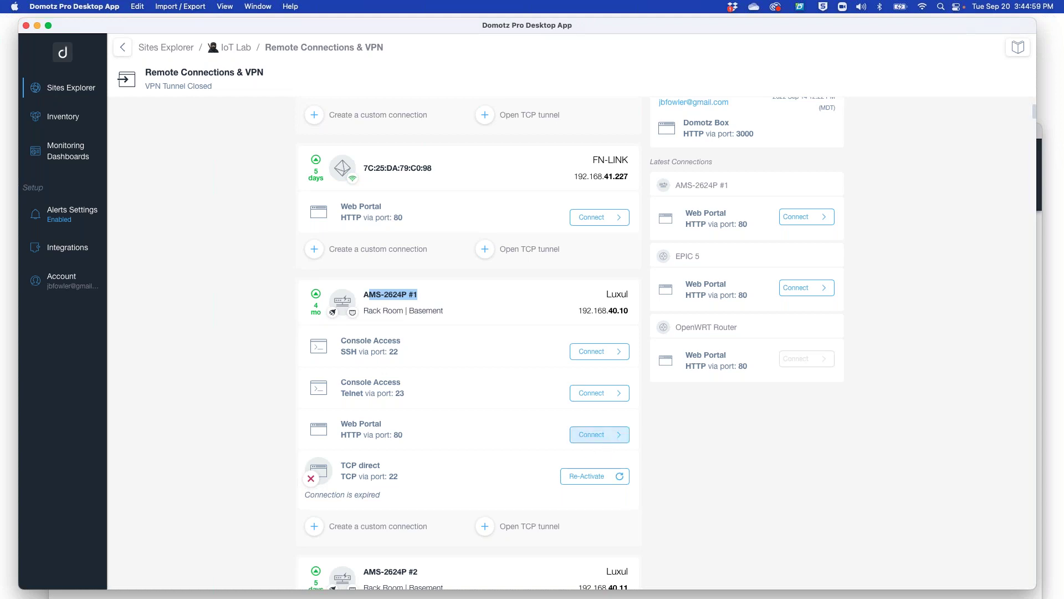
Connect to the AMS-2624P #1 web portal and log in with the switch's user name and password
left_click(592, 436)
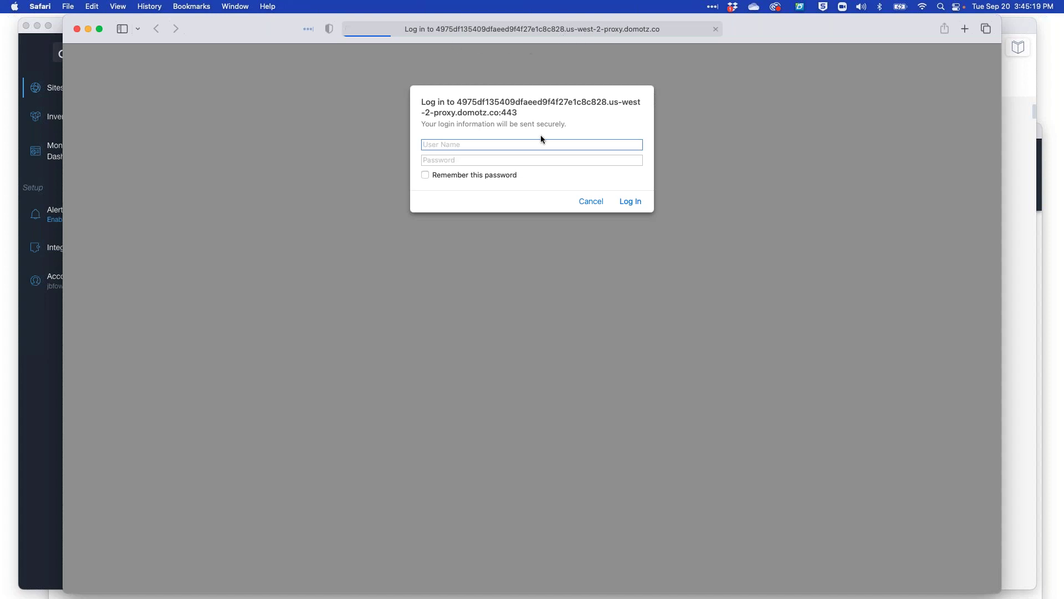
type("admin")
key("Tab")
type("••••••••")
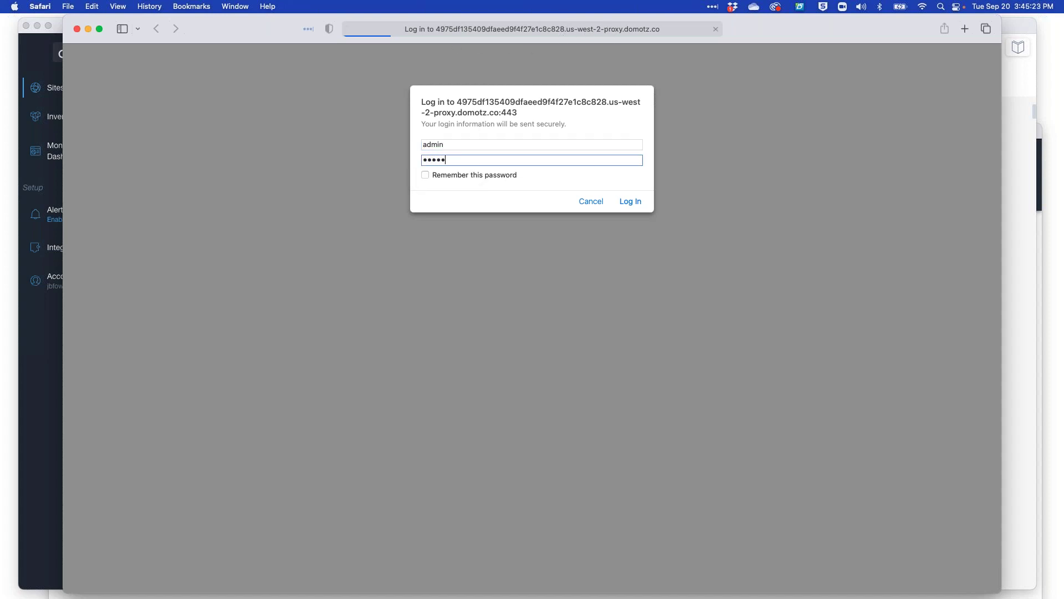
key("Return")
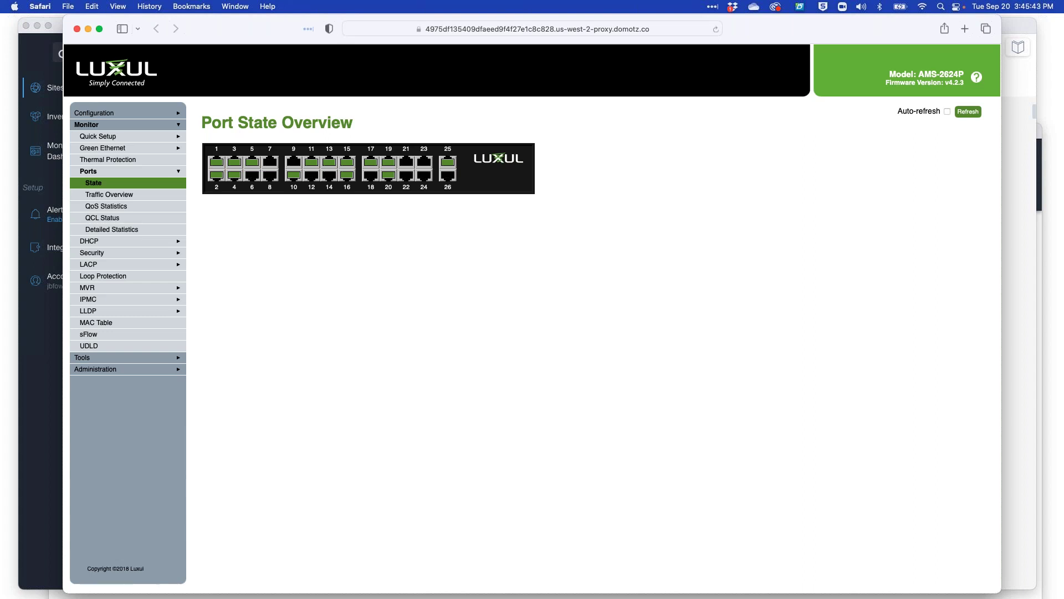
Show the Private VLAN Membership page, with PVLAN 1 containing ports 1–26
left_click(122, 113)
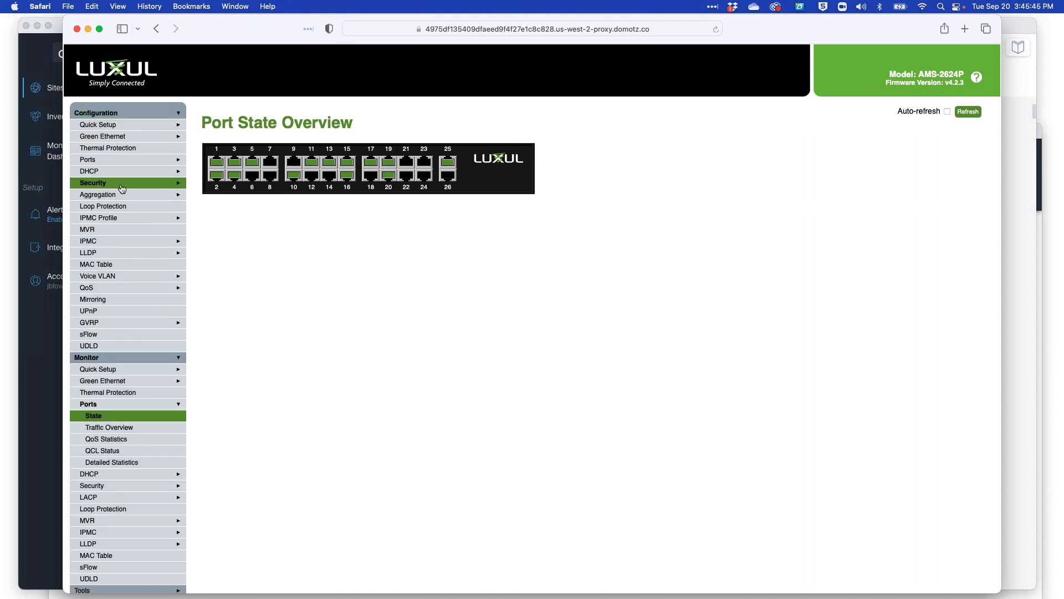
left_click(139, 125)
left_click(145, 172)
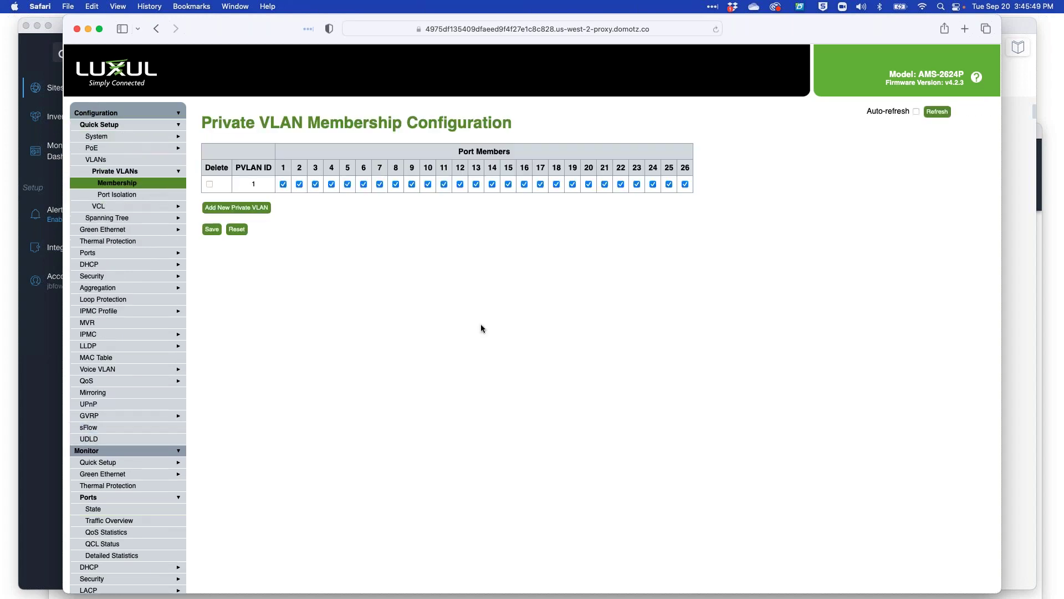
scroll(133, 527, "down", 3)
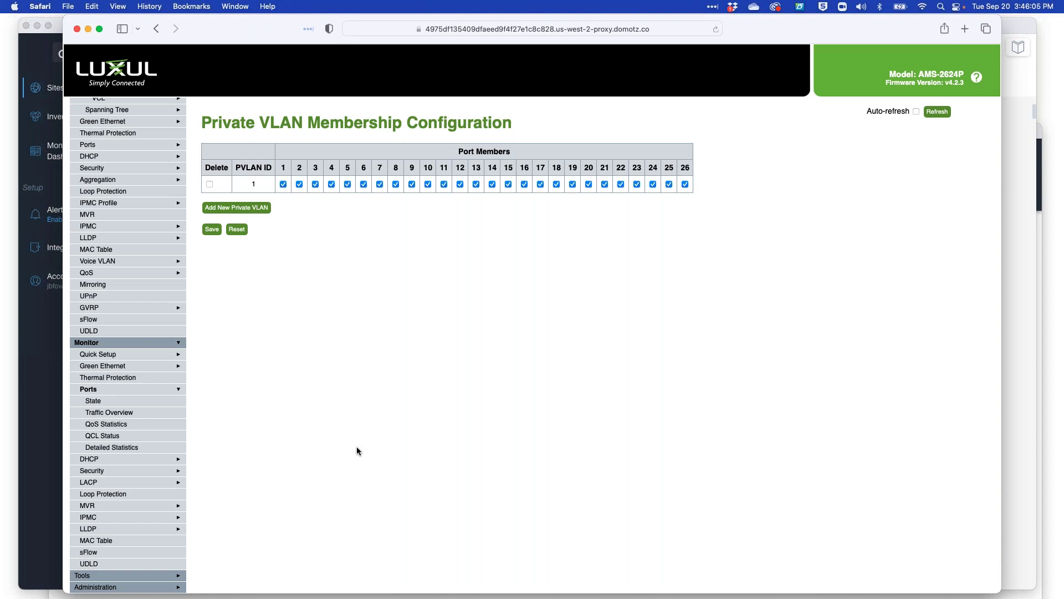
Close the Safari switch portal and return to the Domotz Pro window
left_click(78, 29)
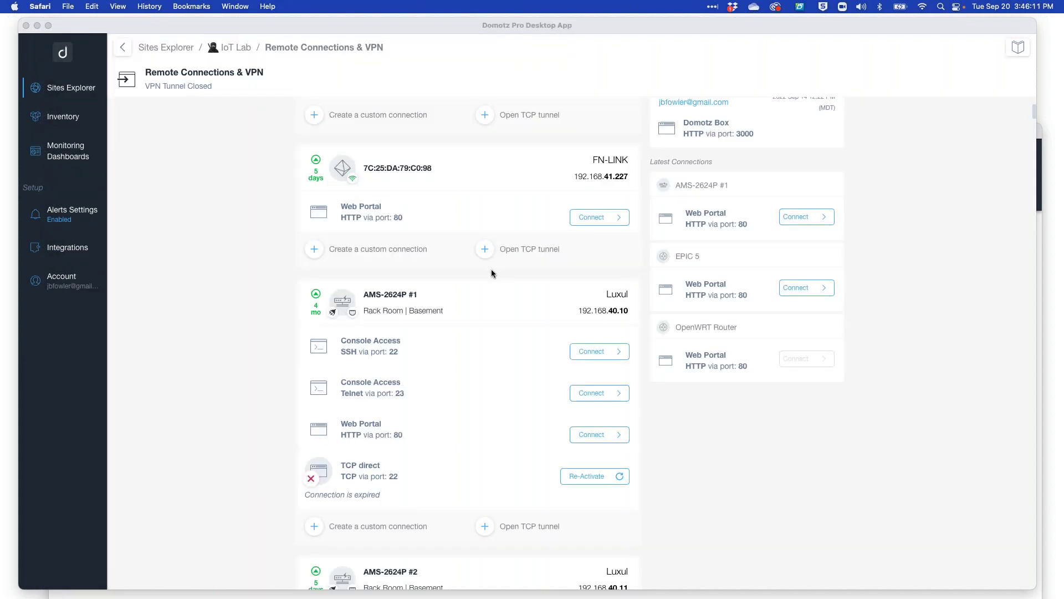
scroll(491, 273, "up", 5)
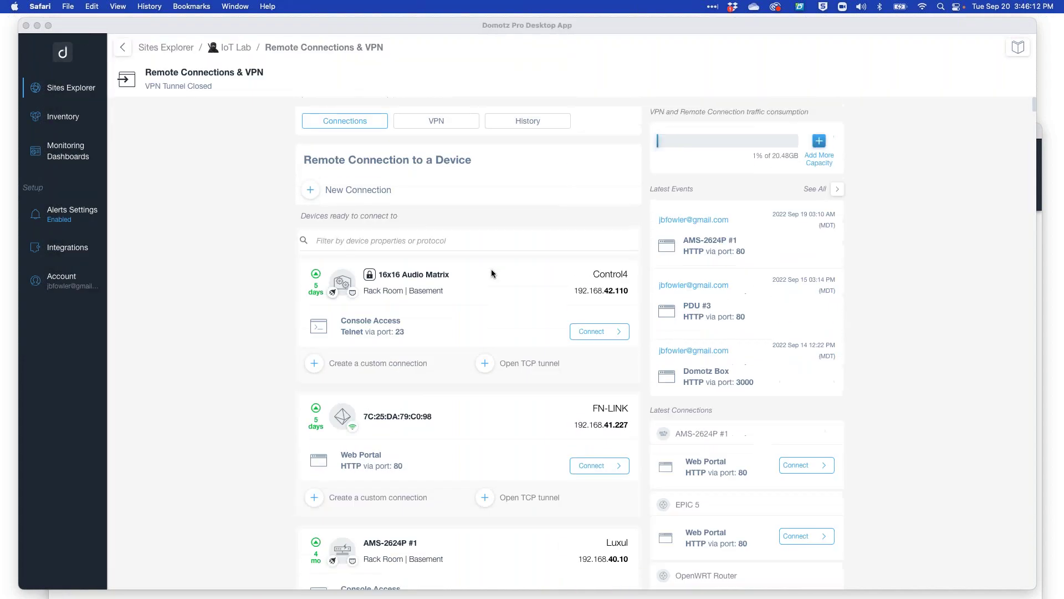
left_click(458, 122)
Start opening a VPN On Demand tunnel for the IoT Lab, then cancel it
left_click(446, 122)
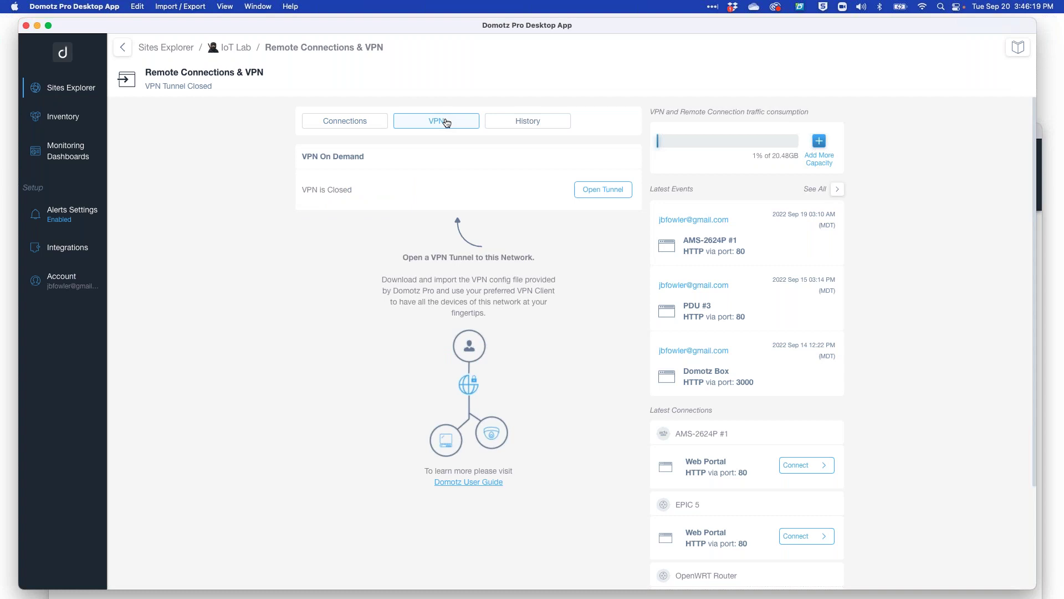
left_click(602, 190)
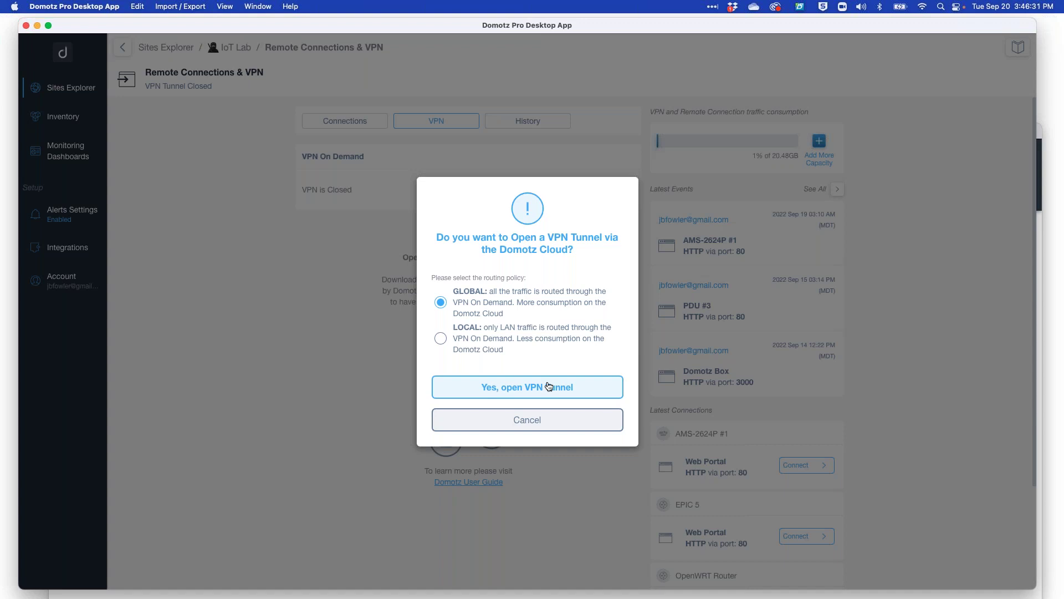
left_click(536, 423)
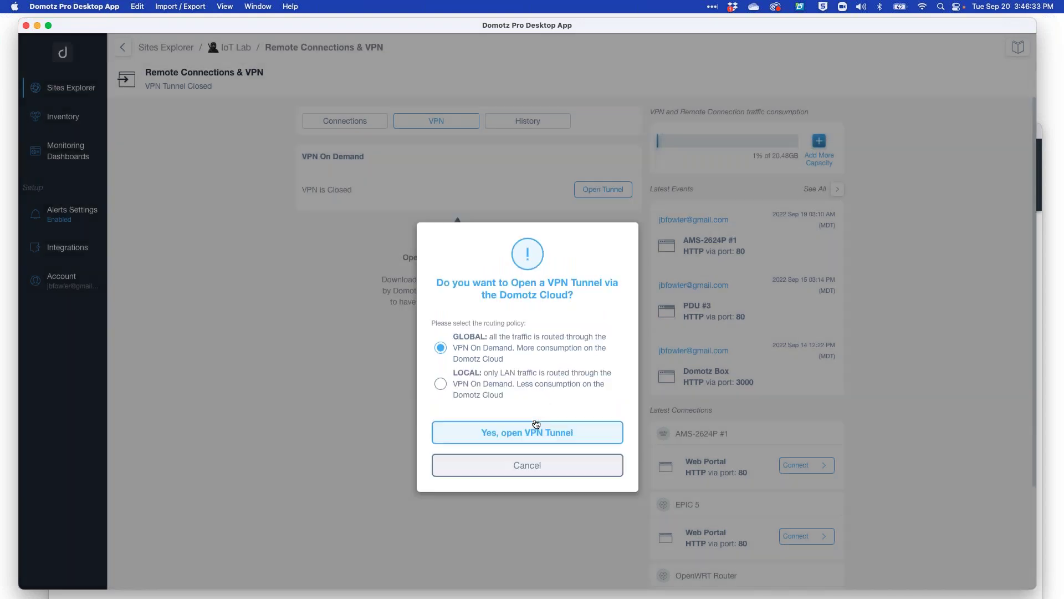
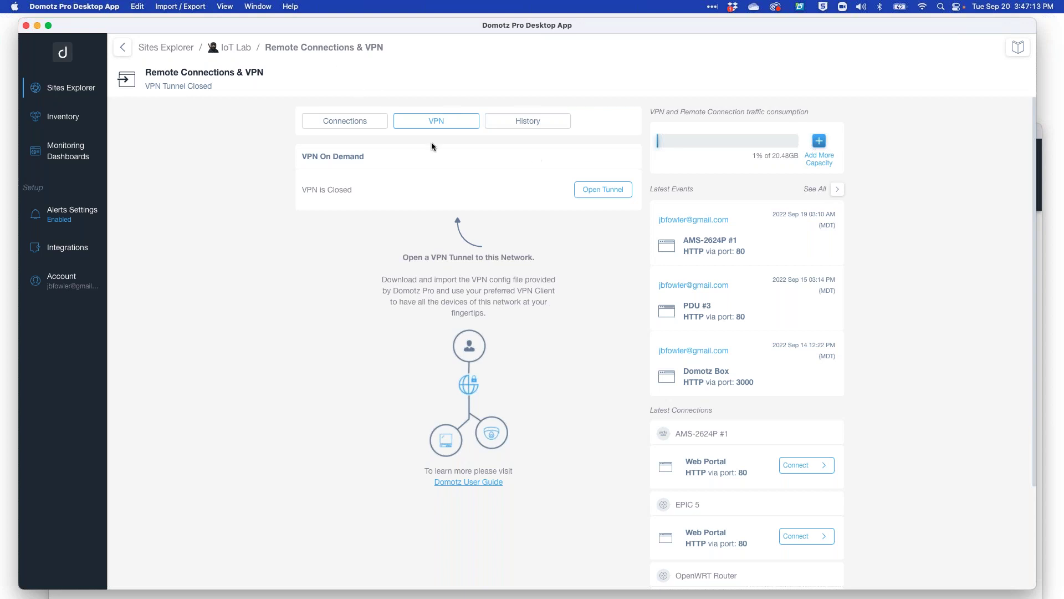
Leave the VPN on demand view and open the IoT Lab device inventory
left_click(340, 123)
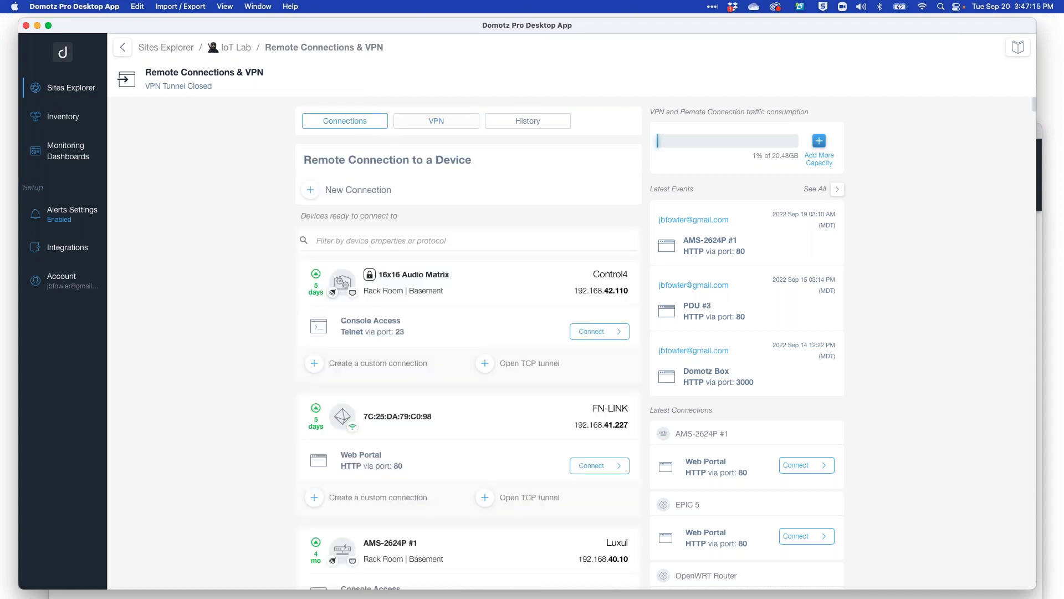
left_click(444, 124)
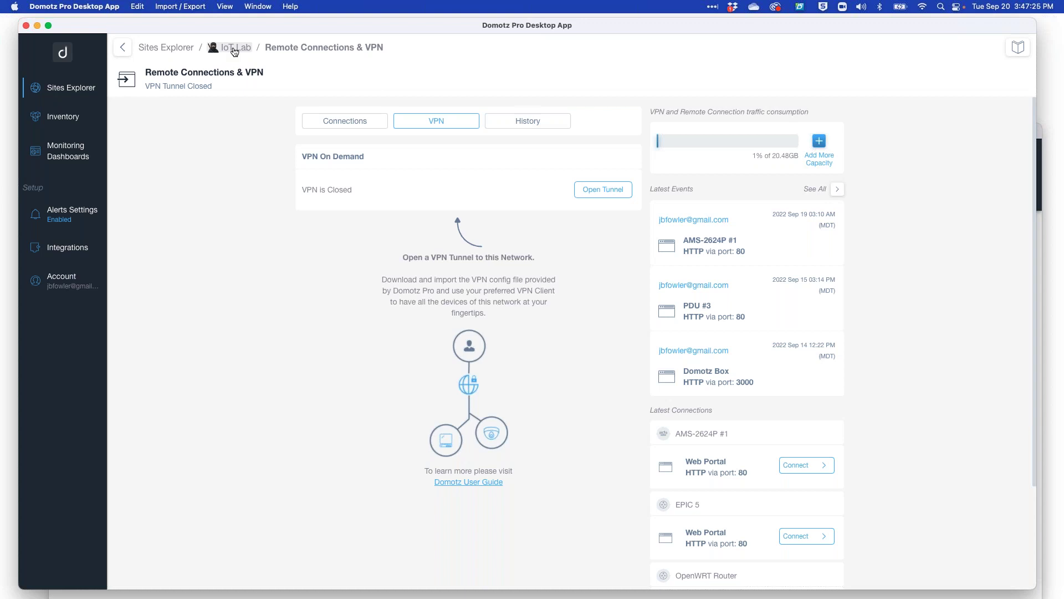
left_click(234, 50)
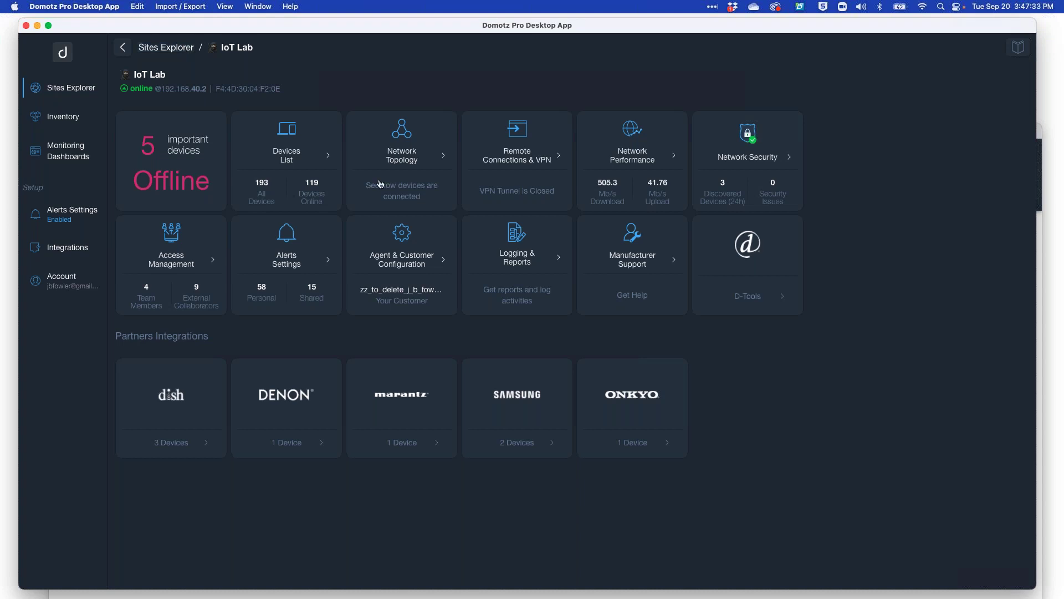
left_click(286, 153)
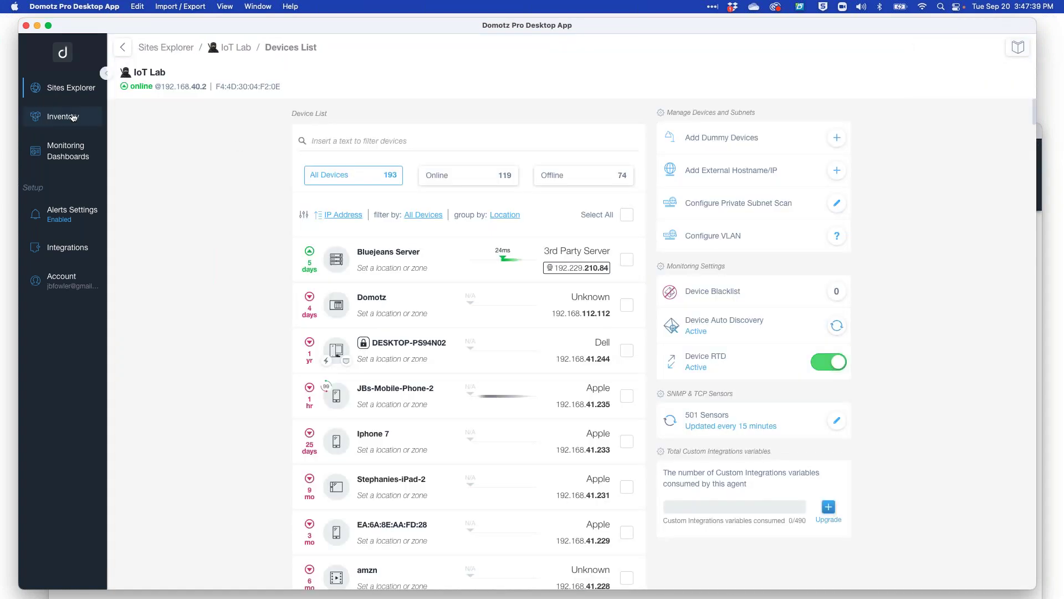
left_click(76, 117)
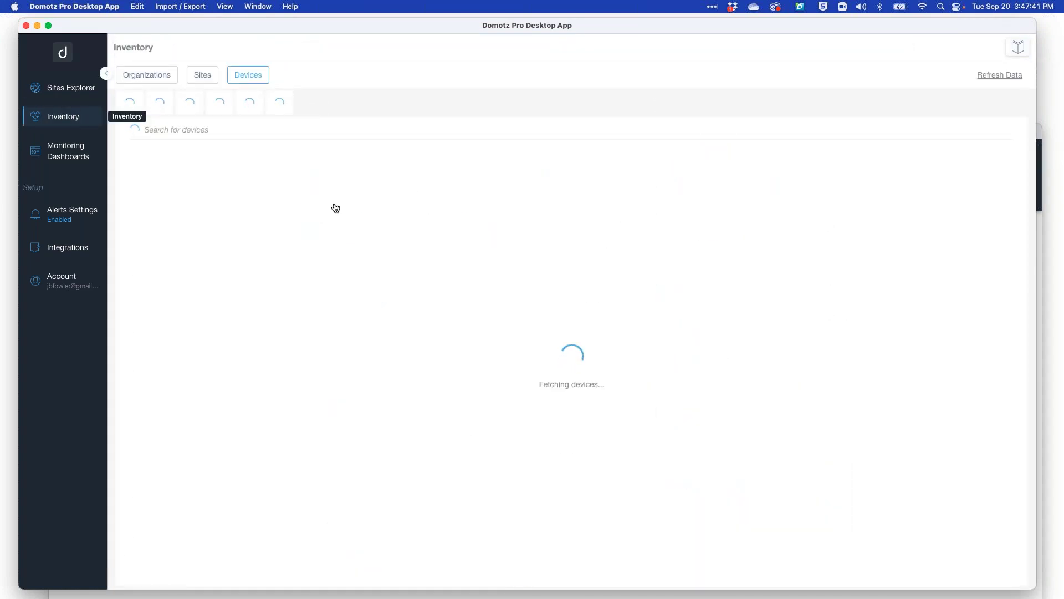
Filter the inventory by 'ESX' to show the two ESXi servers
left_click(253, 127)
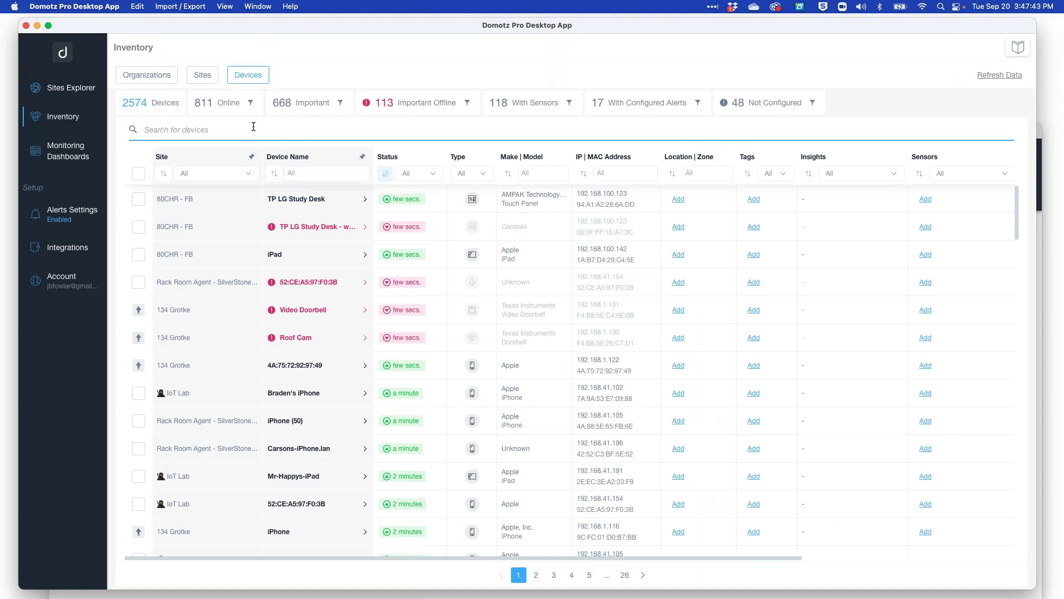
type("EXC")
key("BackSpace")
key("BackSpace")
type("SX")
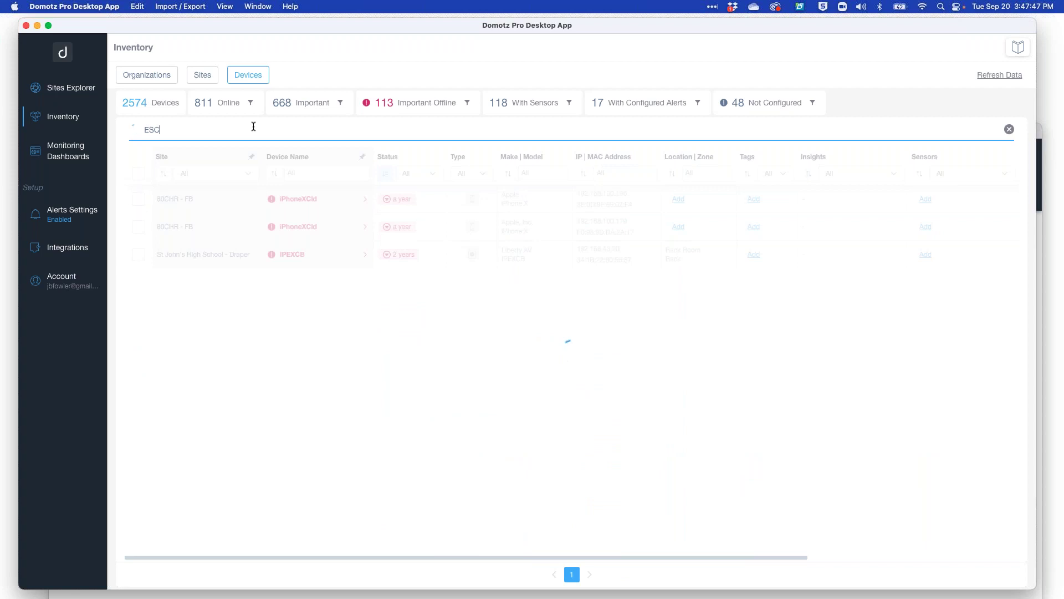
type("i")
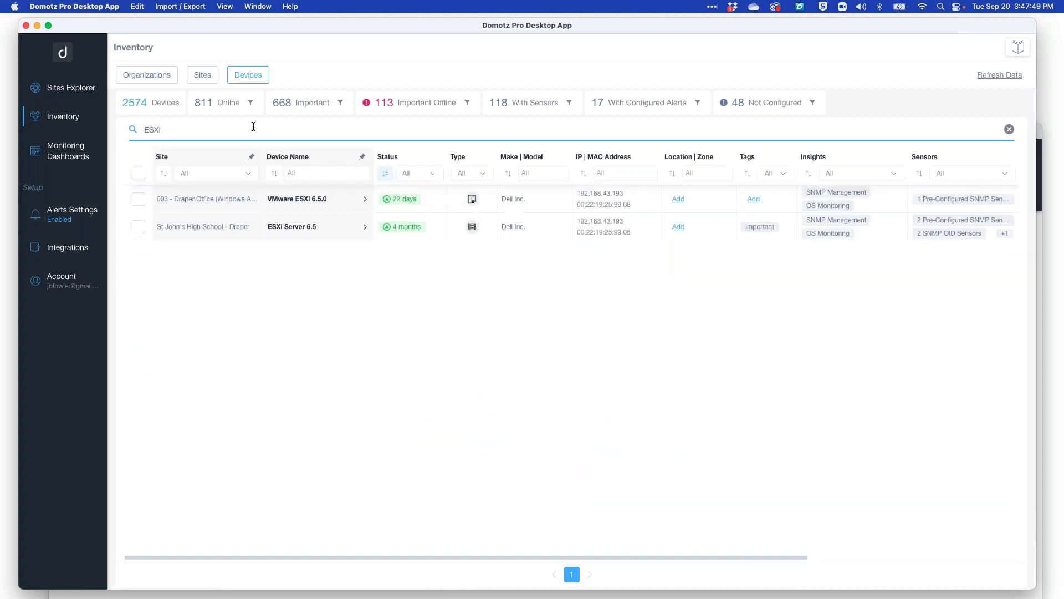
key("BackSpace")
Open ESXi Server 6.5's details and check its stored credentials in Access Manager
left_click(299, 227)
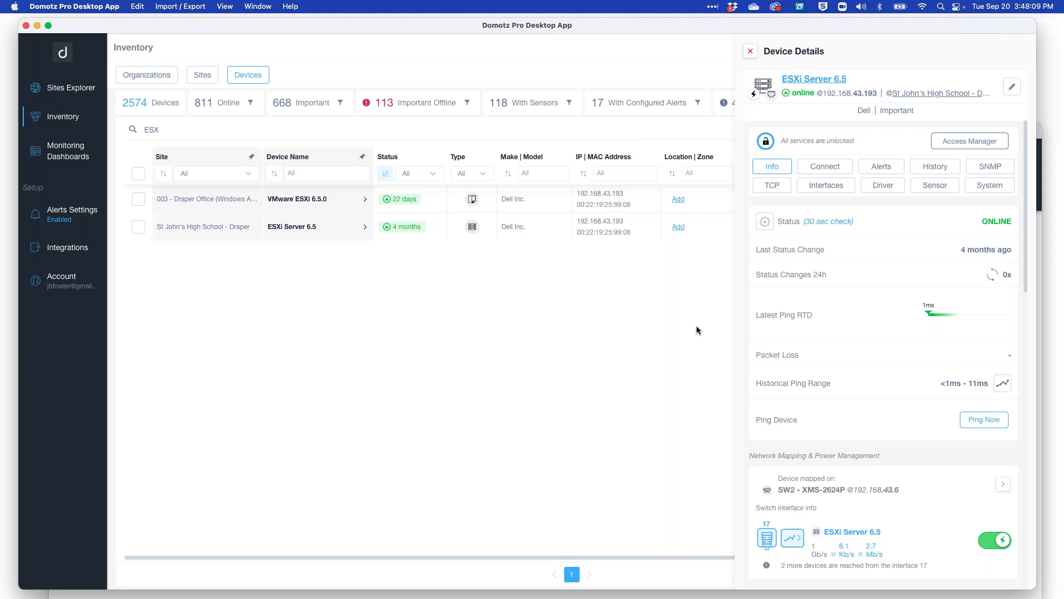
left_click(969, 141)
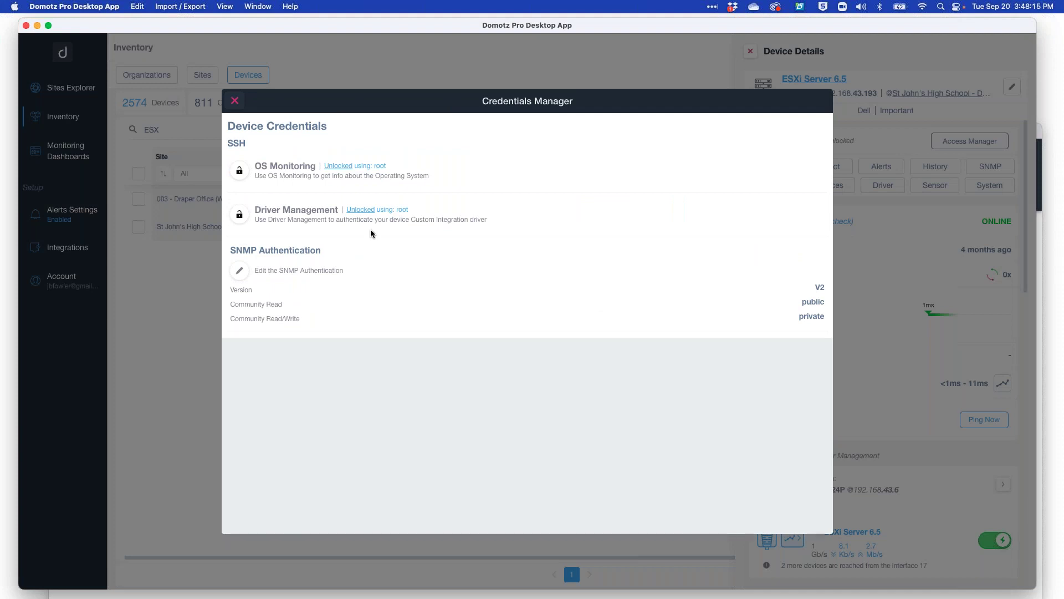
left_click(234, 100)
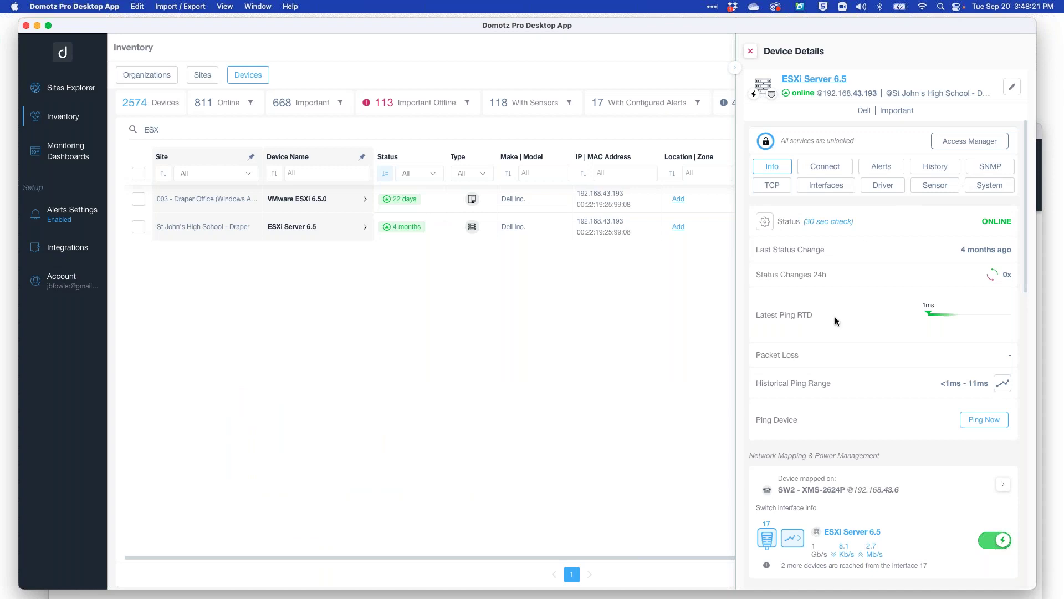
scroll(835, 317, "down", 2)
scroll(835, 317, "up", 2)
Review ESXi Server 6.5's memory, 2 physical disks, 5 logical disks and 5 VMs
left_click(1004, 187)
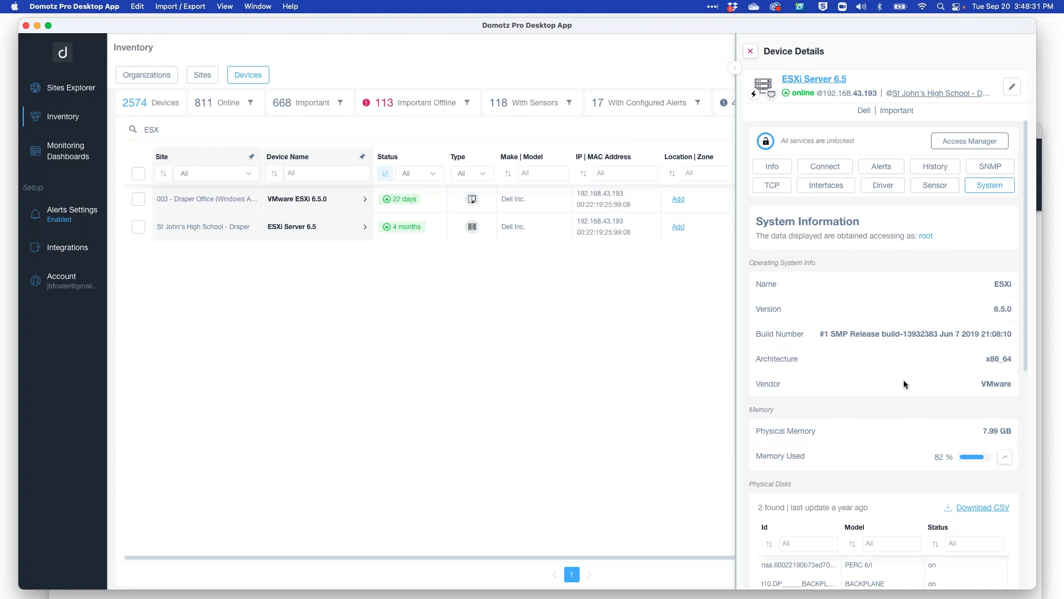
scroll(903, 384, "down", 1)
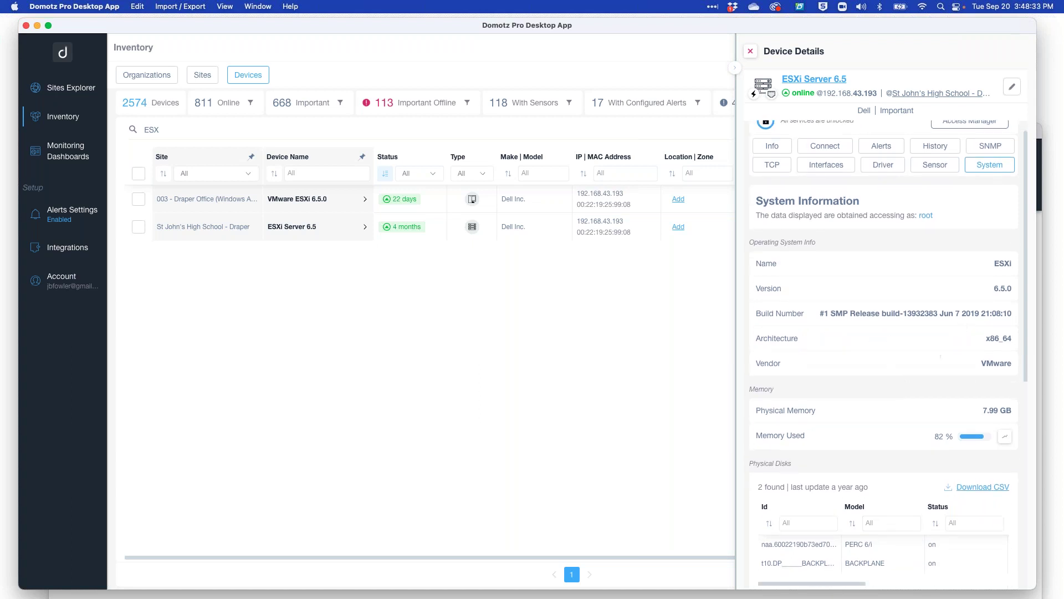
scroll(901, 215, "down", 5)
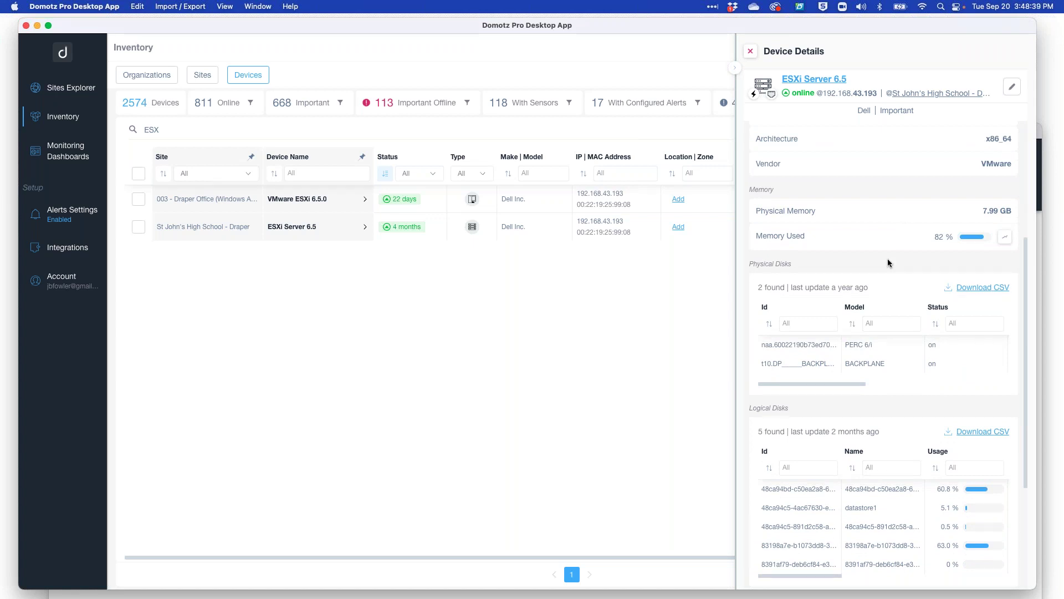
scroll(888, 262, "down", 5)
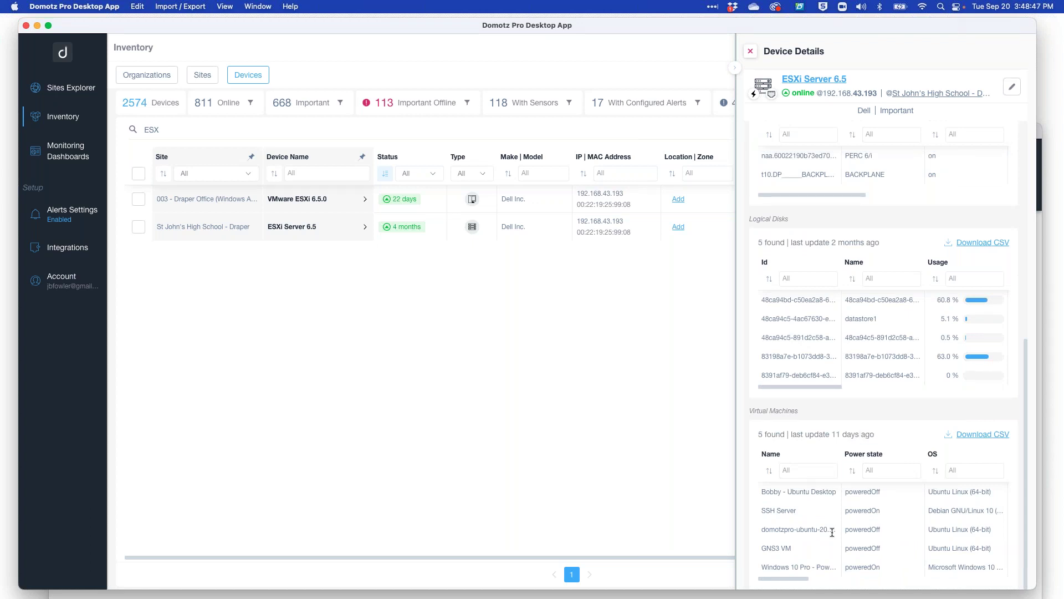
scroll(832, 532, "right", 5)
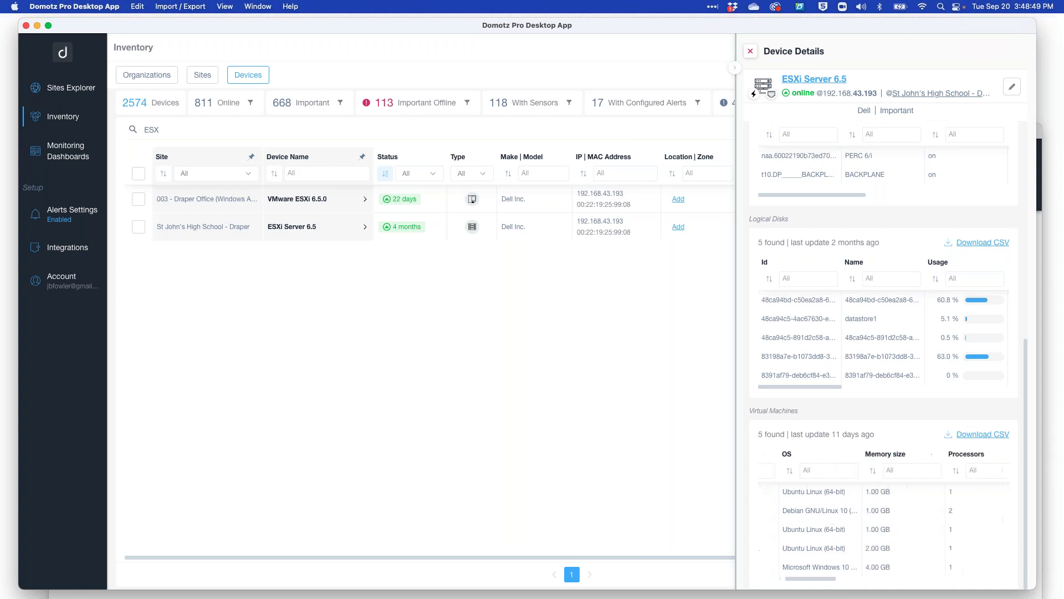
scroll(884, 516, "right", 5)
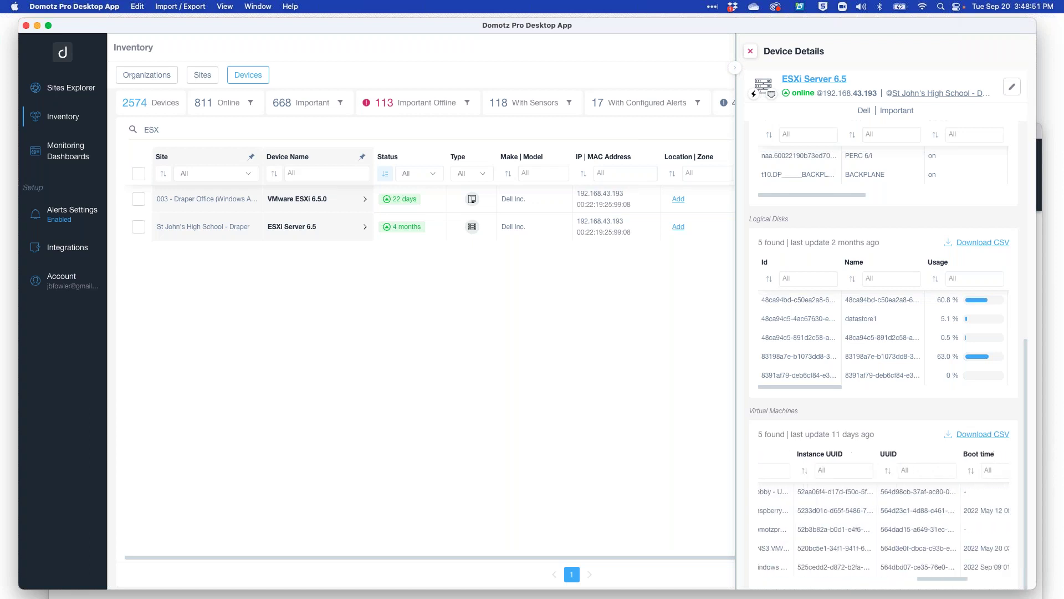
scroll(860, 507, "right", 3)
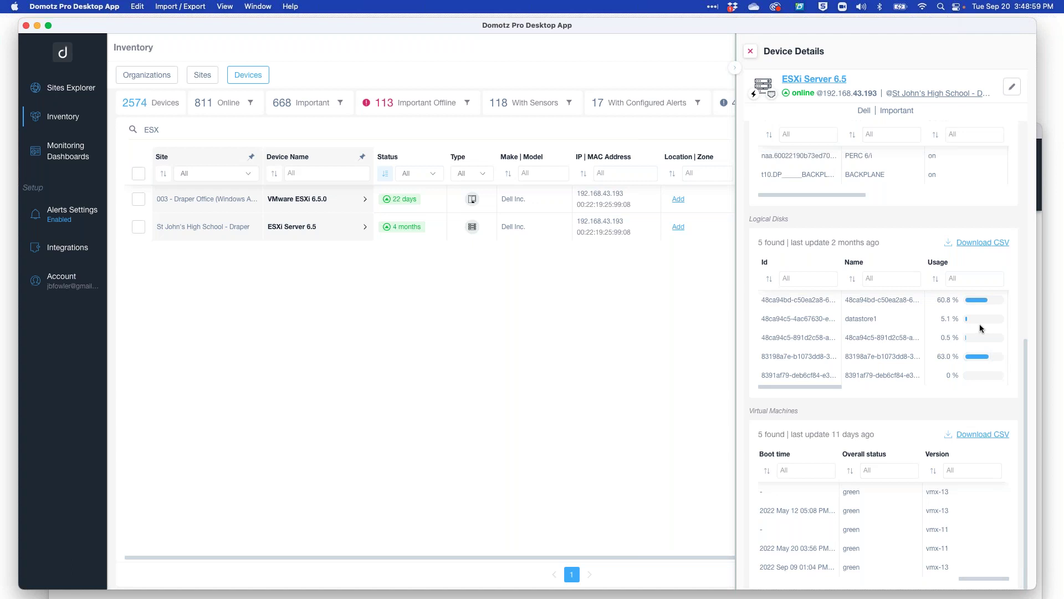
scroll(980, 329, "up", 2)
scroll(980, 328, "up", 1)
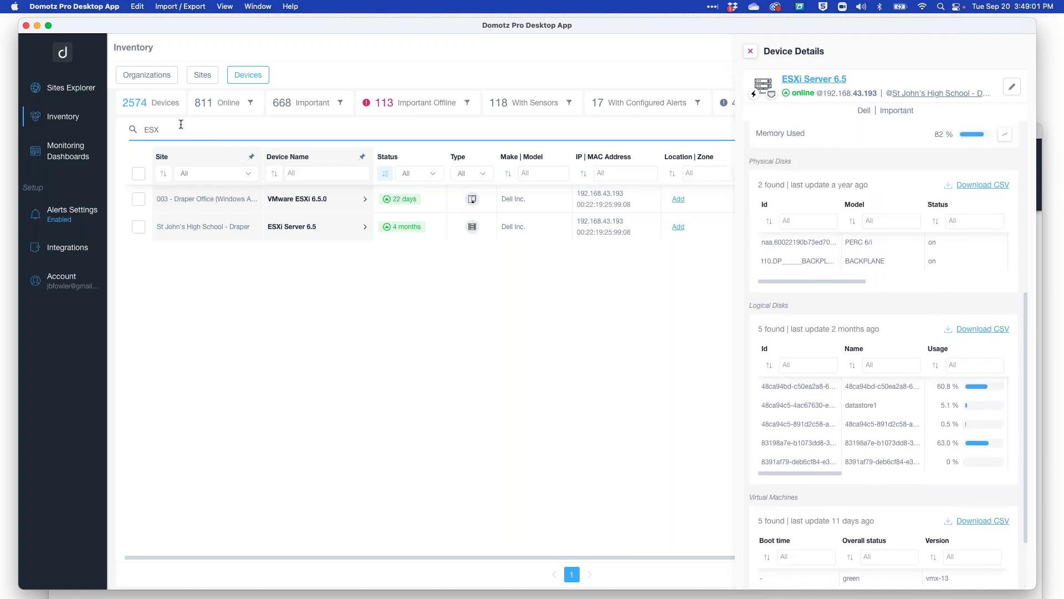
Search the inventory for 'hp'
left_click(65, 117)
type("Pri")
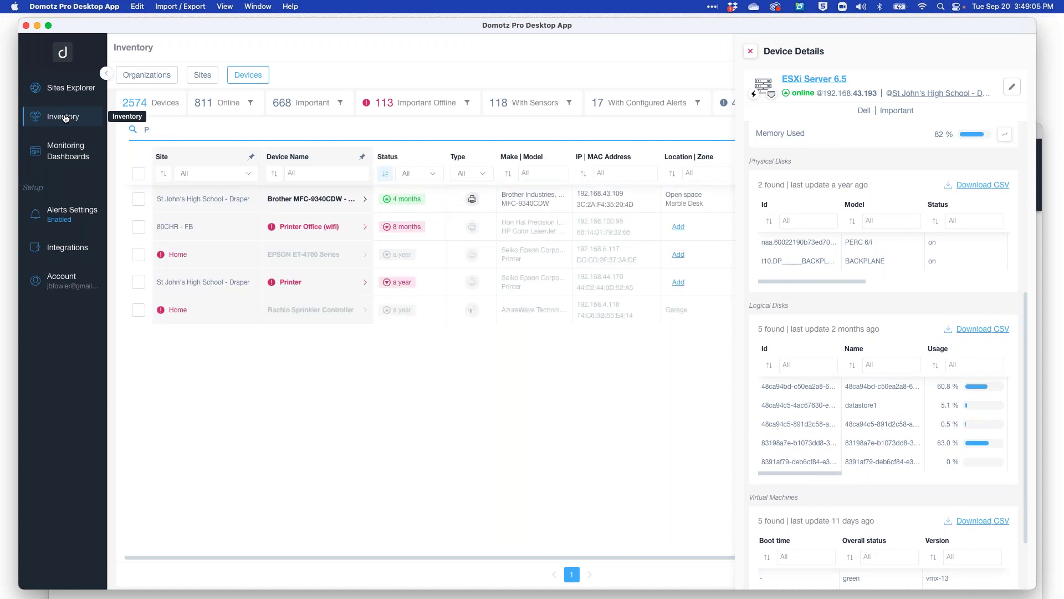
key("BackSpace")
type("hp")
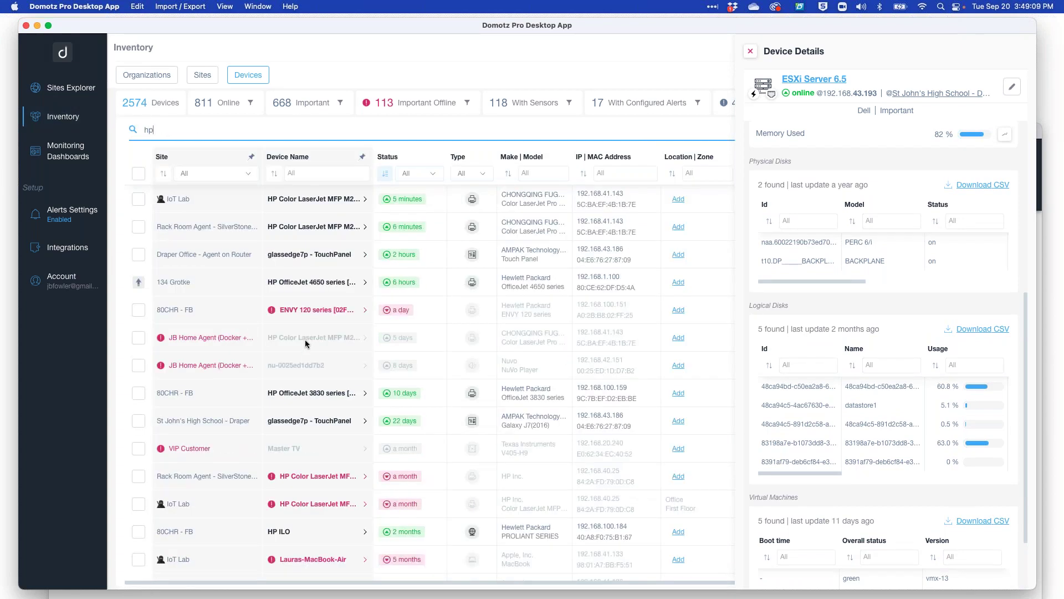
Open the HP Color LaserJet's details and review its SNMP monitoring data
mouse_move(353, 201)
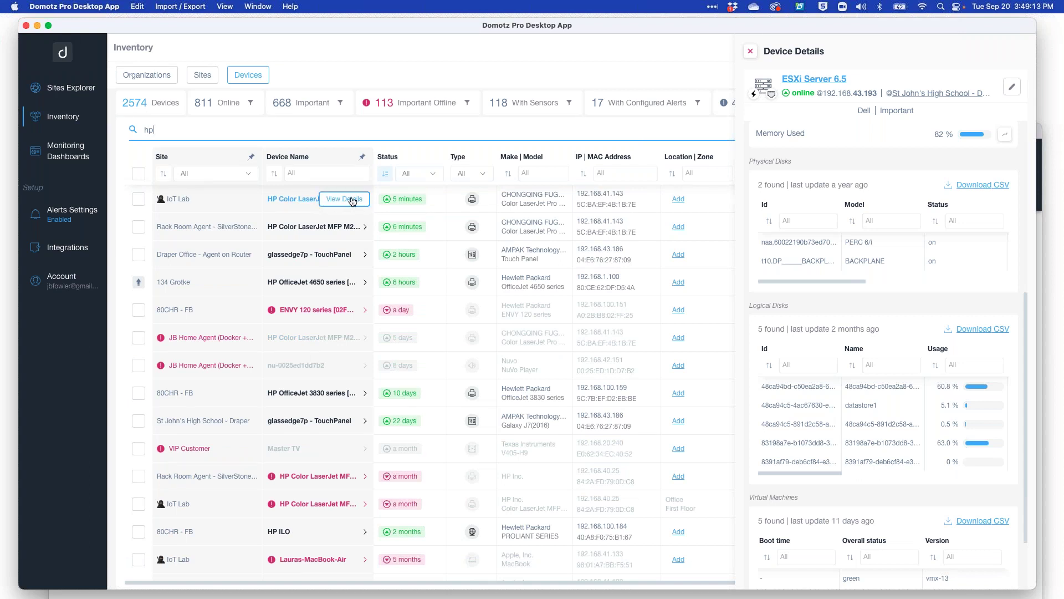
left_click(353, 200)
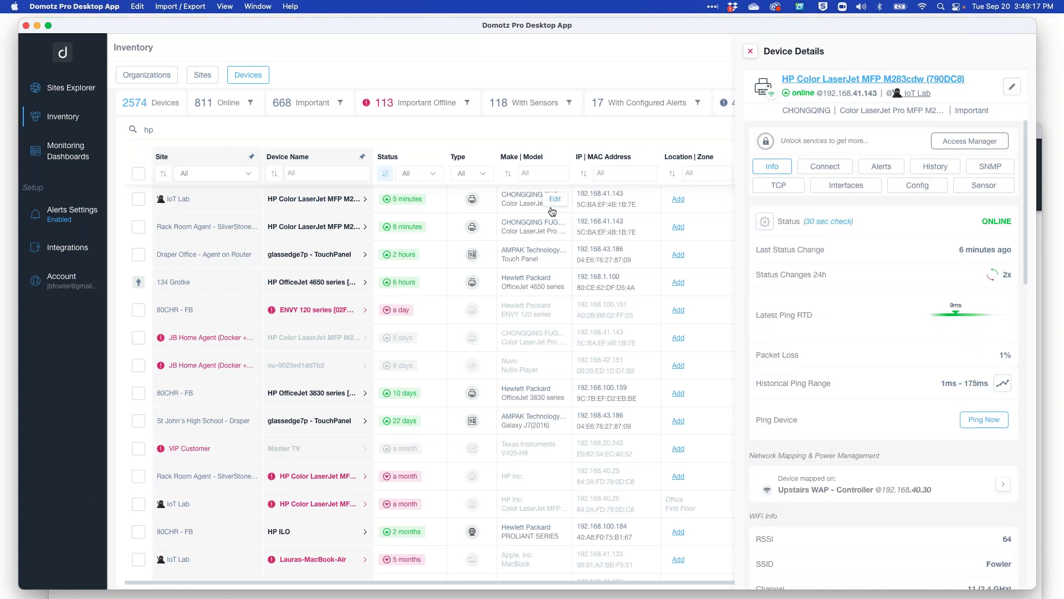
scroll(552, 211, "right", 10)
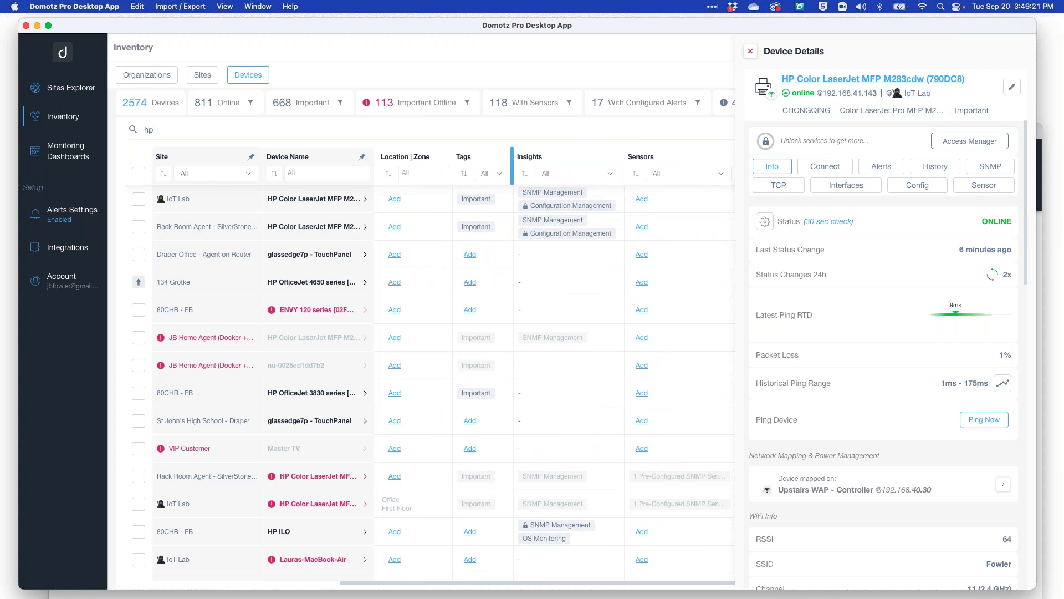
mouse_move(549, 200)
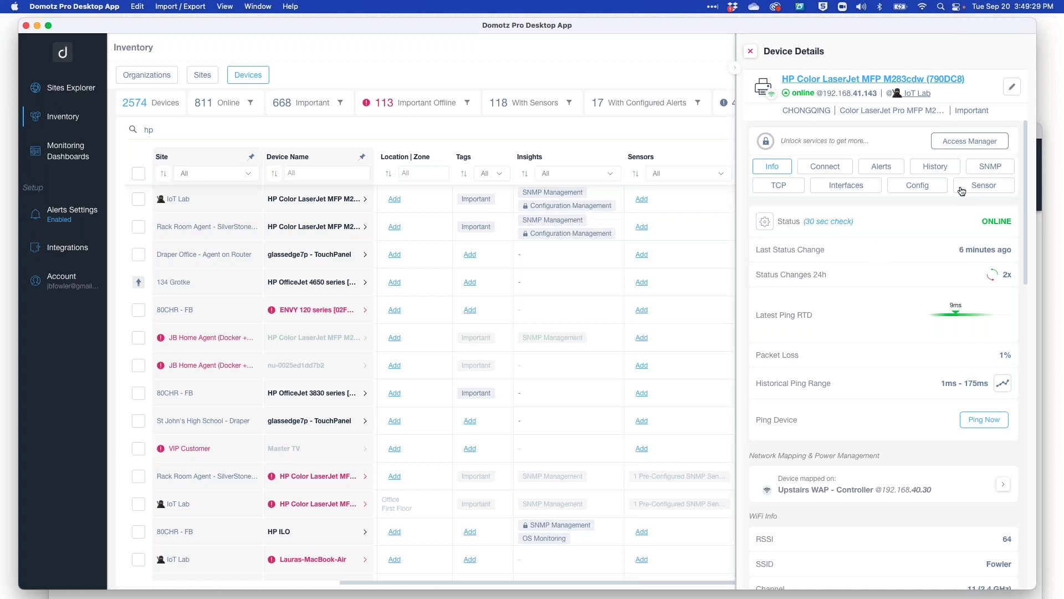
left_click(997, 168)
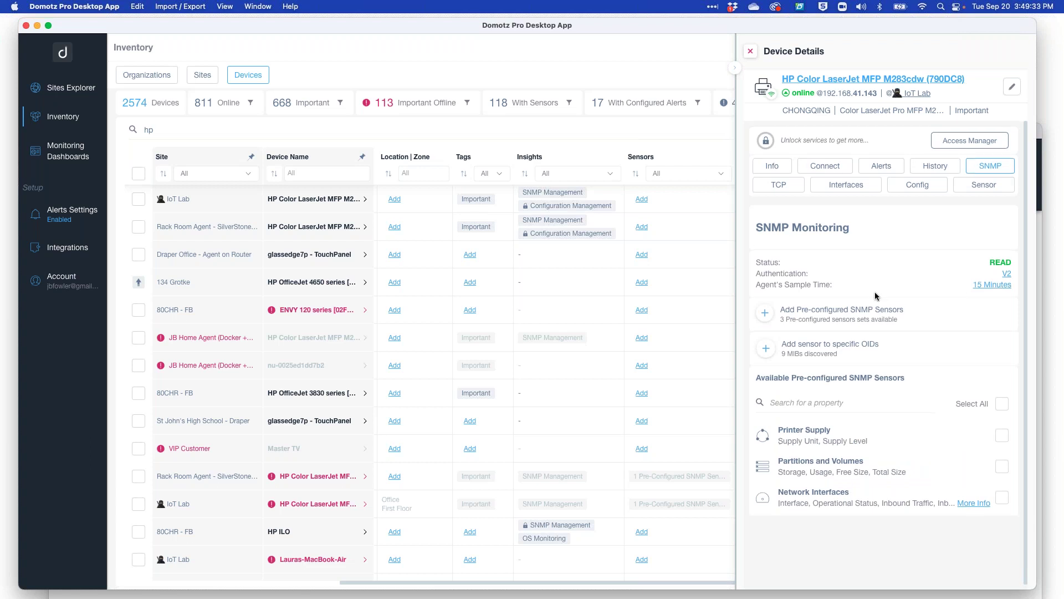
scroll(876, 295, "down", 1)
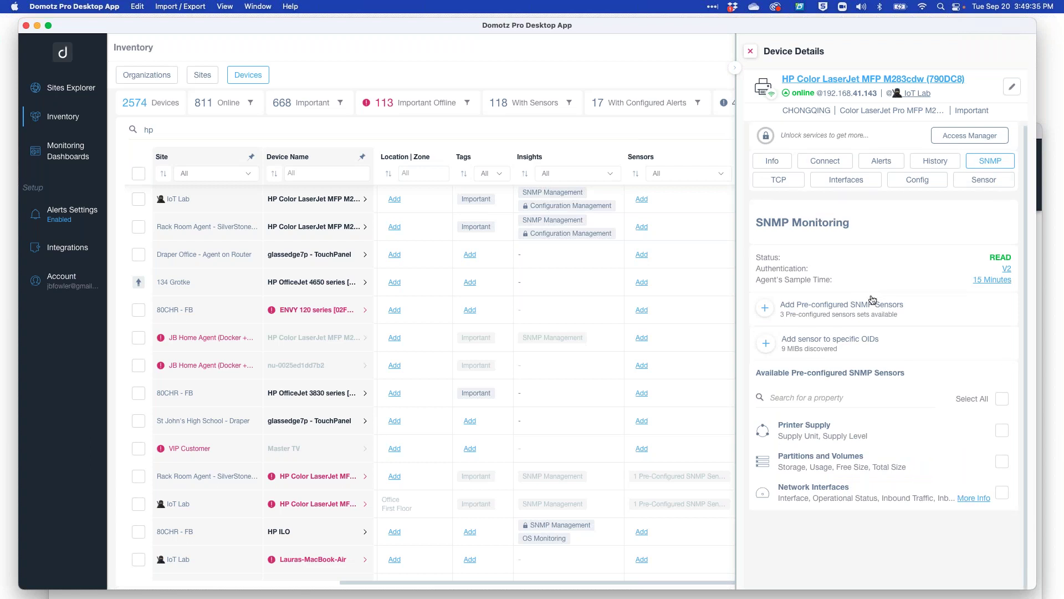
scroll(235, 223, "down", 3)
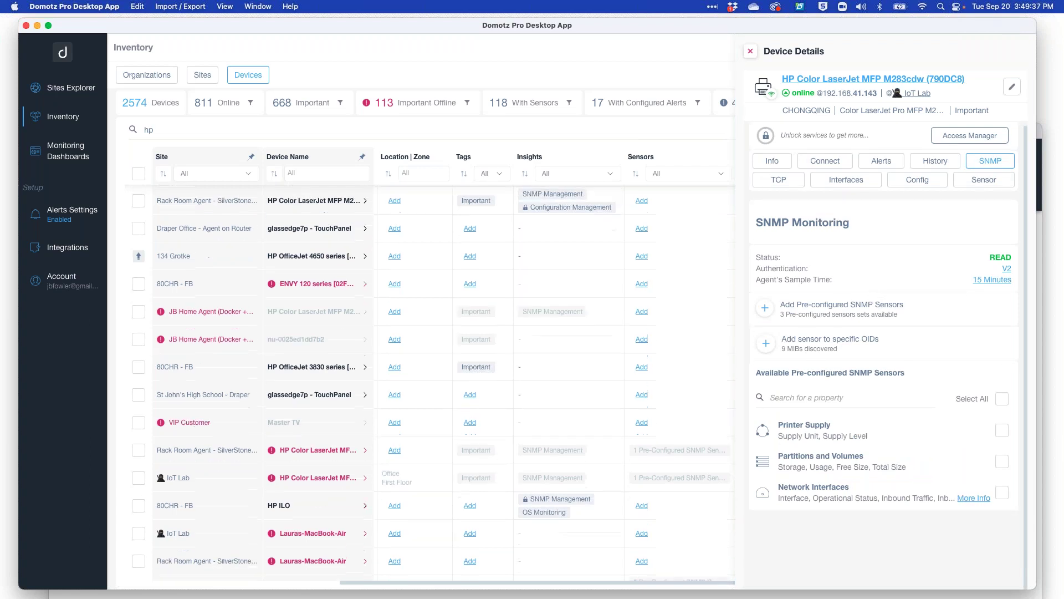
scroll(235, 224, "up", 3)
Replace the search with 'brother' to list the four Brother printers
left_click(149, 129)
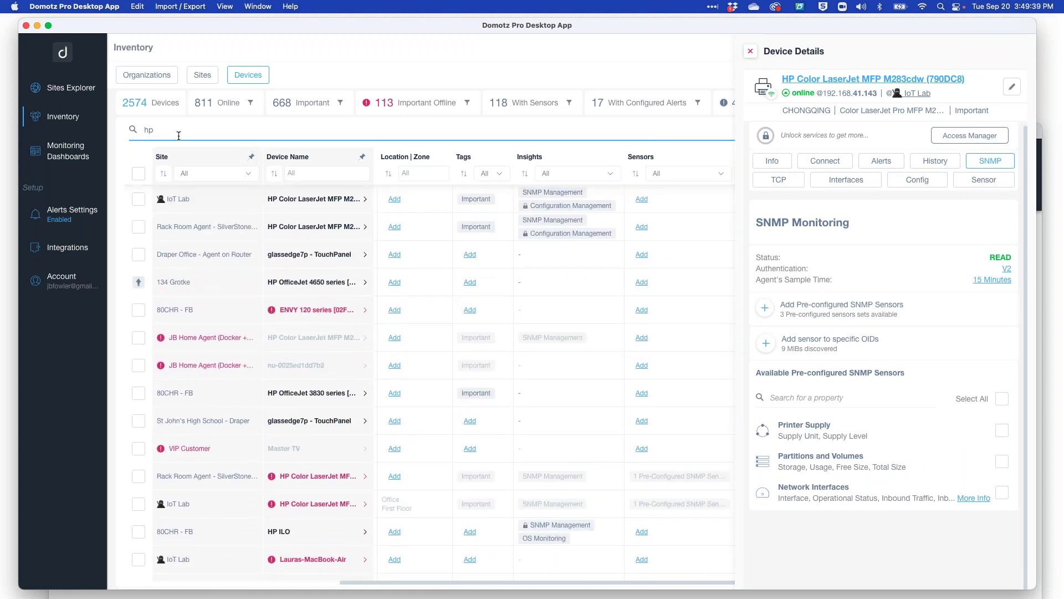
key("BackSpace")
key("BackSpace")
type("brother")
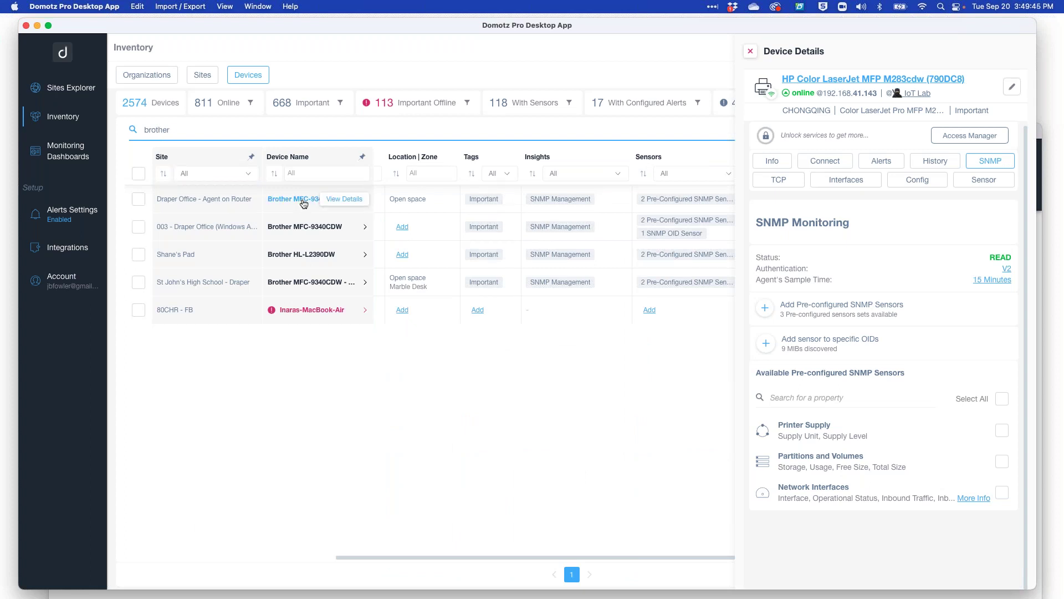
Review Brother MFC-9340CDW's SNMP supply levels, such as Belt Unit 80% and drums 59%
left_click(344, 199)
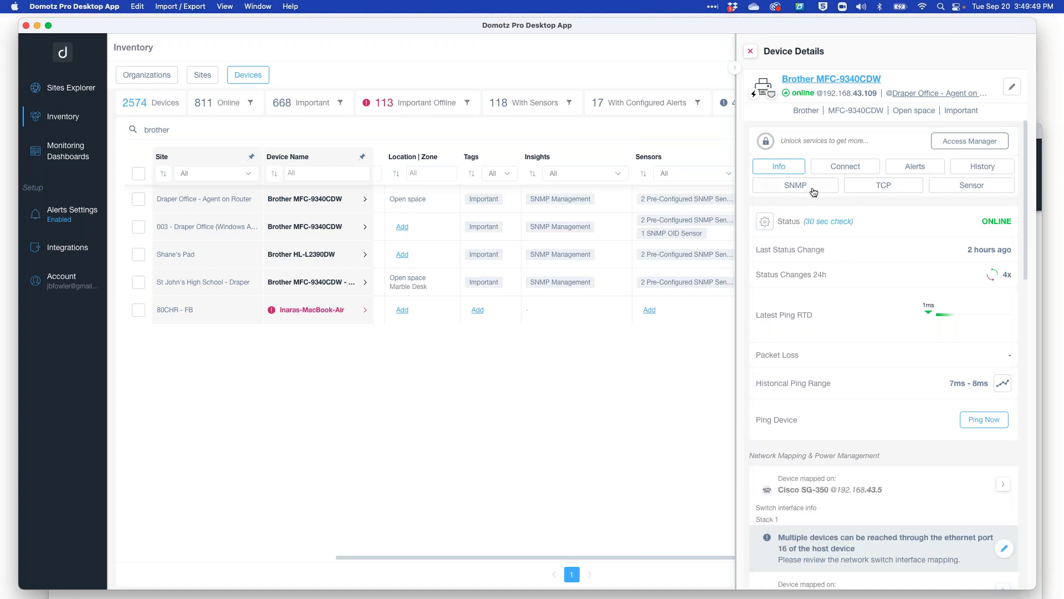
left_click(814, 188)
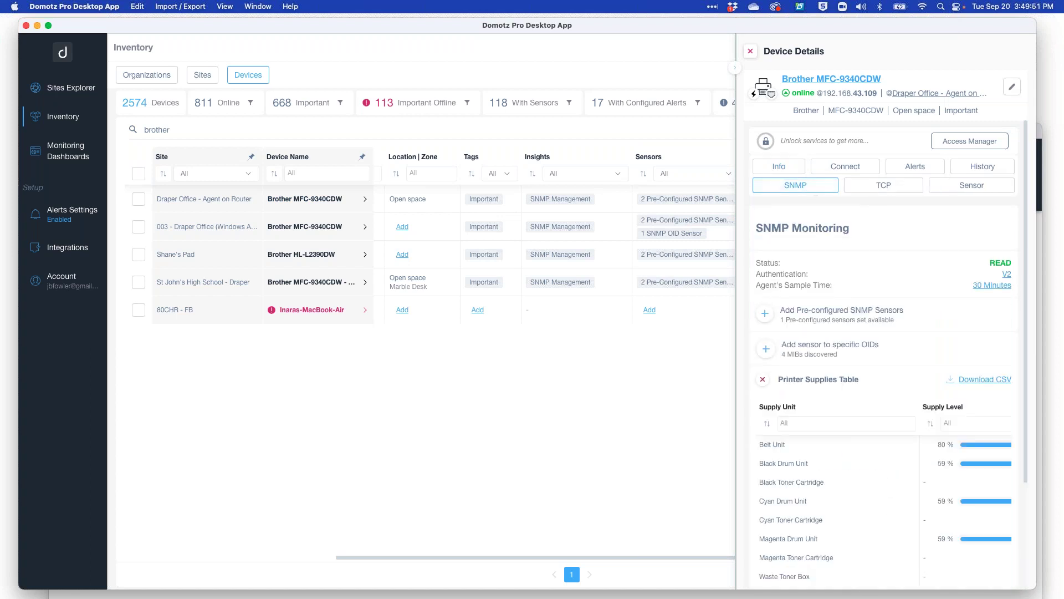
scroll(992, 388, "down", 1)
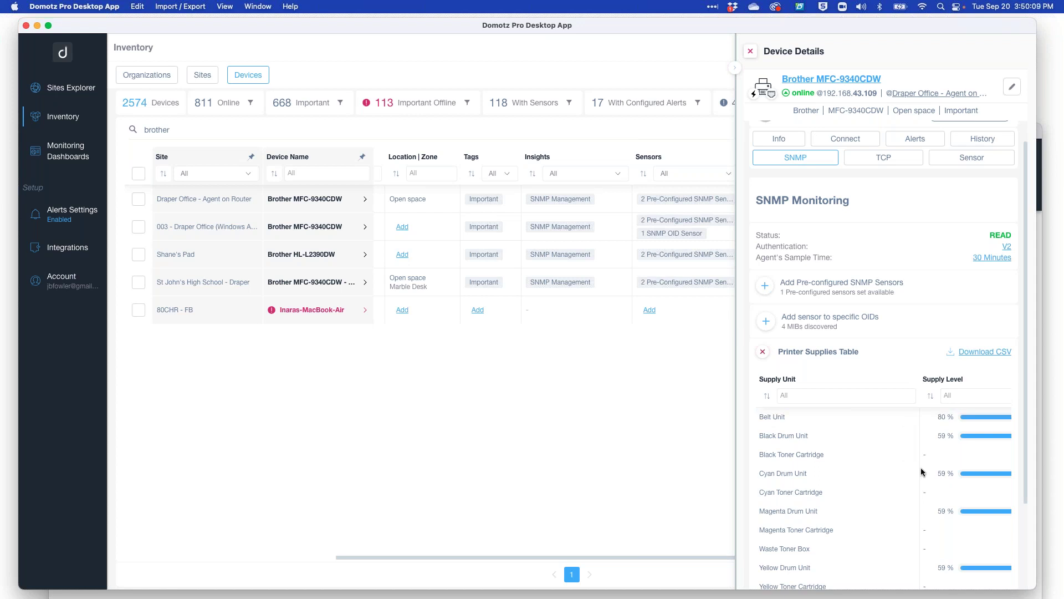
scroll(921, 468, "down", 4)
scroll(922, 471, "down", 1)
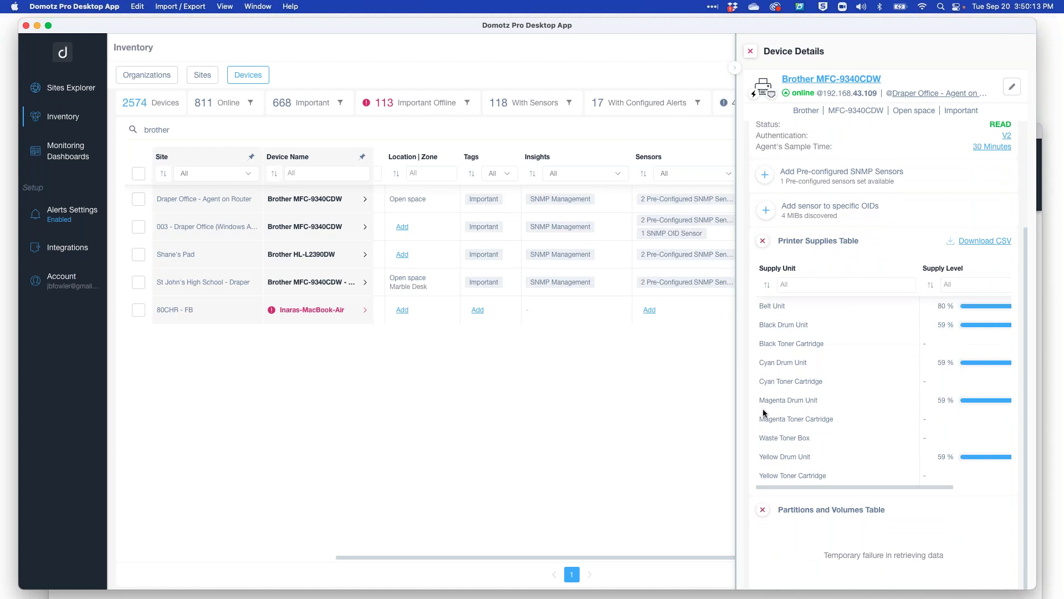
left_click_drag(768, 363, 793, 363)
scroll(918, 345, "right", 3)
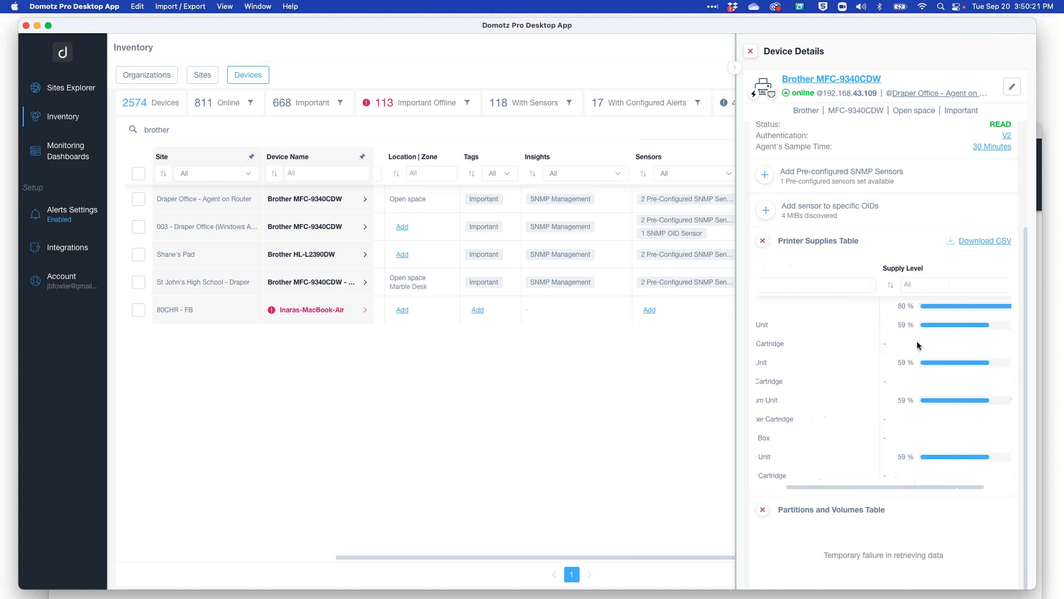
scroll(917, 346, "left", 3)
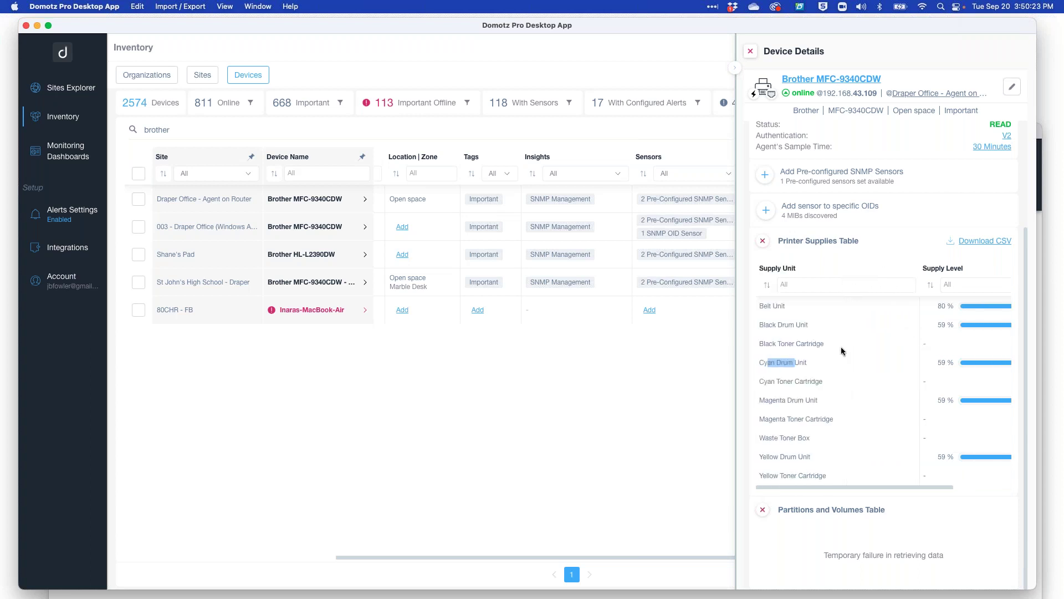
scroll(840, 347, "up", 2)
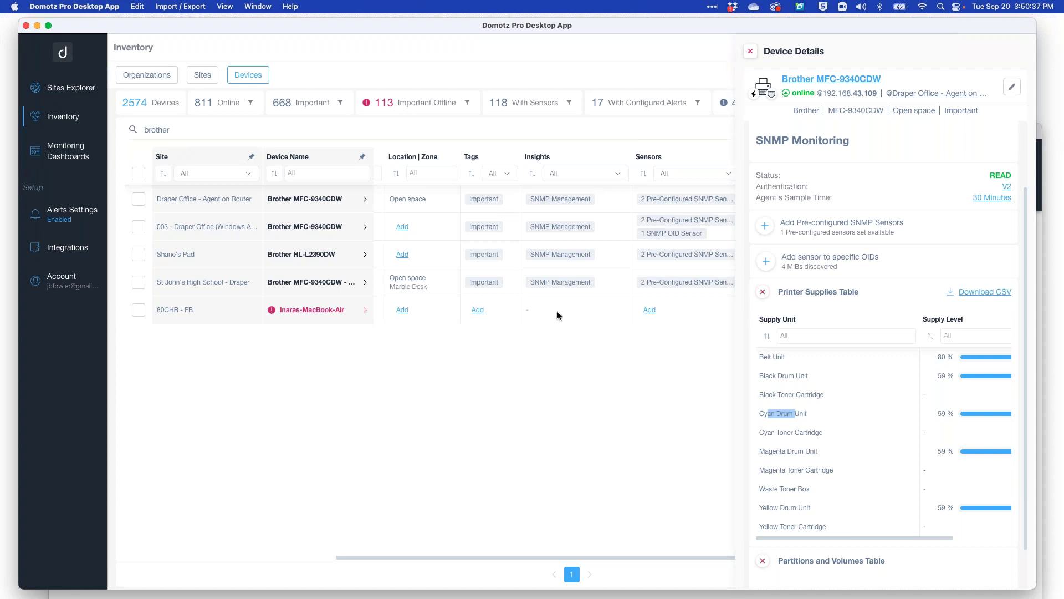
left_click(173, 126)
Change the inventory search to 'synolo'
key("super+a")
key("BackSpace")
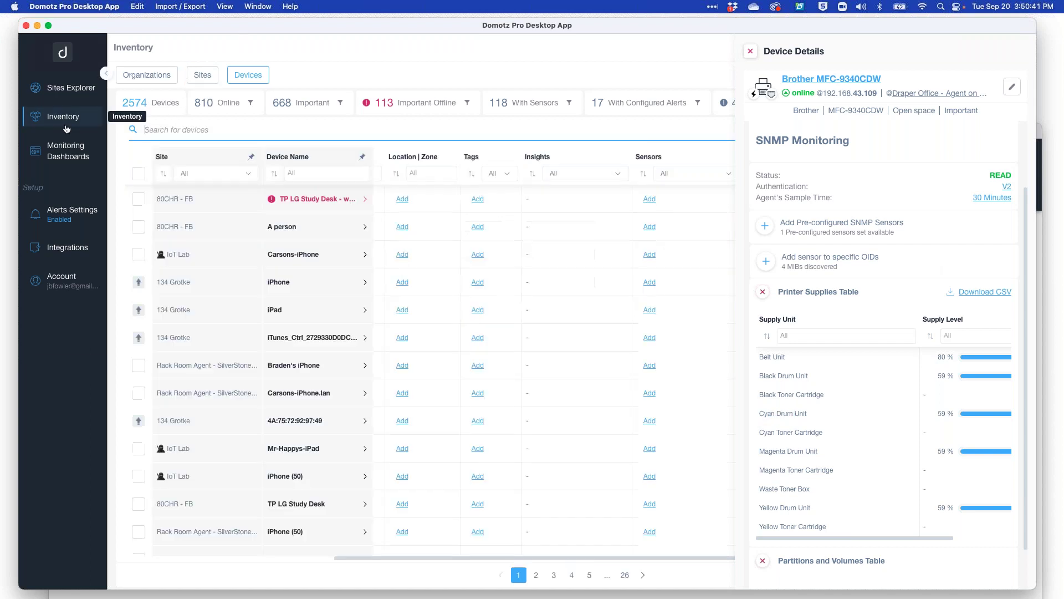
type("synolo")
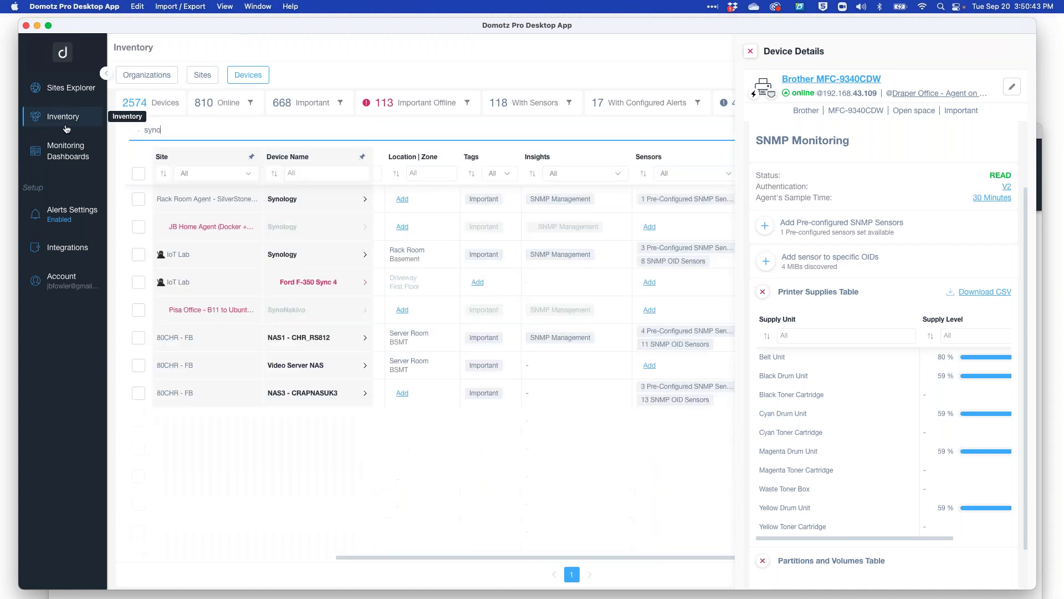
Review the IoT Lab Synology's SNMP disks, partitions, volumes and system info
left_click(349, 258)
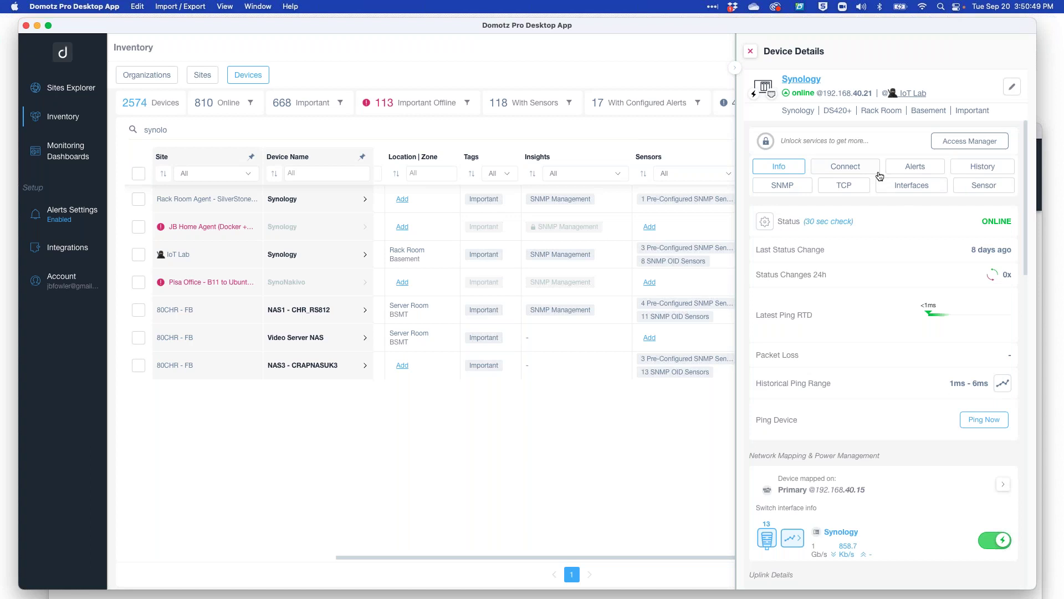
left_click(782, 186)
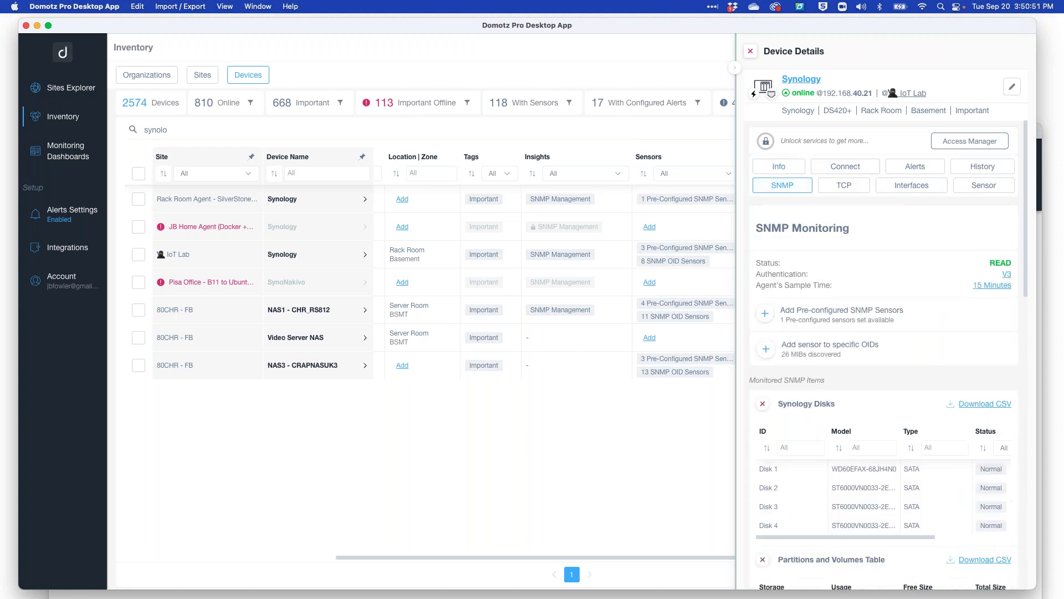
scroll(784, 188, "down", 3)
scroll(865, 311, "down", 3)
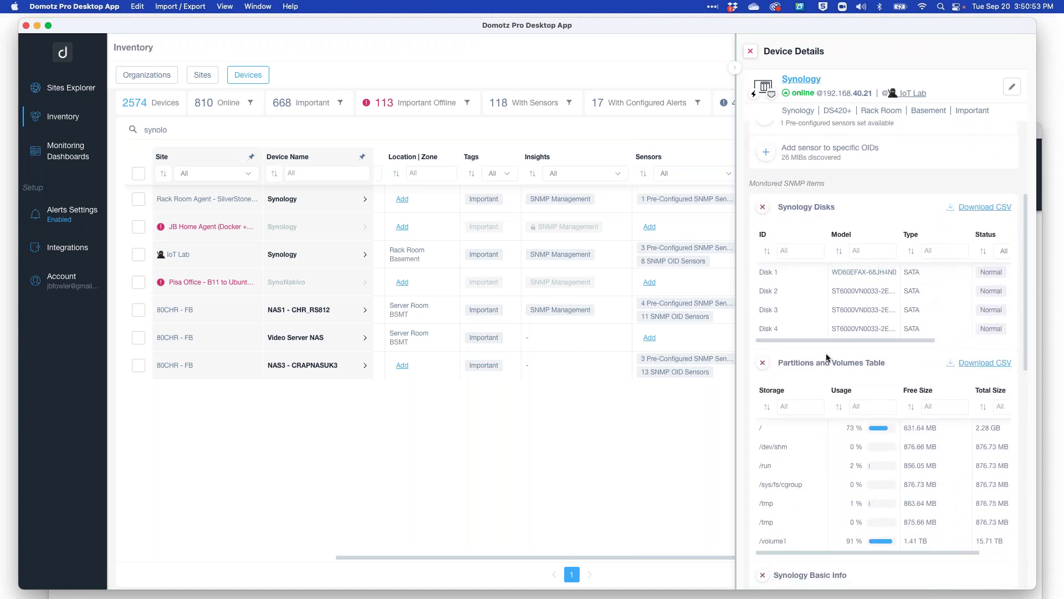
scroll(901, 312, "down", 4)
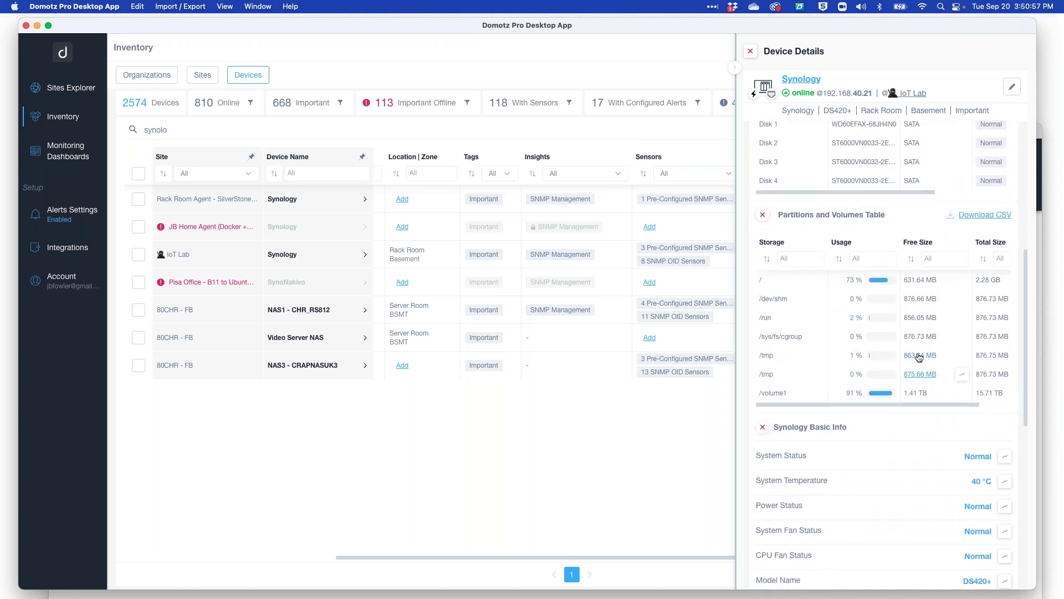
scroll(919, 356, "down", 7)
scroll(920, 310, "up", 3)
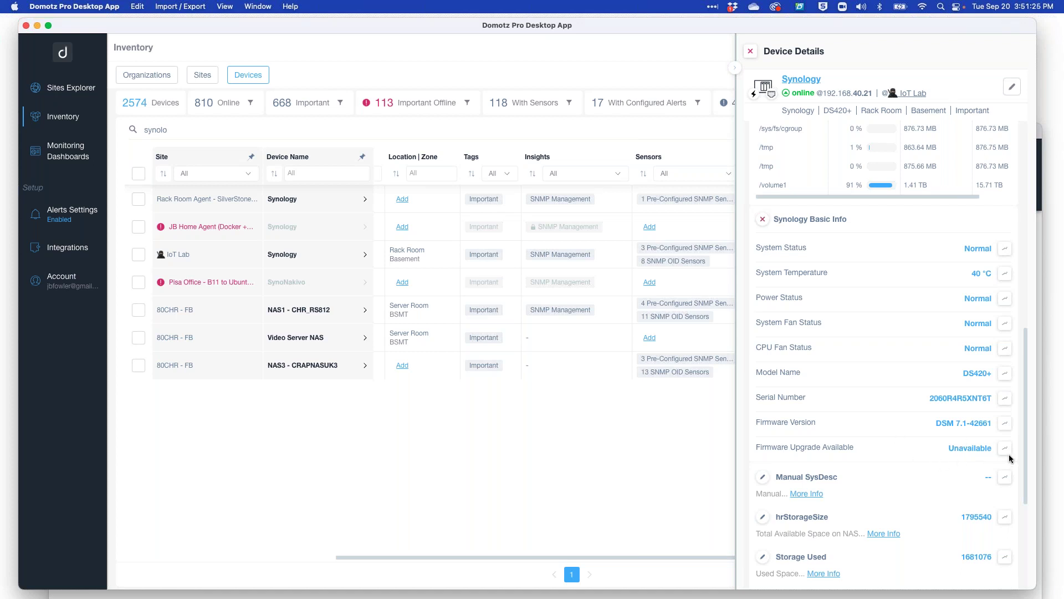
Search the inventory for 'cisco'
mouse_move(354, 316)
left_click(185, 138)
key("super+a")
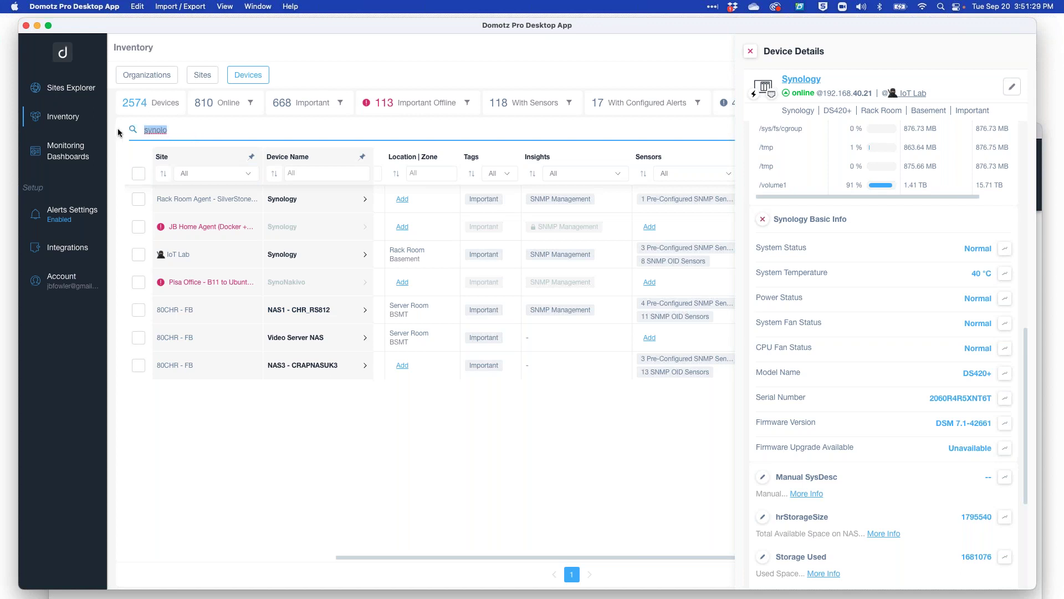
key("BackSpace")
type("cisco")
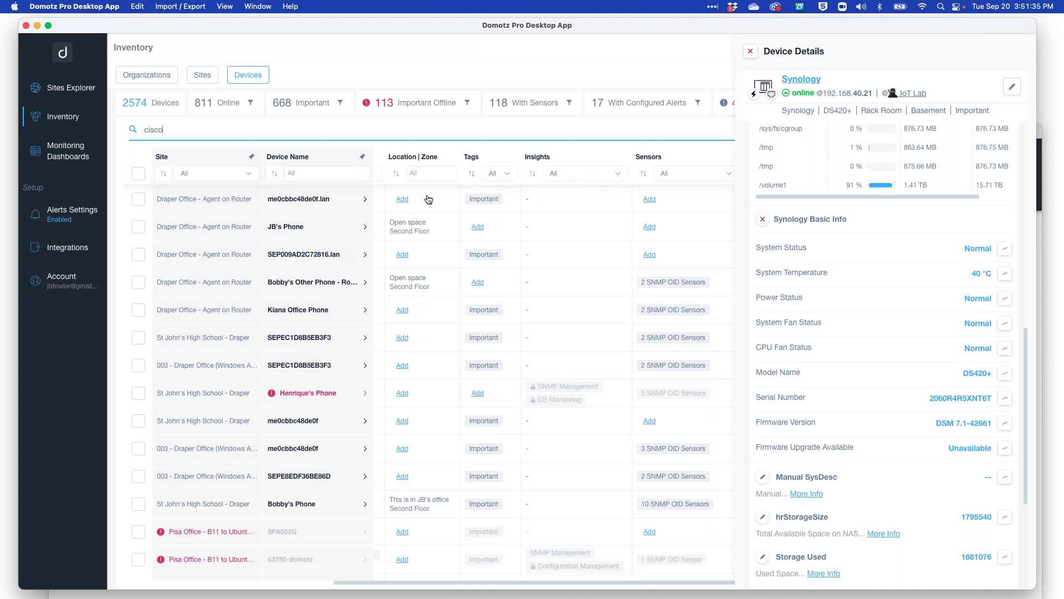
Filter Make | Model by 'SG350' and open SW1 - Main Switch's details
scroll(548, 173, "left", 10)
left_click(548, 172)
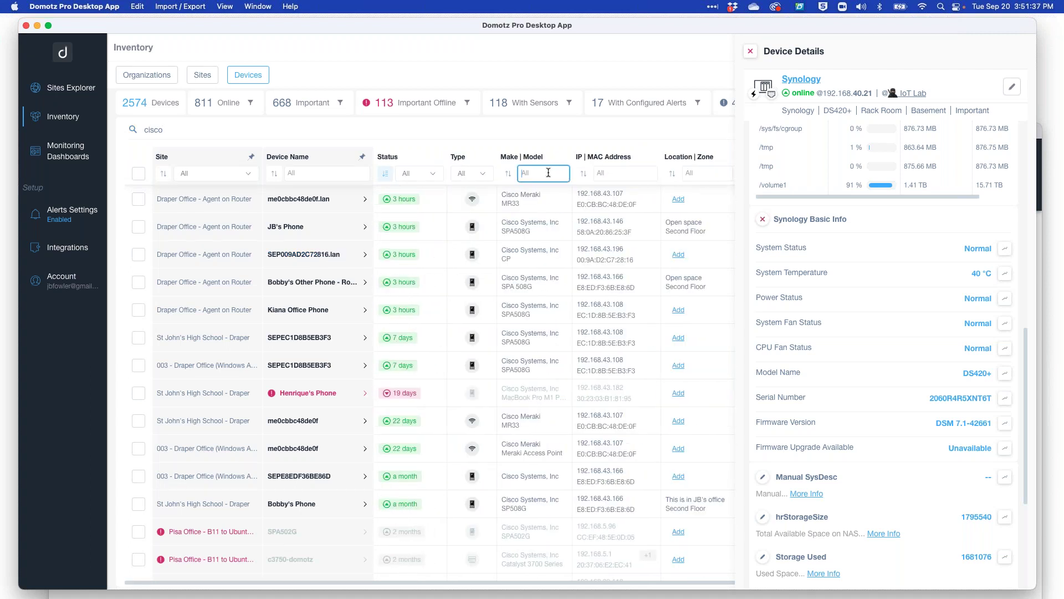
type("SG350")
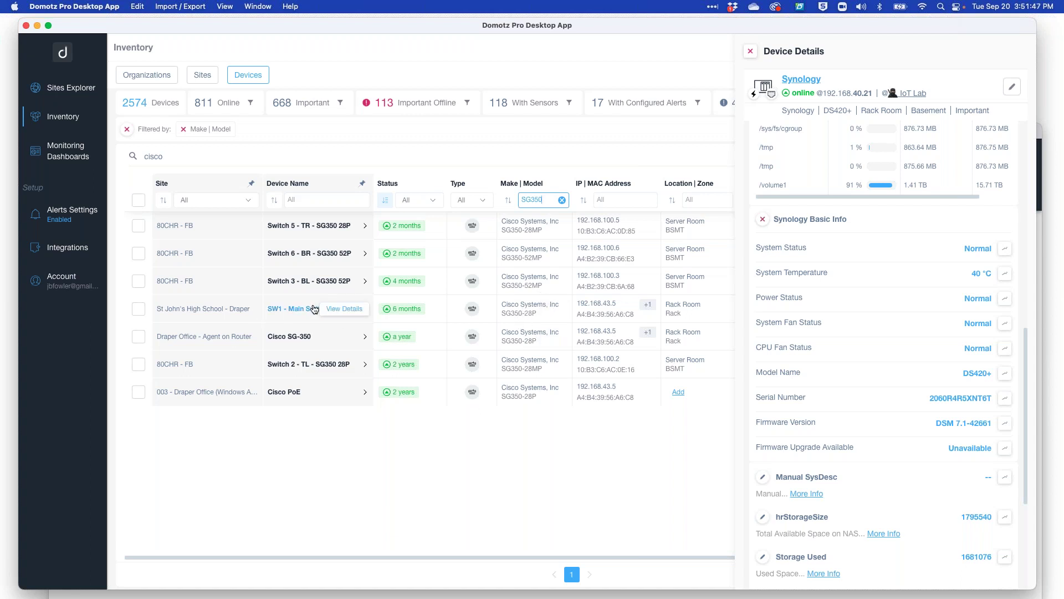
left_click(340, 309)
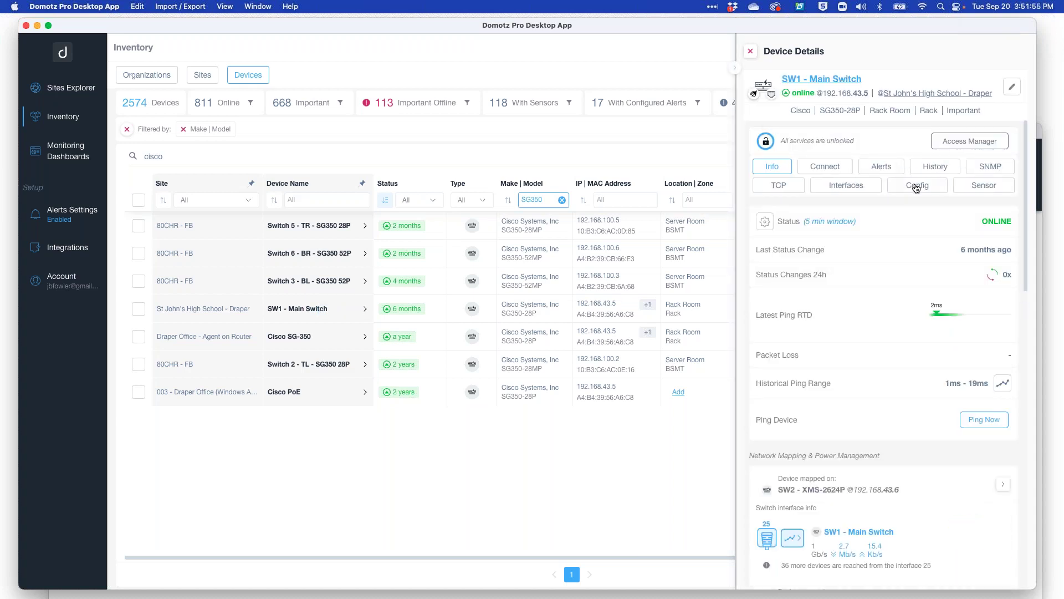
Show SW1 - Main Switch's configuration backups, latest an Automatic Backup from 2022 May 09
left_click(917, 187)
scroll(885, 333, "down", 1)
scroll(887, 355, "down", 5)
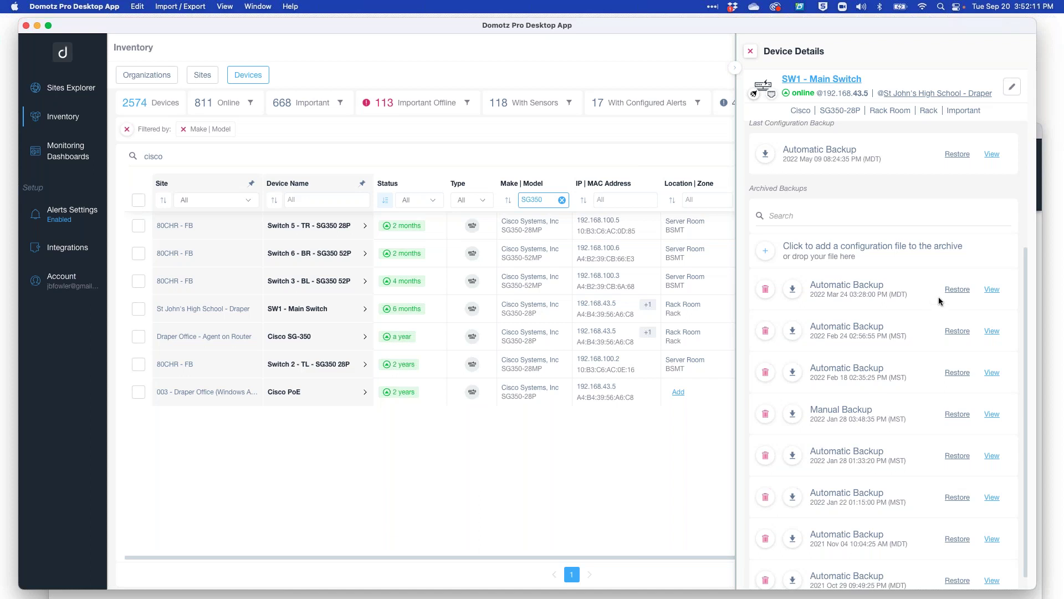
left_click(994, 290)
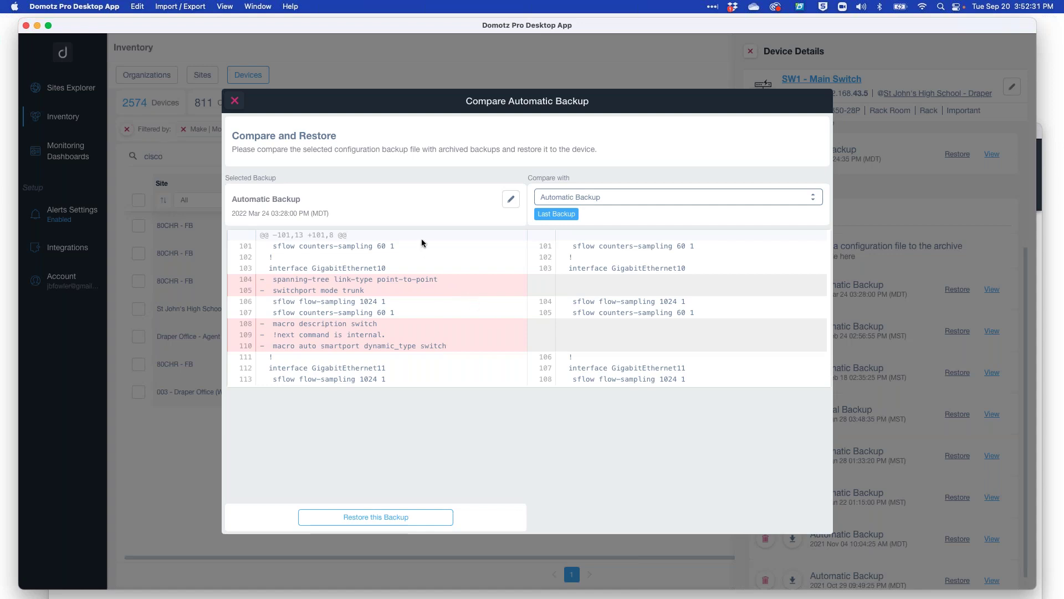
left_click(234, 102)
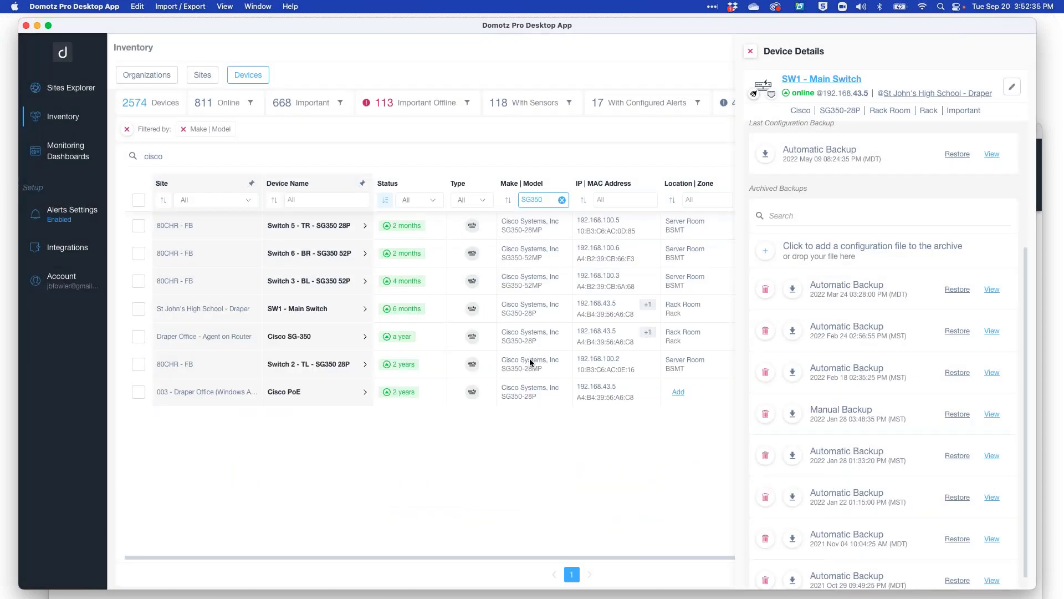
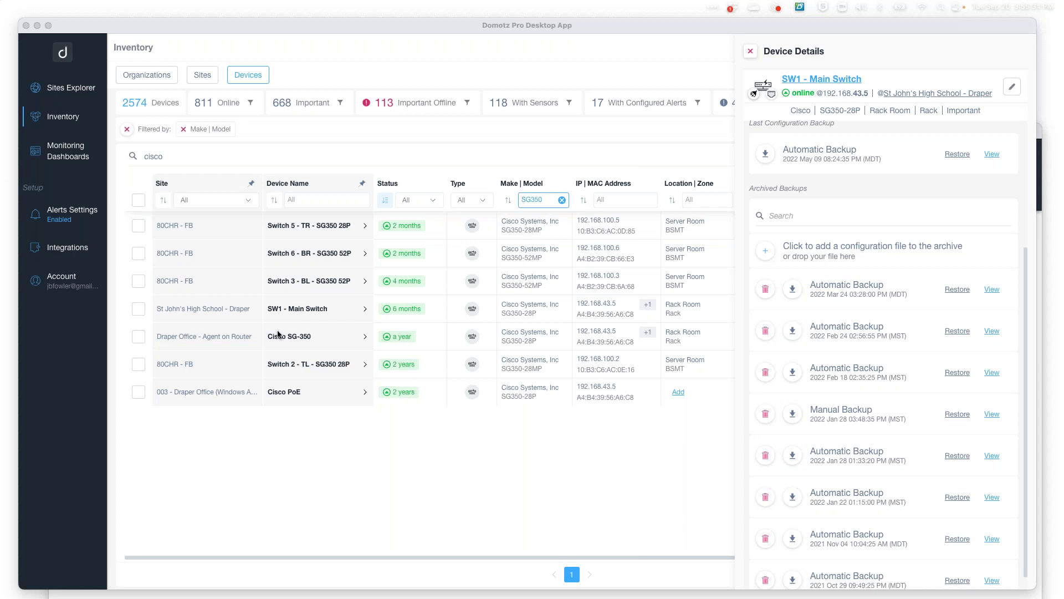
Browse the IoT Lab site's Remote Connections & VPN device list, then return to the IoT Lab overview
left_click(67, 88)
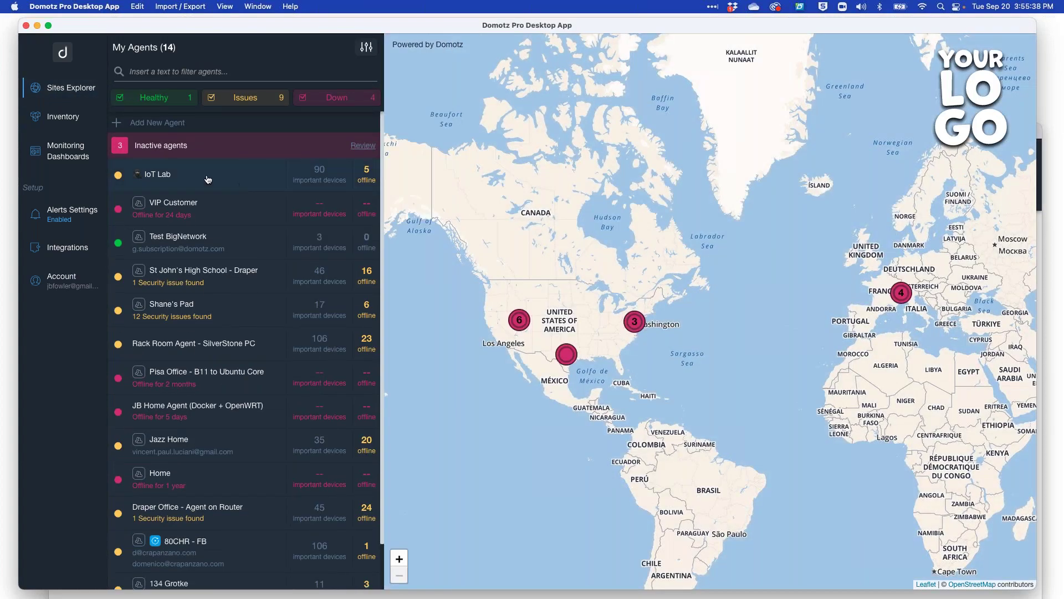
left_click(209, 179)
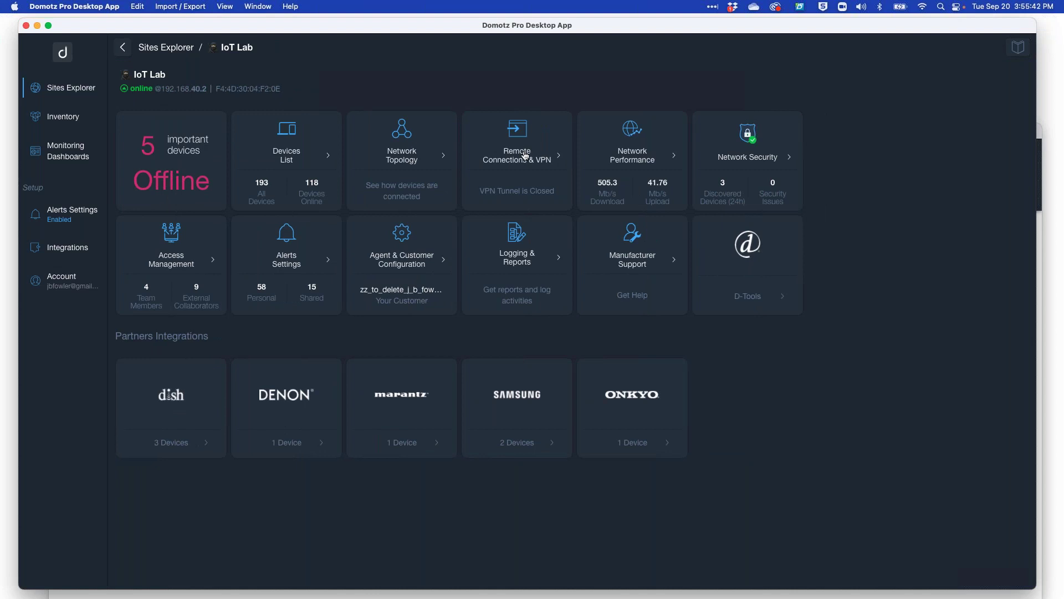
left_click(525, 156)
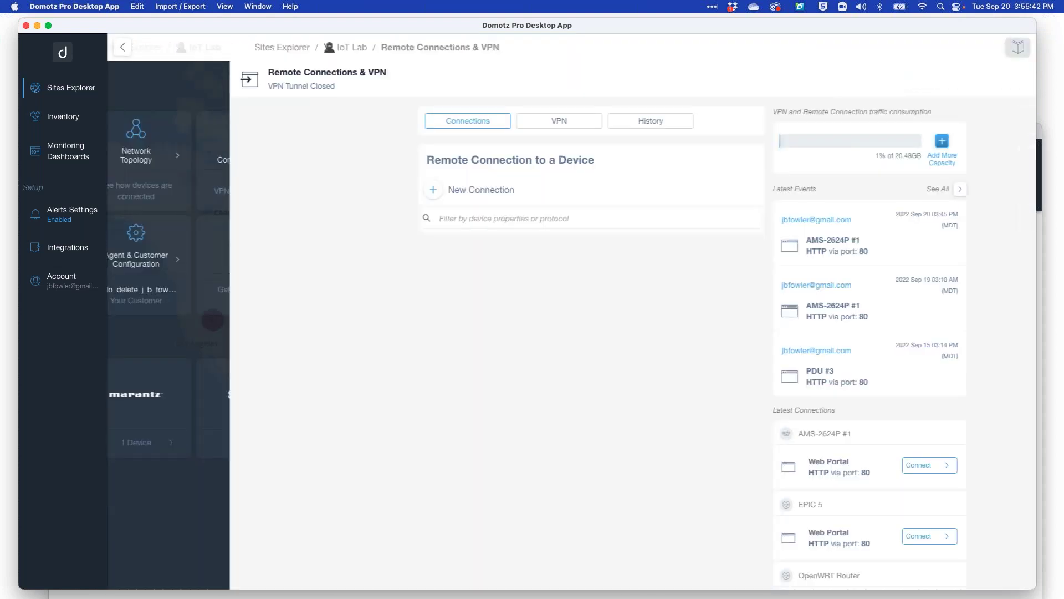
scroll(523, 397, "down", 5)
scroll(522, 397, "down", 1)
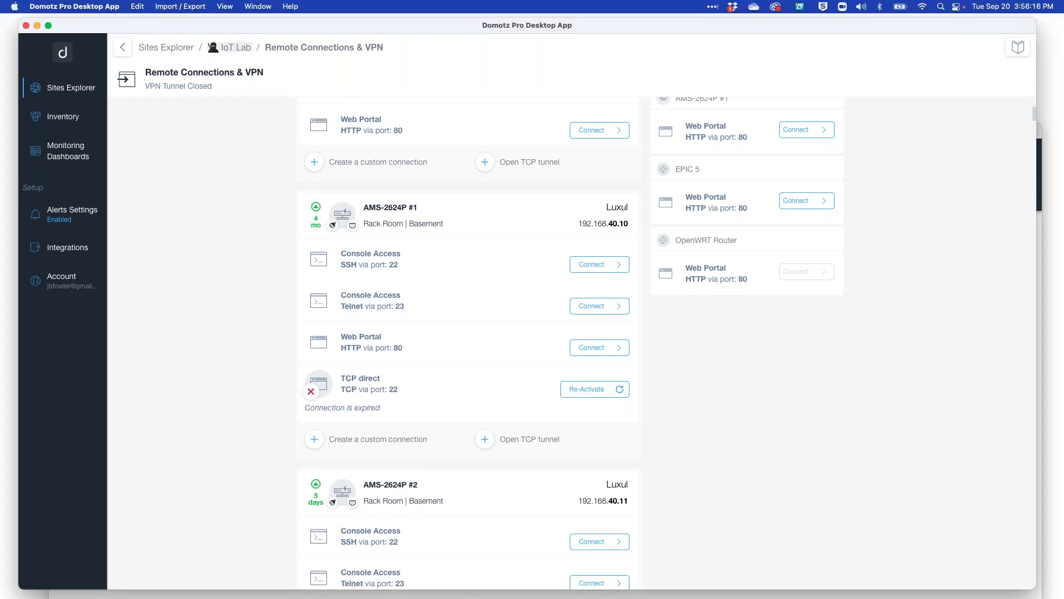
left_click(231, 47)
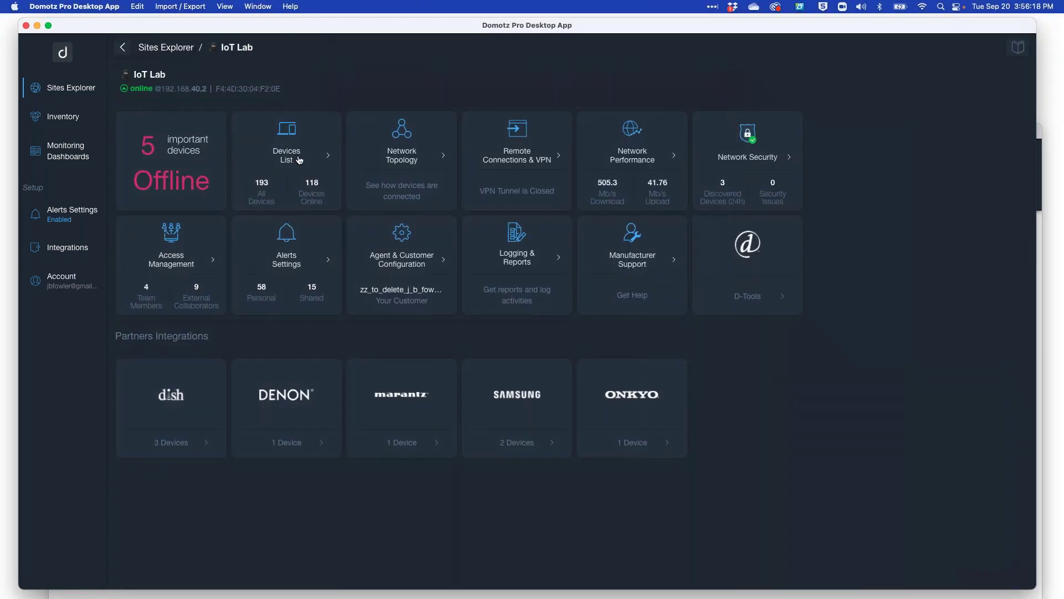
Filter the IoT Lab Devices List by 'pc' to show three devices, including RackRoom PC
left_click(299, 161)
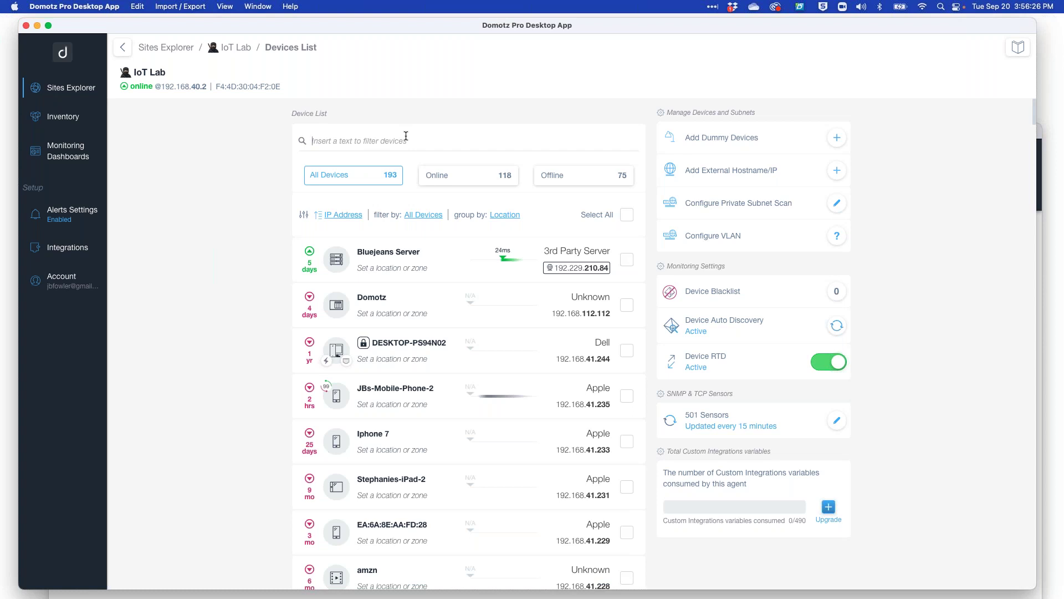
type("shop")
key("BackSpace")
key("BackSpace")
key("BackSpace")
key("BackSpace")
type("[")
key("BackSpace")
type("pc")
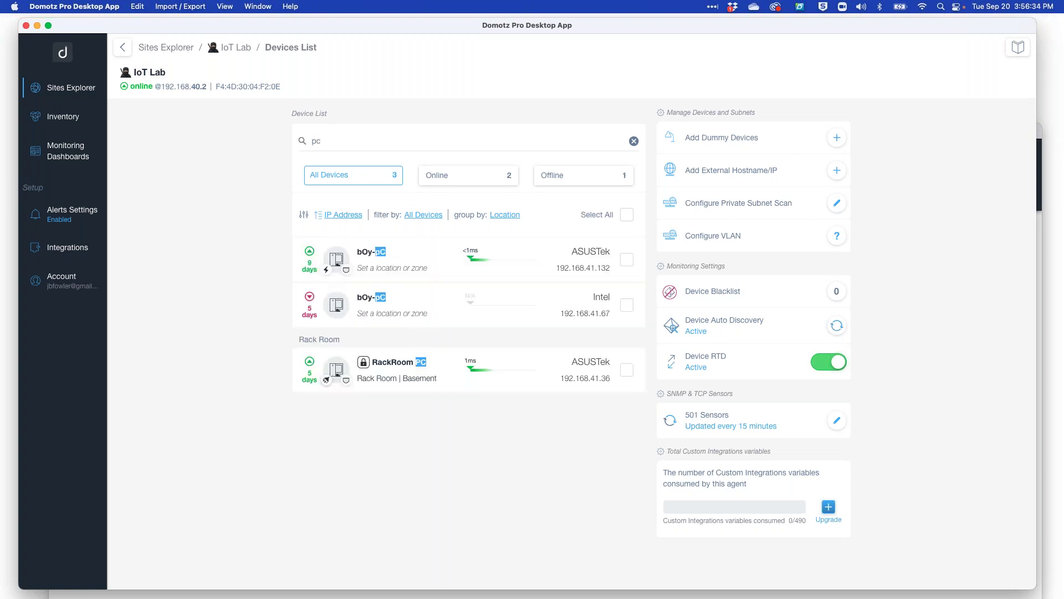
Check RackRoom PC's available remote connections on its Connect tab
left_click(419, 369)
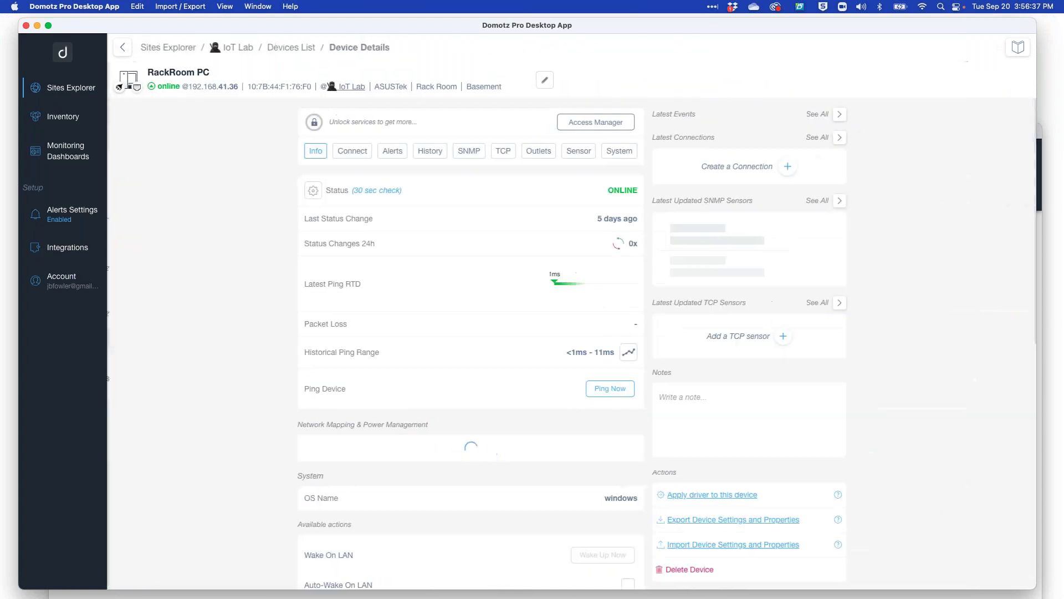
left_click(355, 153)
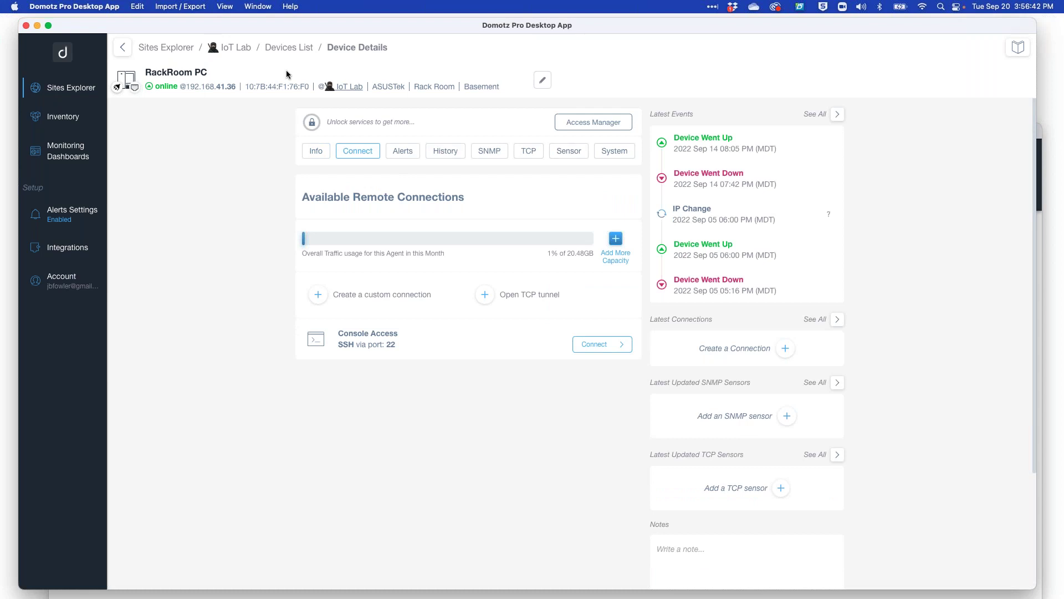
left_click(122, 47)
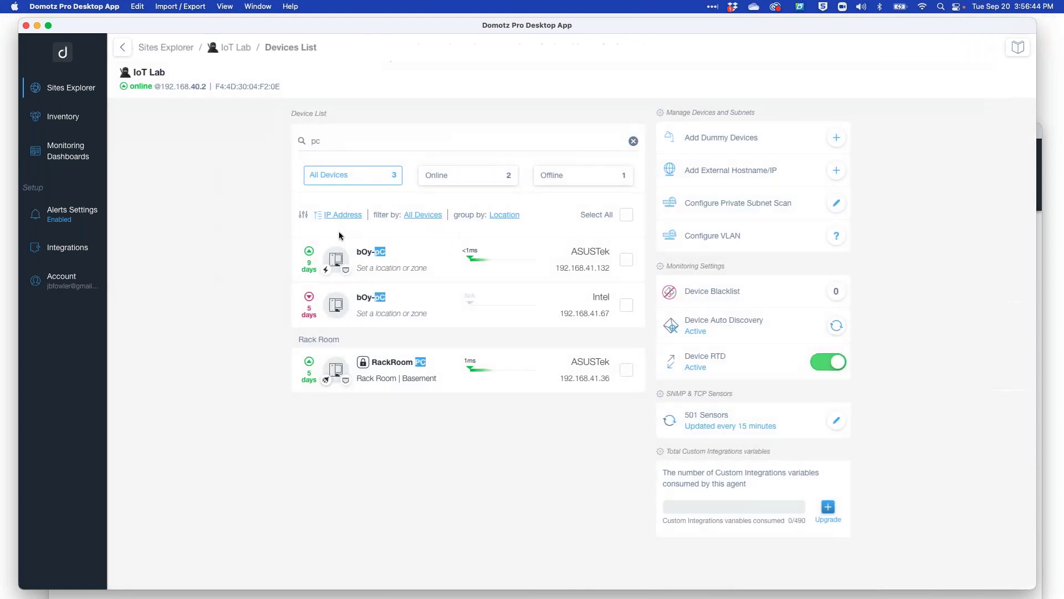
Check bOy-pC's Connect tab connections, then return to the IoT Lab site overview
left_click(382, 265)
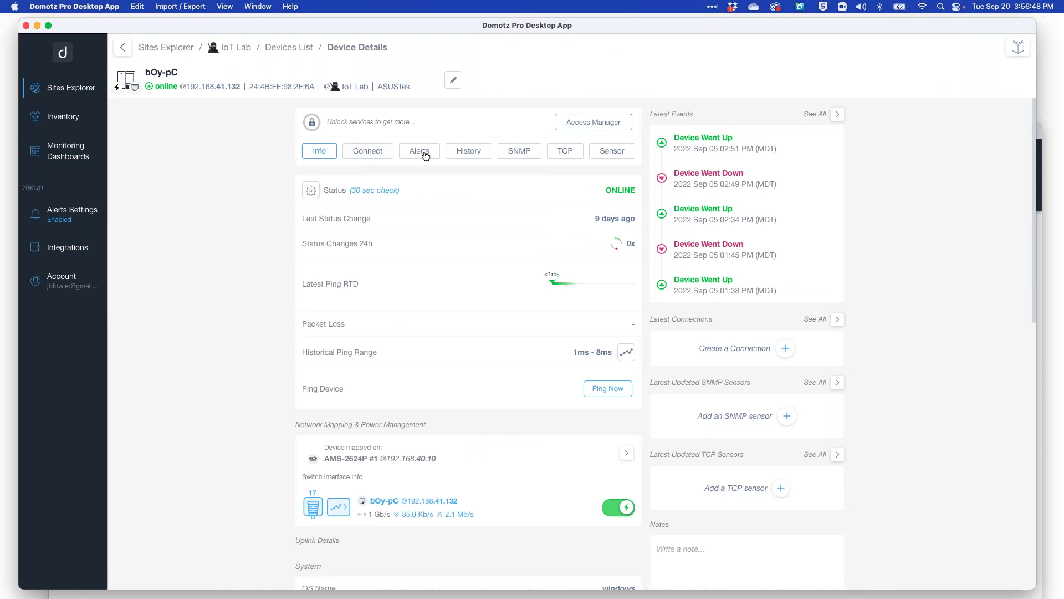
left_click(370, 150)
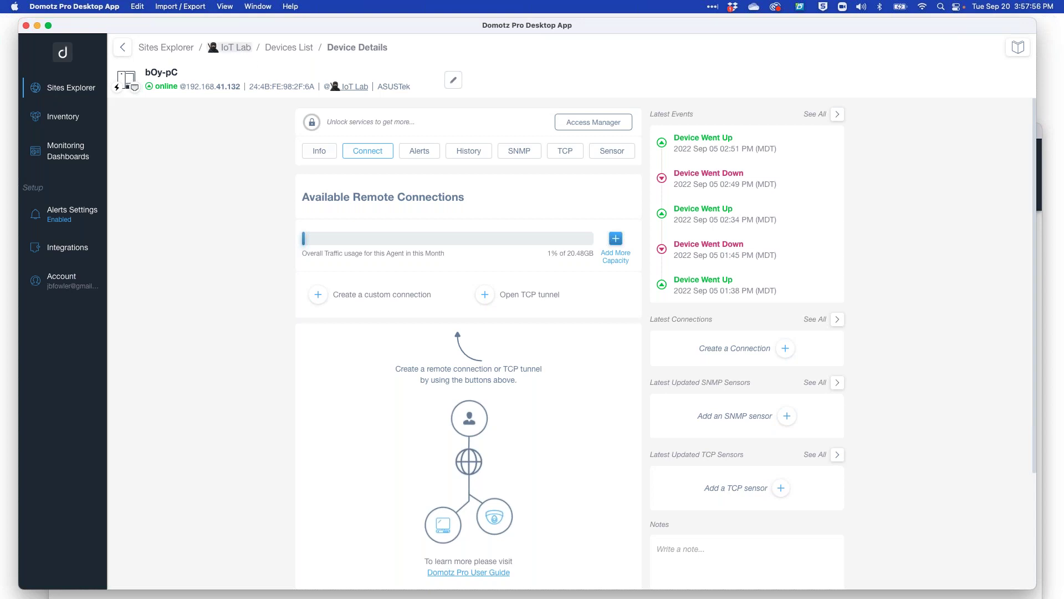
left_click(294, 49)
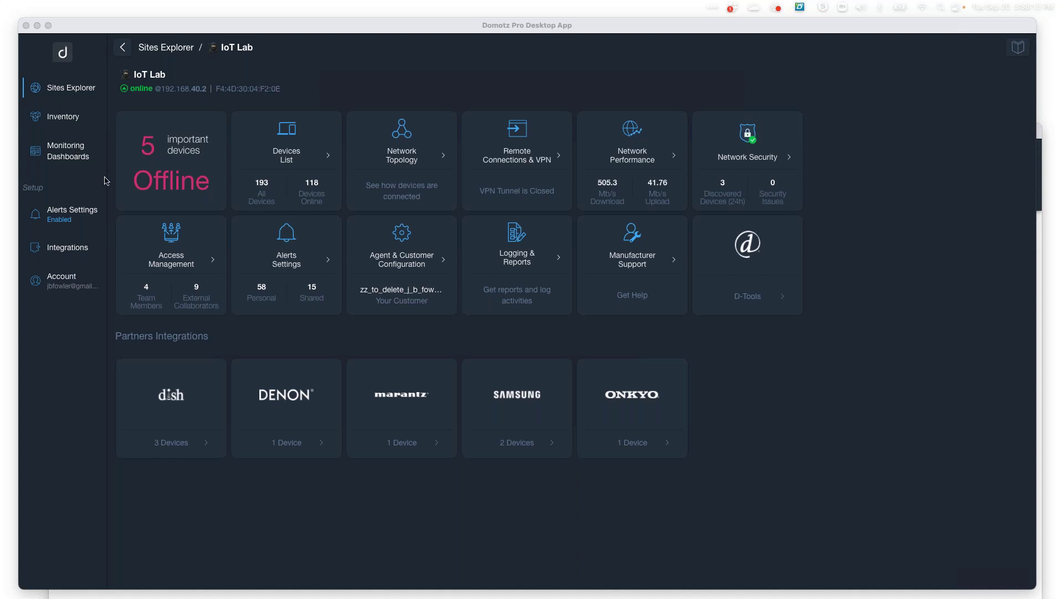
left_click(80, 253)
Scroll through the Software Integrations list on the Integrations page and back to the top
left_click(76, 251)
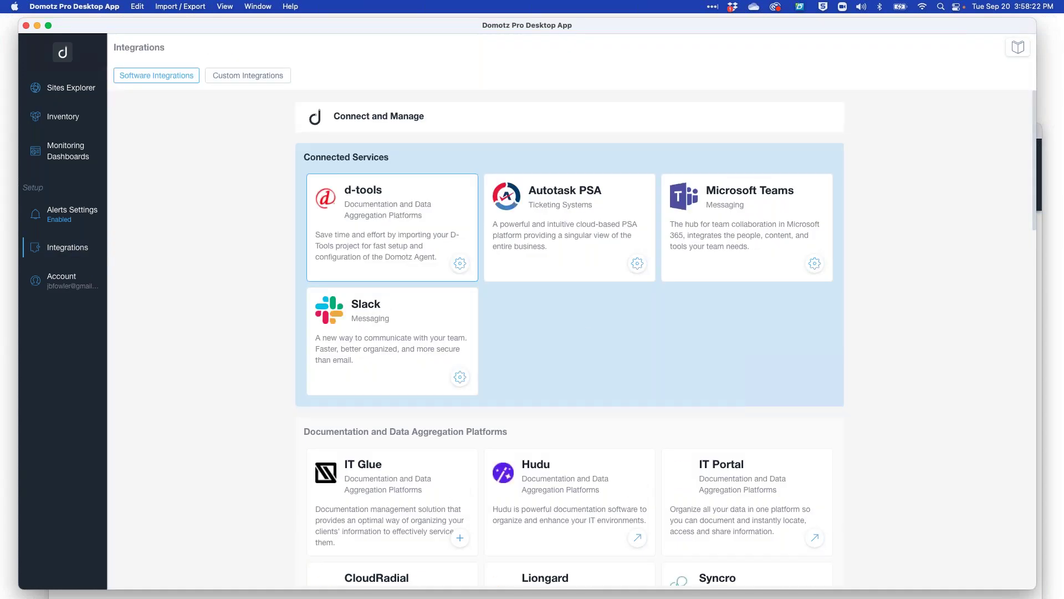
scroll(584, 330, "down", 2)
scroll(584, 328, "down", 3)
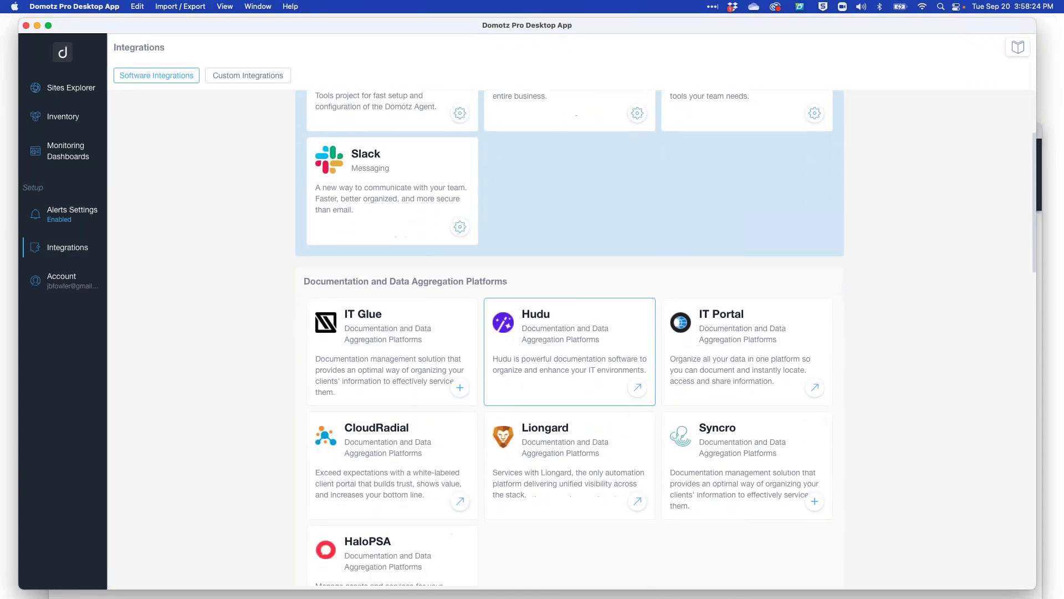
scroll(584, 328, "down", 10)
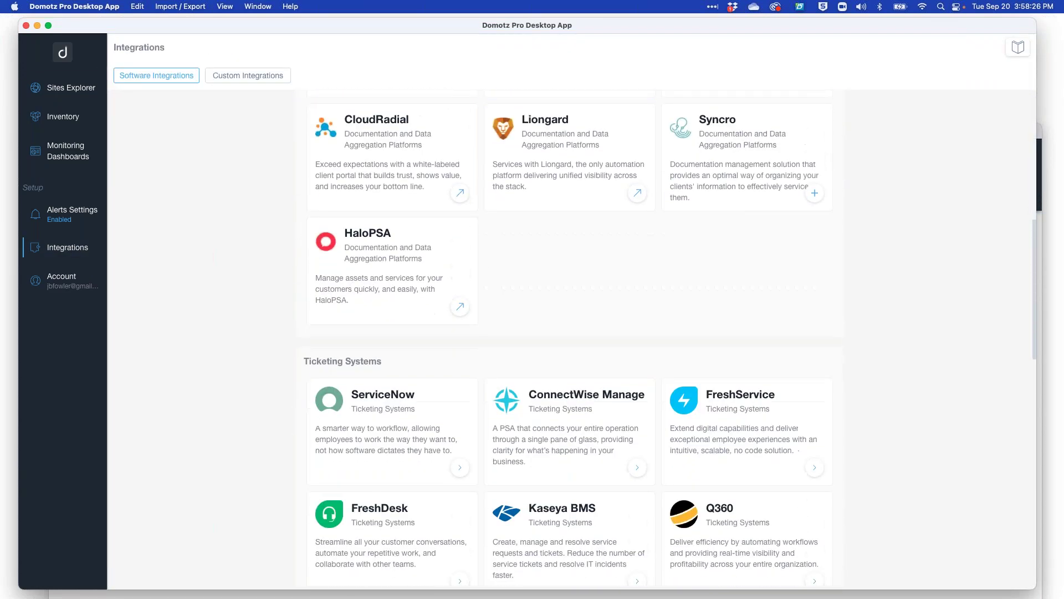
scroll(582, 341, "up", 5)
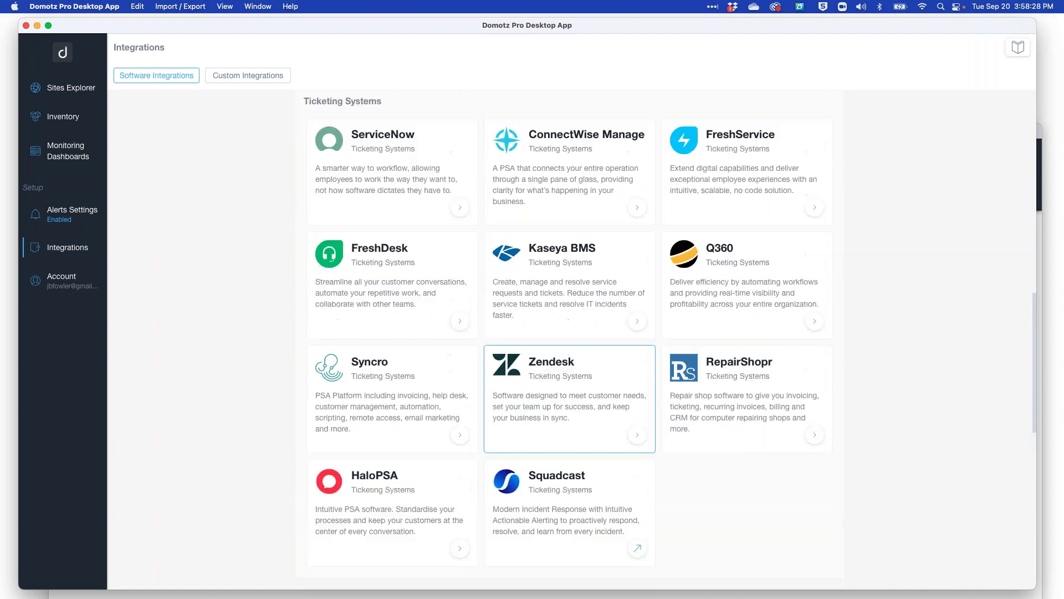
scroll(582, 341, "up", 10)
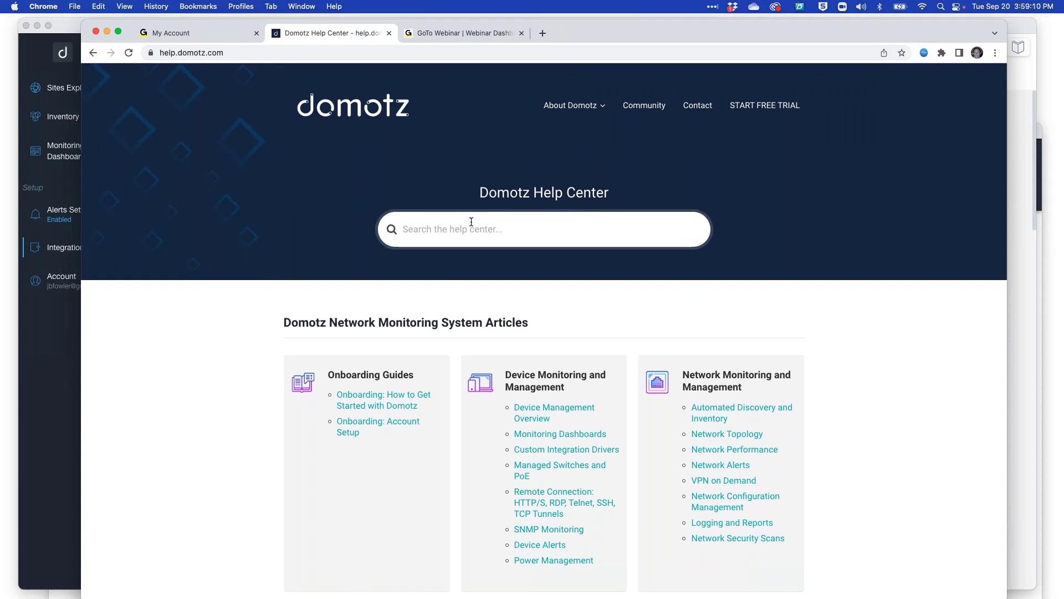
scroll(549, 338, "down", 2)
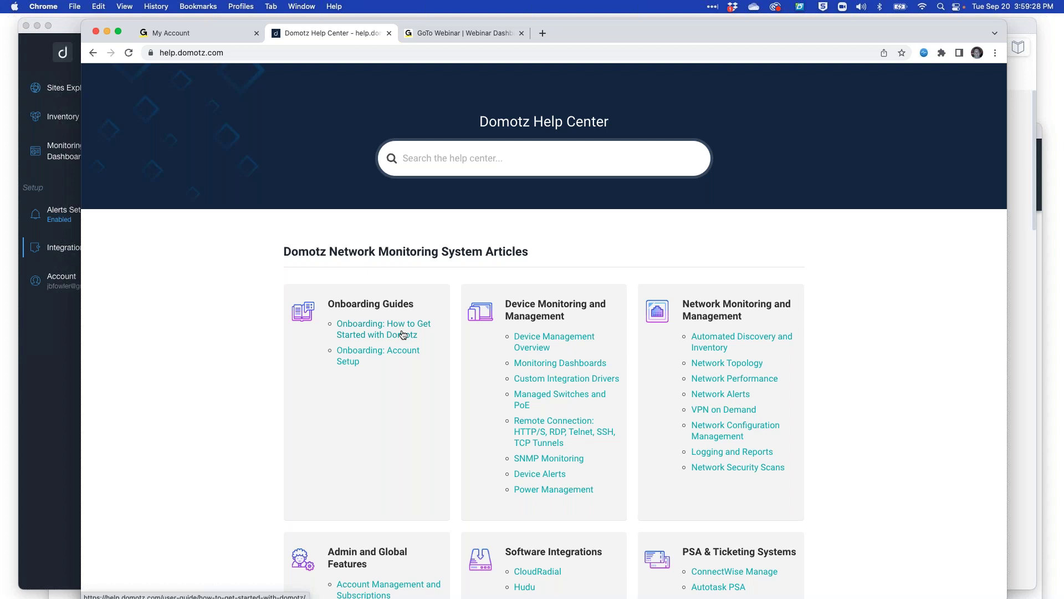
scroll(480, 410, "down", 3)
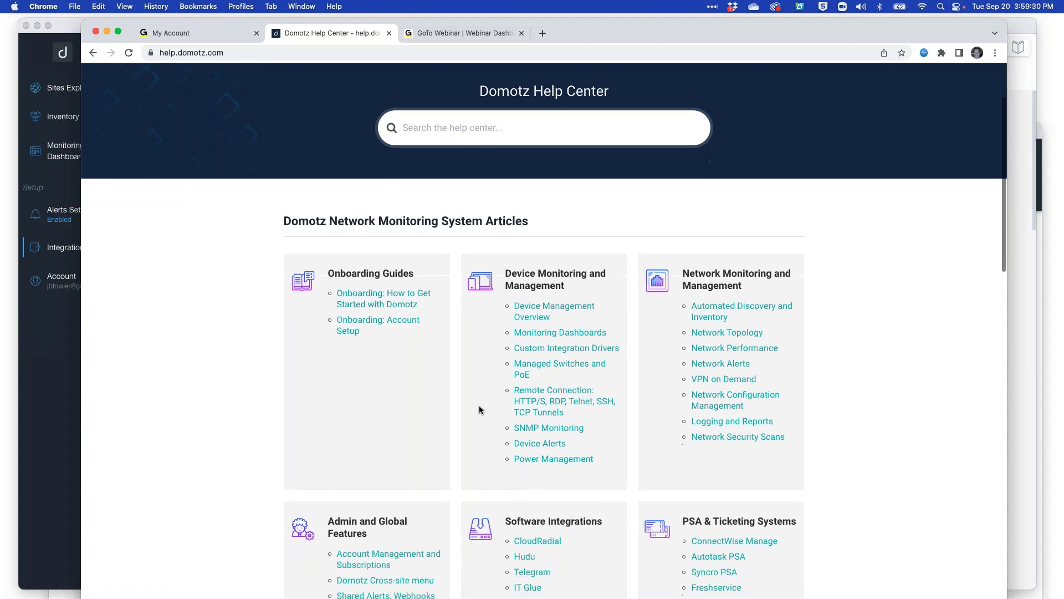
scroll(480, 410, "down", 5)
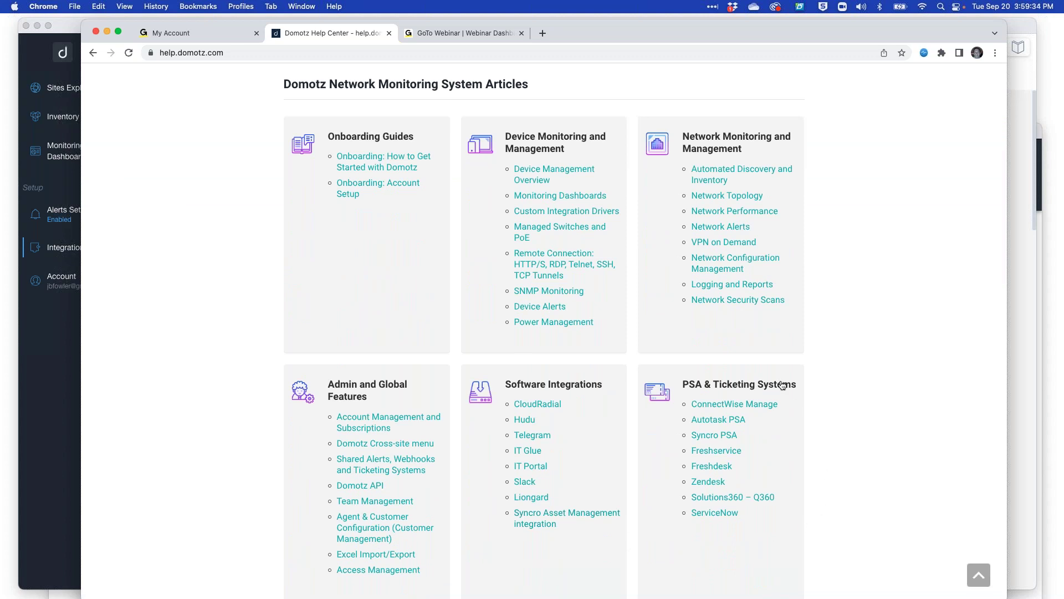
scroll(447, 527, "down", 20)
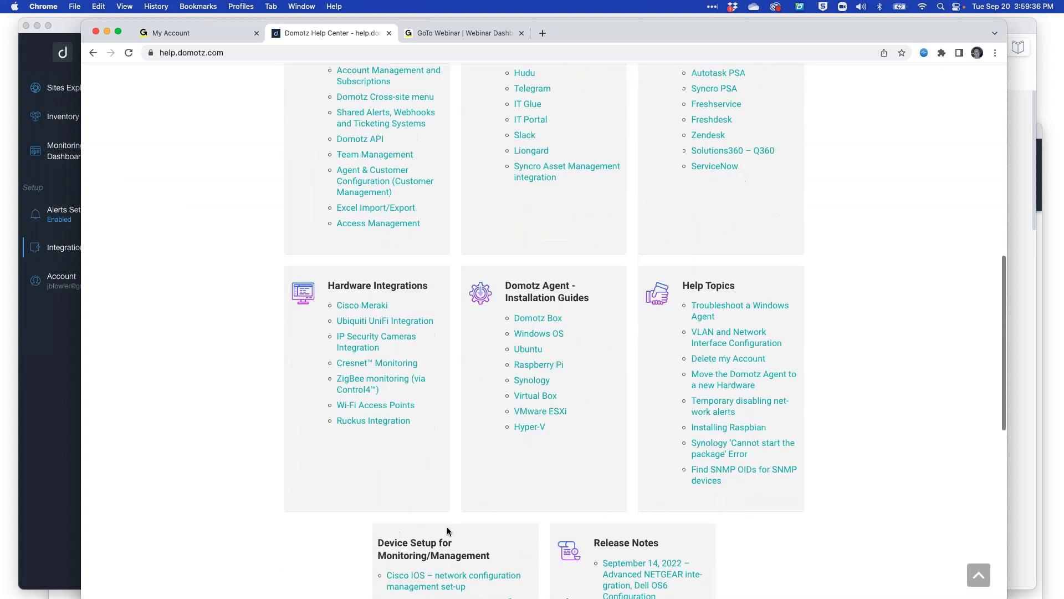
scroll(447, 527, "up", 3)
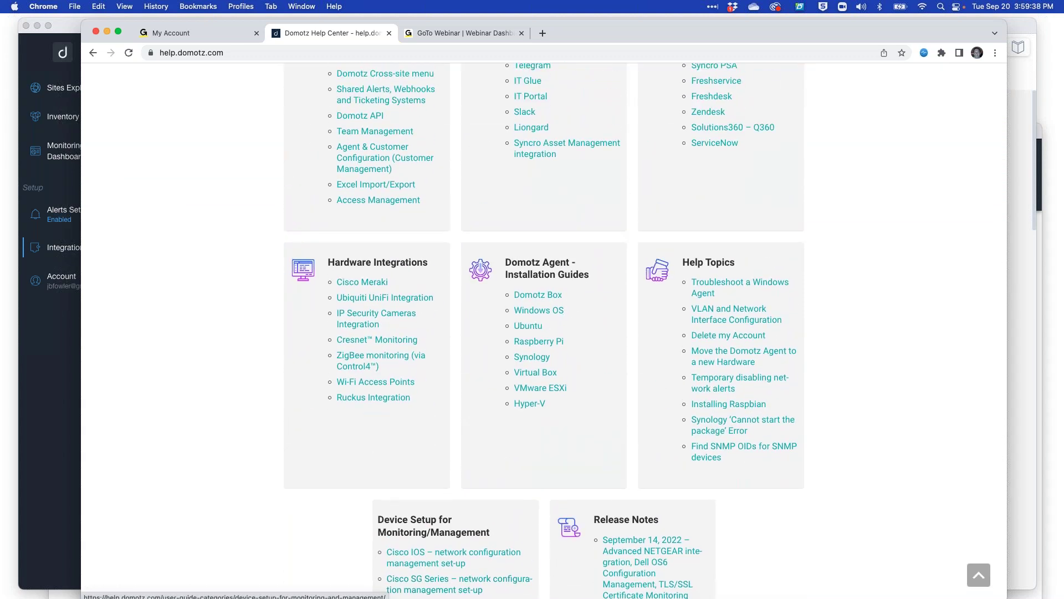
scroll(471, 477, "up", 15)
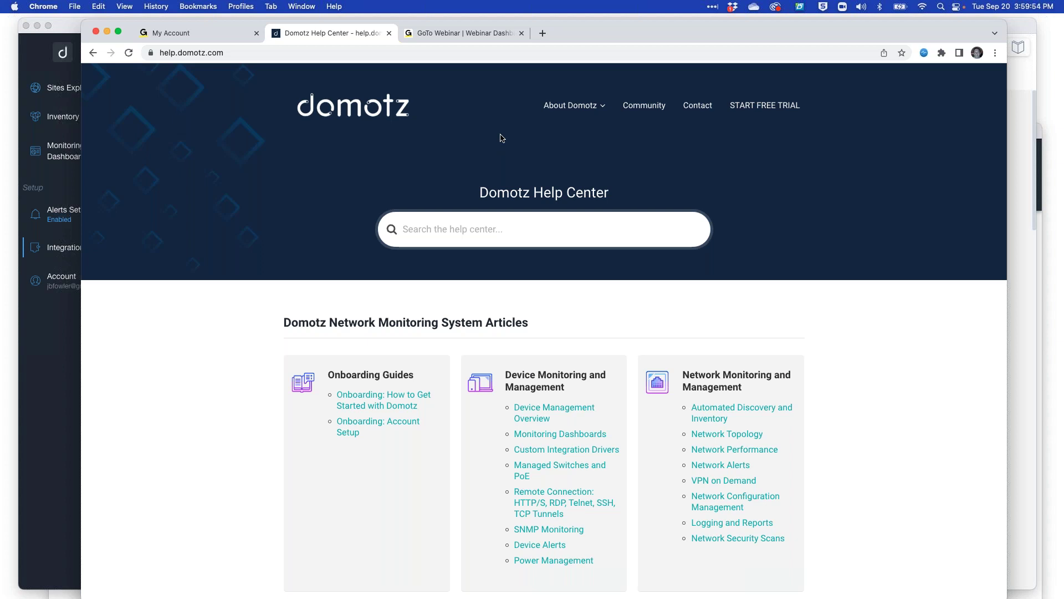
Review the LG TV driver's code under Custom Integrations, then go back to the Sites Explorer map
key("super+Tab")
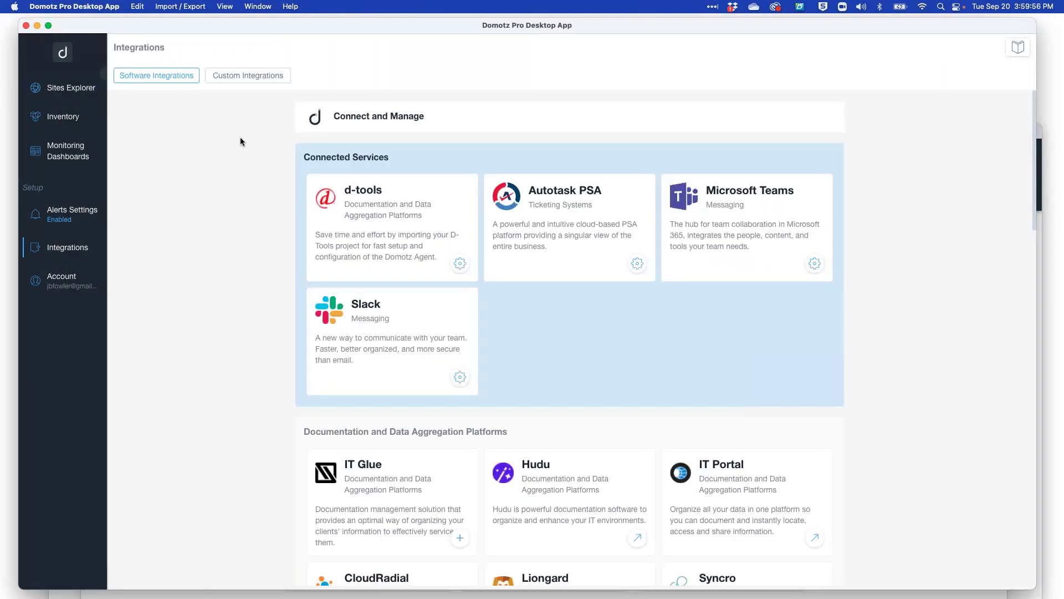
left_click(258, 80)
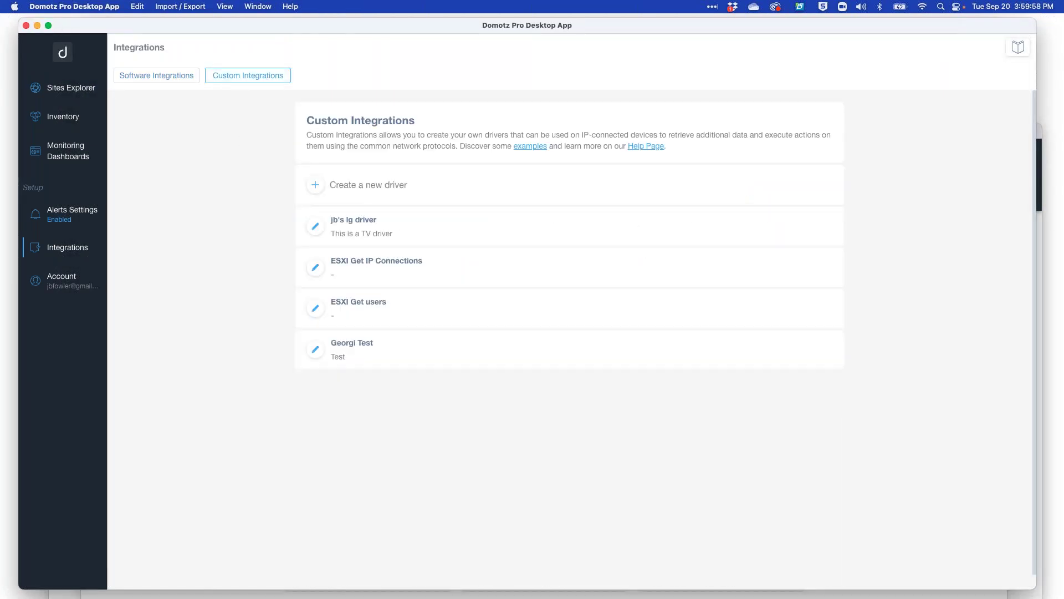
left_click(390, 224)
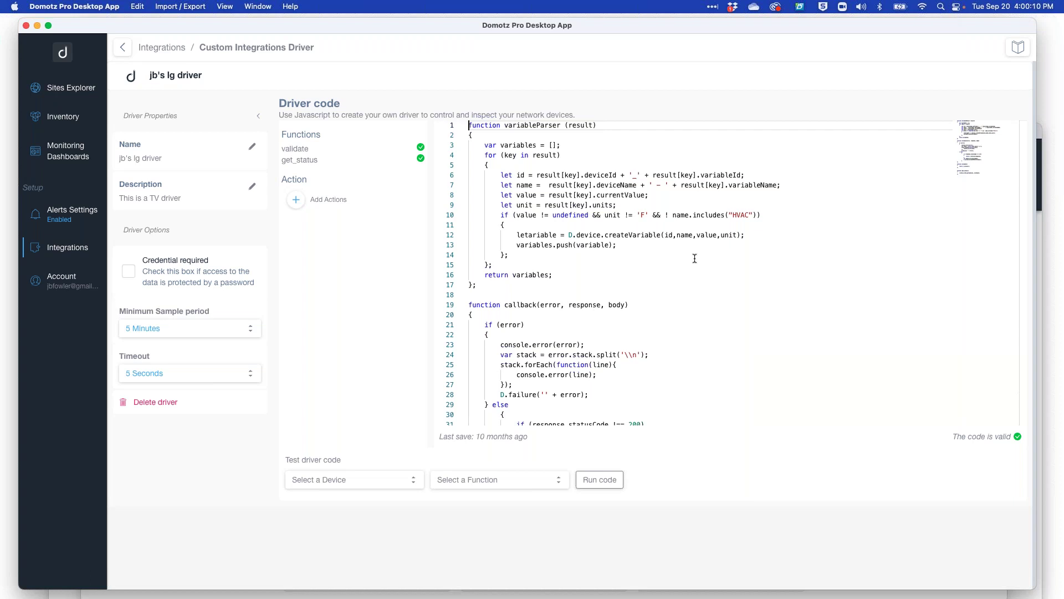
left_click(170, 47)
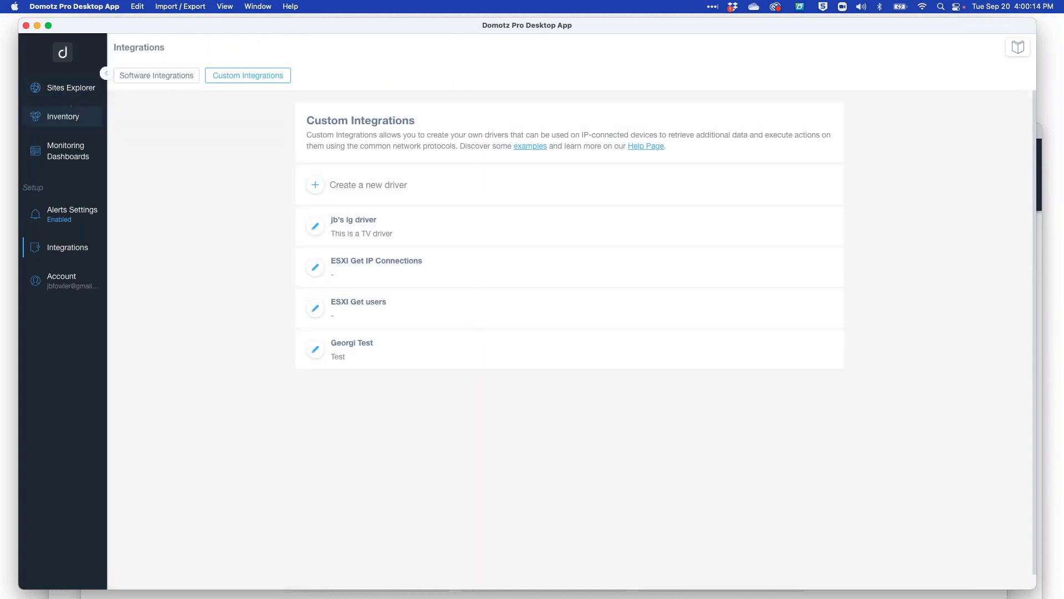
left_click(70, 93)
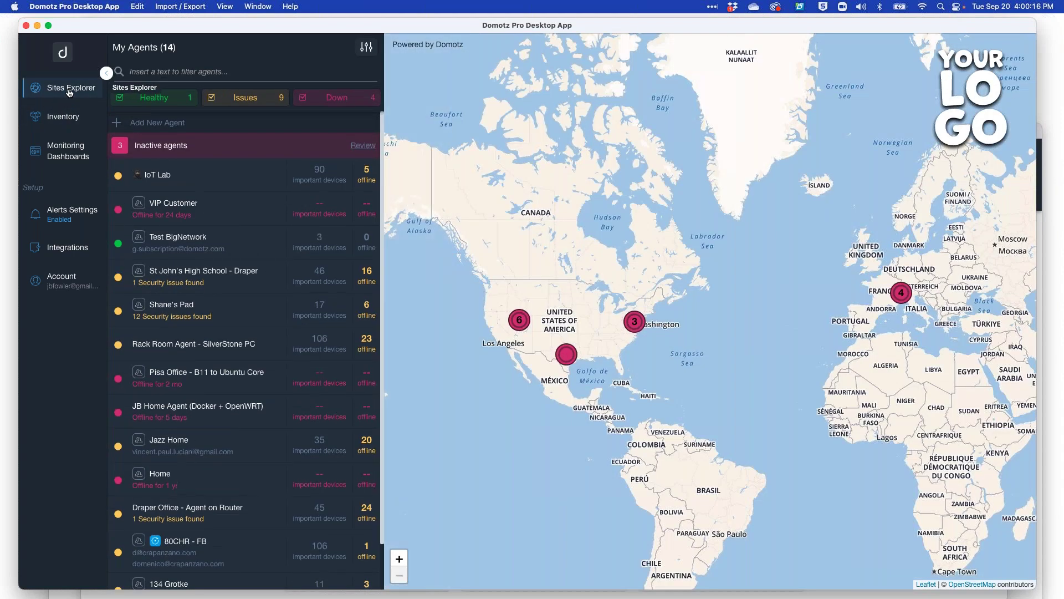